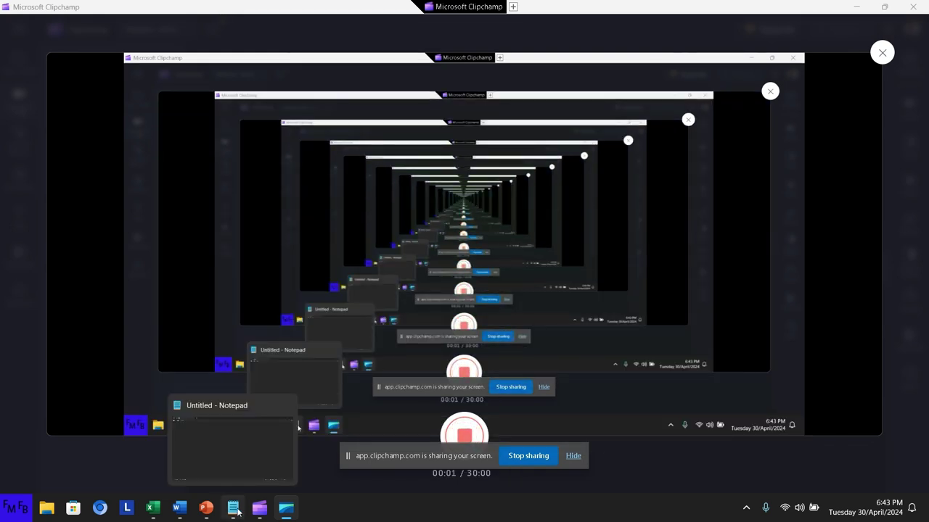
Step: Type 'In this video, I will show you how to start learning VBA.' and begin the VBA definition sentence
click(234, 509)
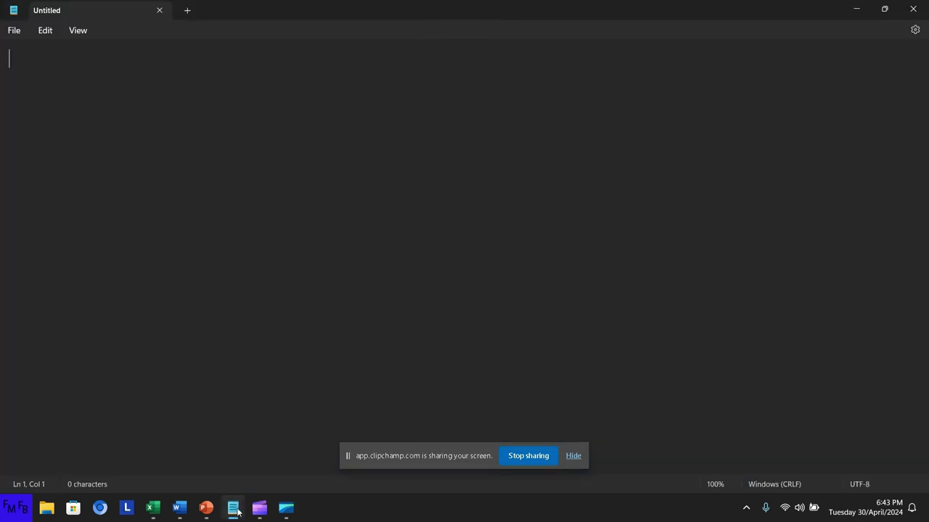
text(In )
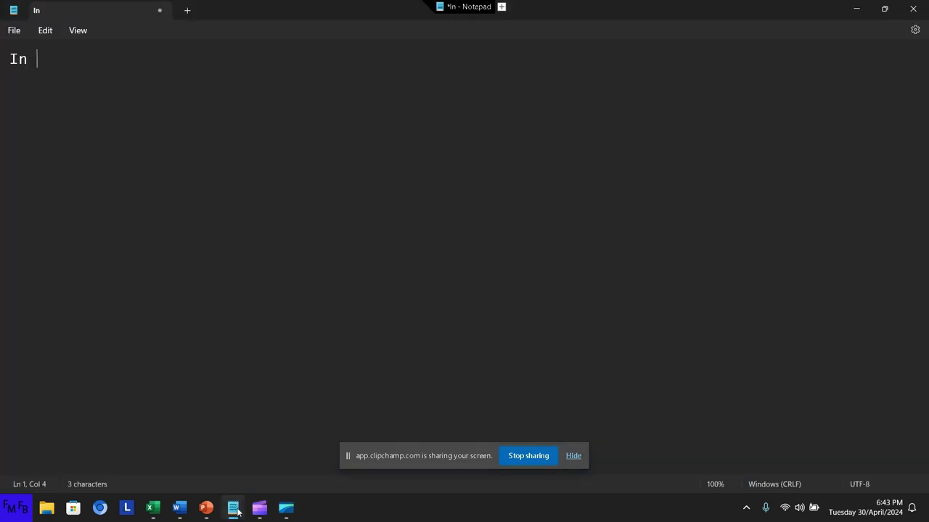
text(this vide)
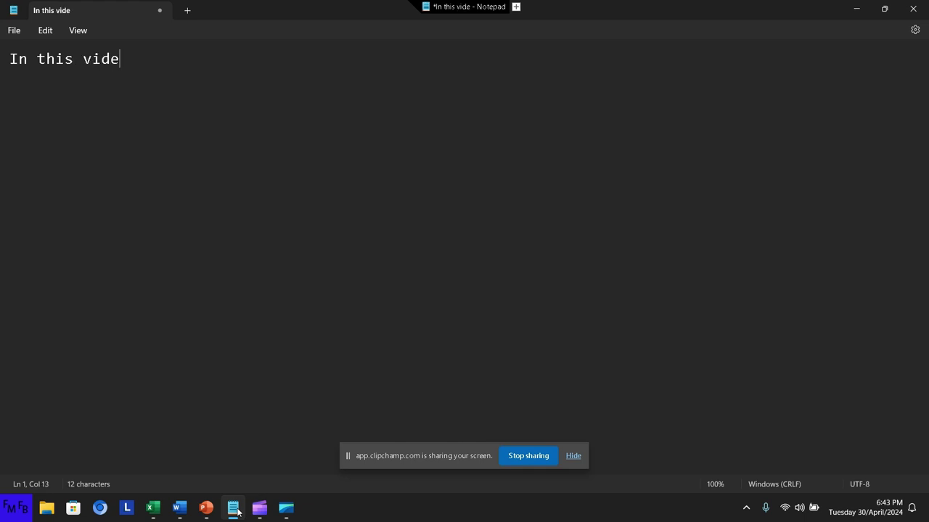
text(o, I wi)
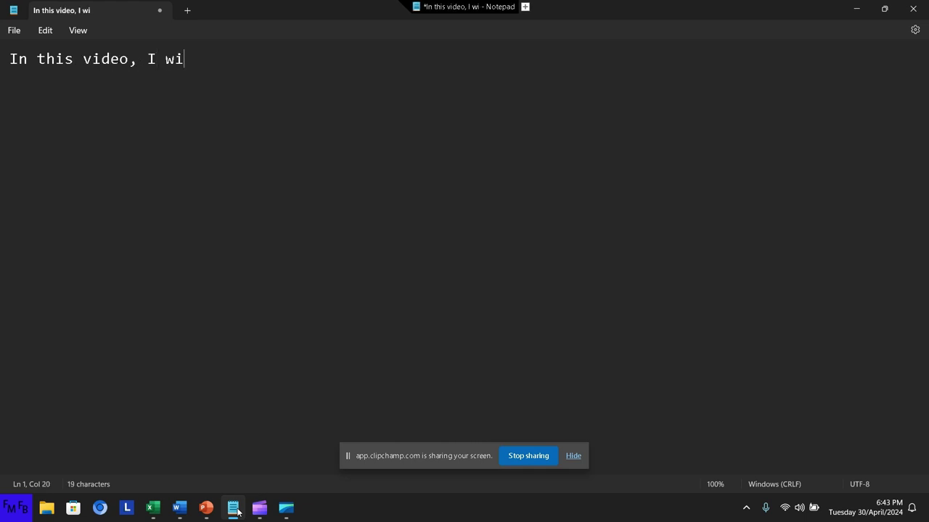
text(ll show )
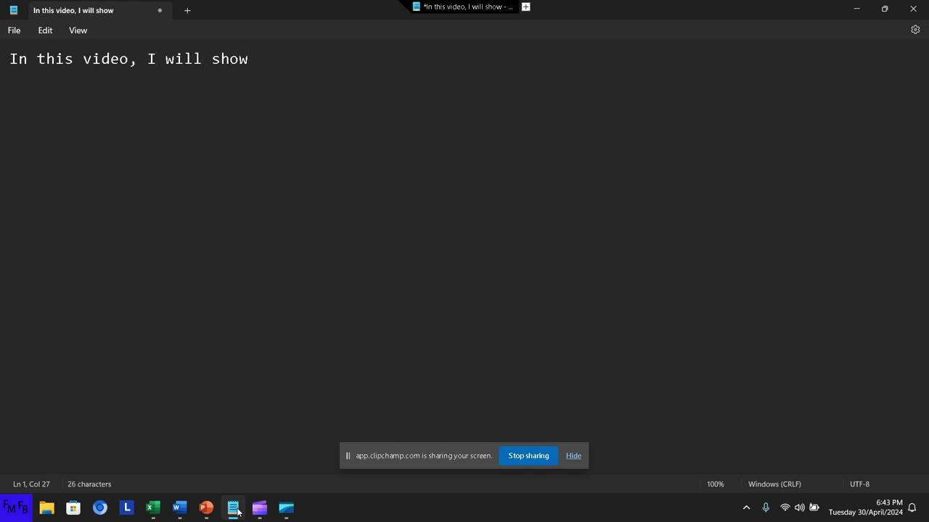
text(you h)
text(ow to s)
key(BackSpace)
text(to )
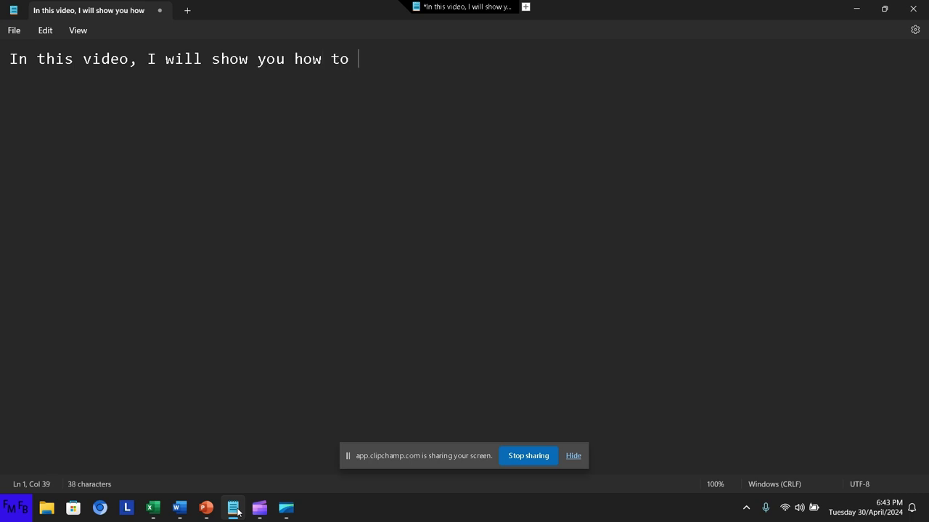
text(start le)
text(arning )
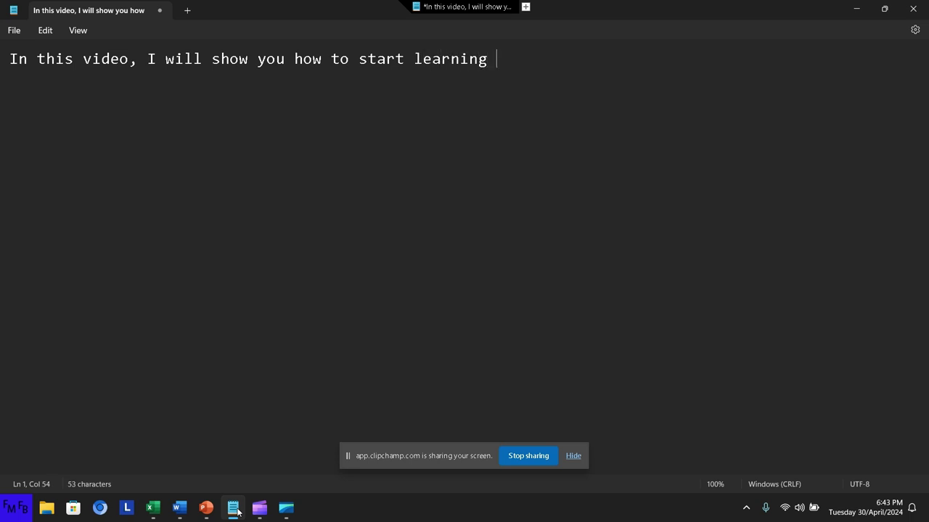
text(VBA)
text(.)
text(VB)
text(A or )
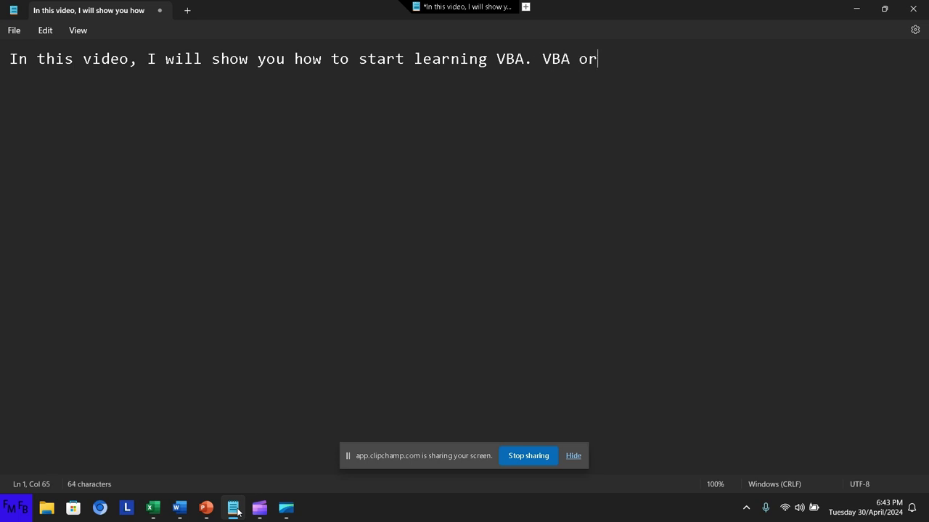
text(Visual )
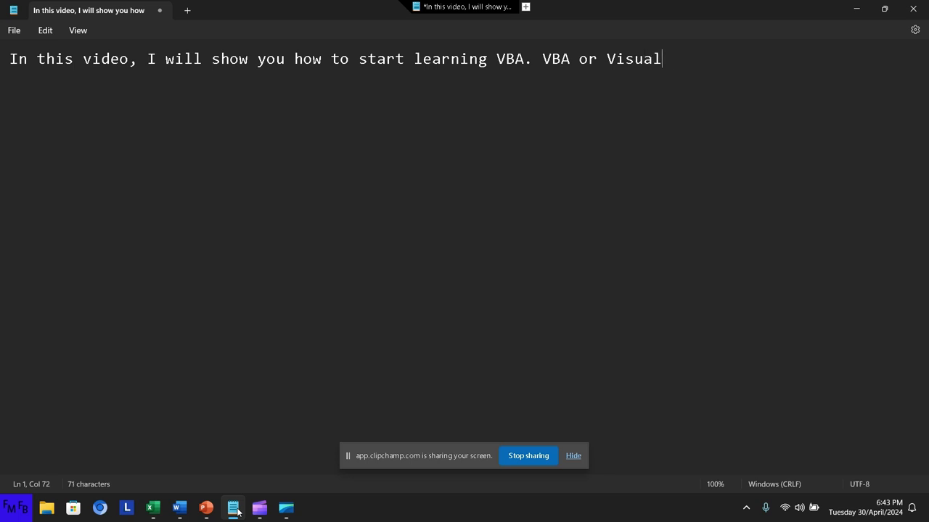
text(basic f)
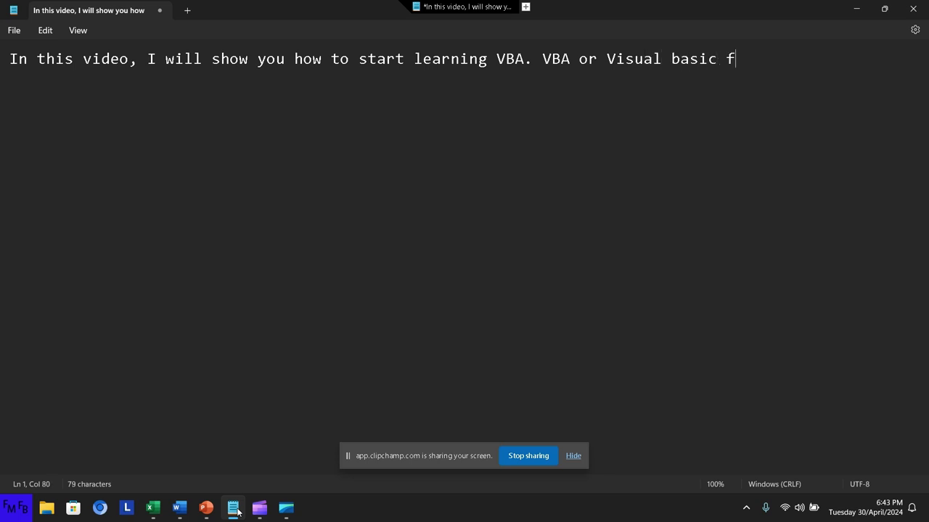
text(or Appli)
text(cations )
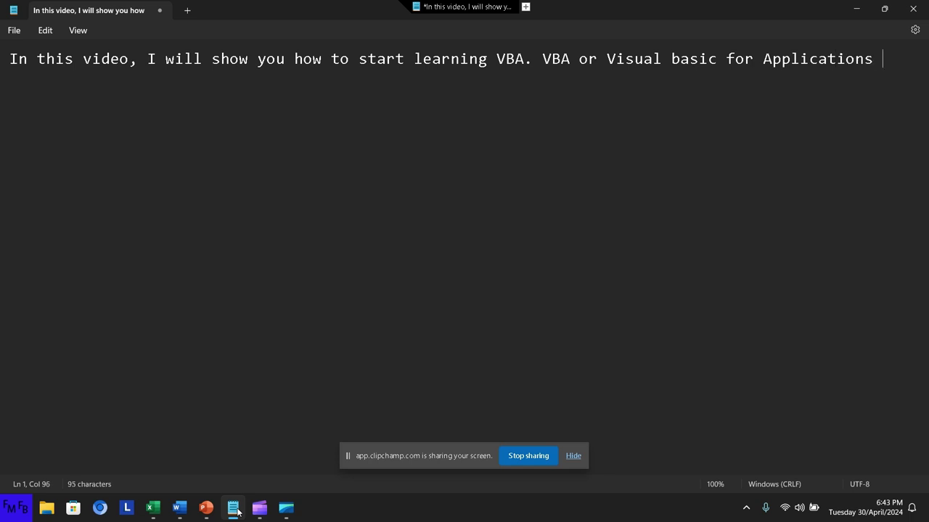
text(is )
text(the )
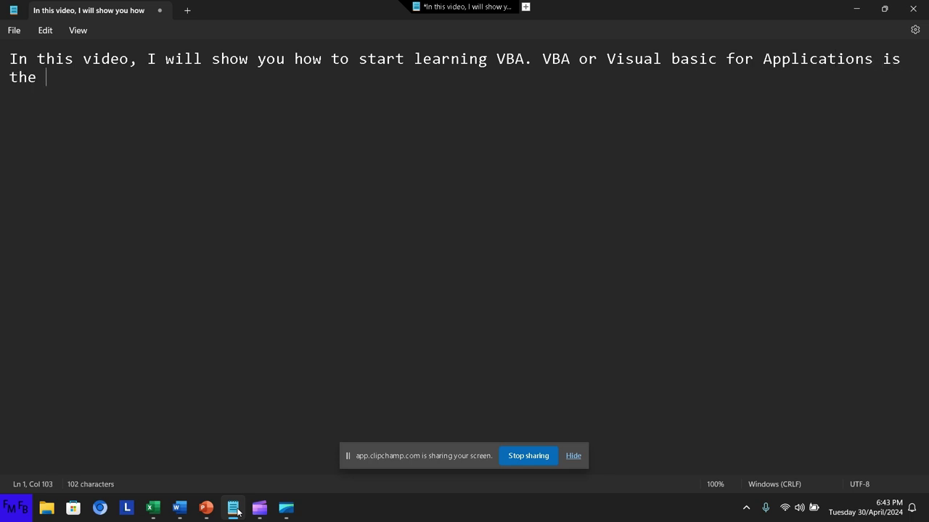
text(codin)
text(g langua)
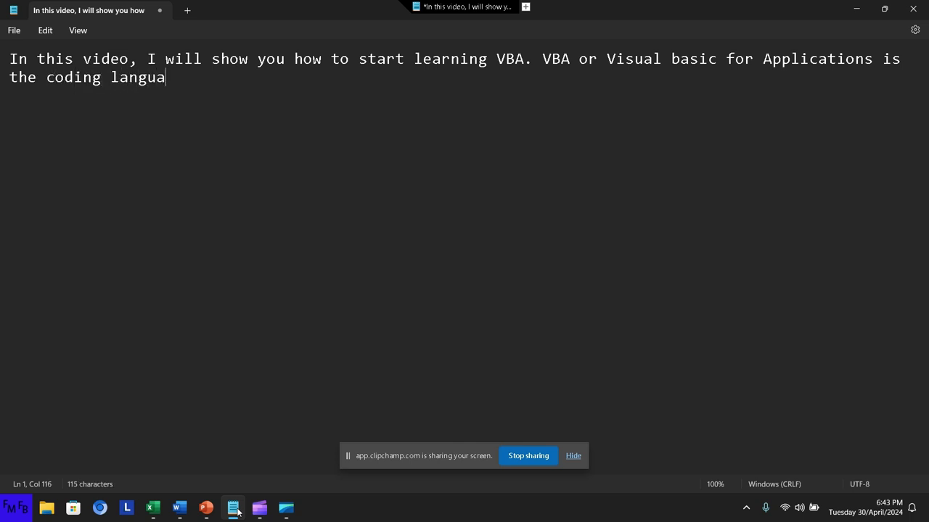
text(ge behi)
text(nd the )
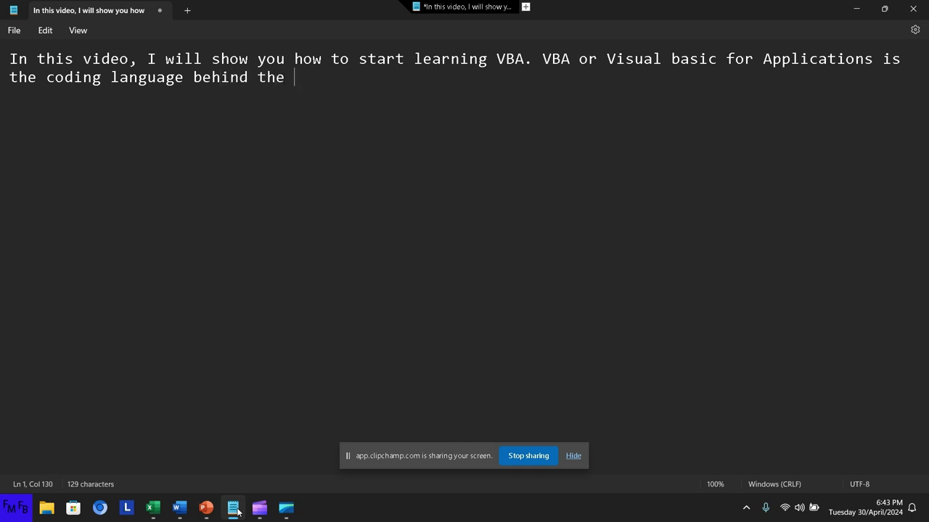
text(macros )
text(in mi)
Step: Continue with 'Microsoft office. It comes integrated in all Microsoft Office applications, so you don't need to install anything else'
key(BackSpace)
key(BackSpace)
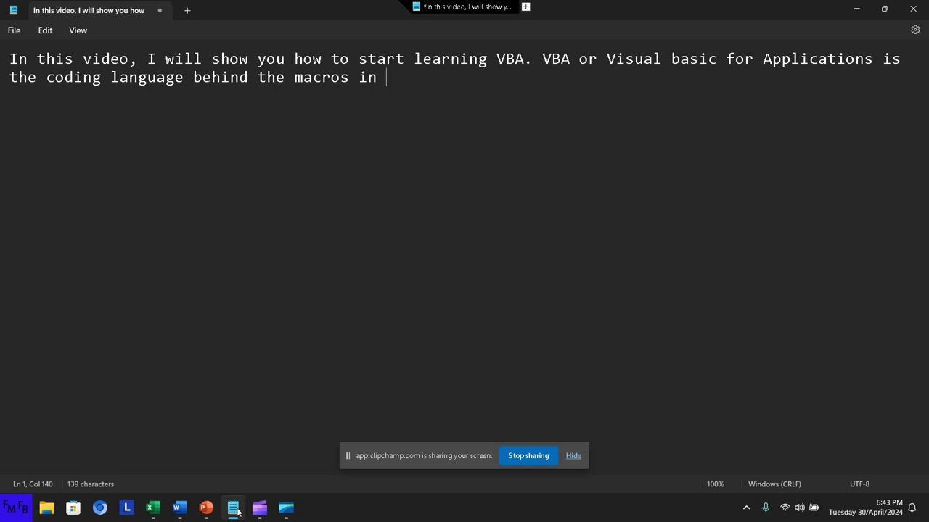
text(Microso)
text(ft offic)
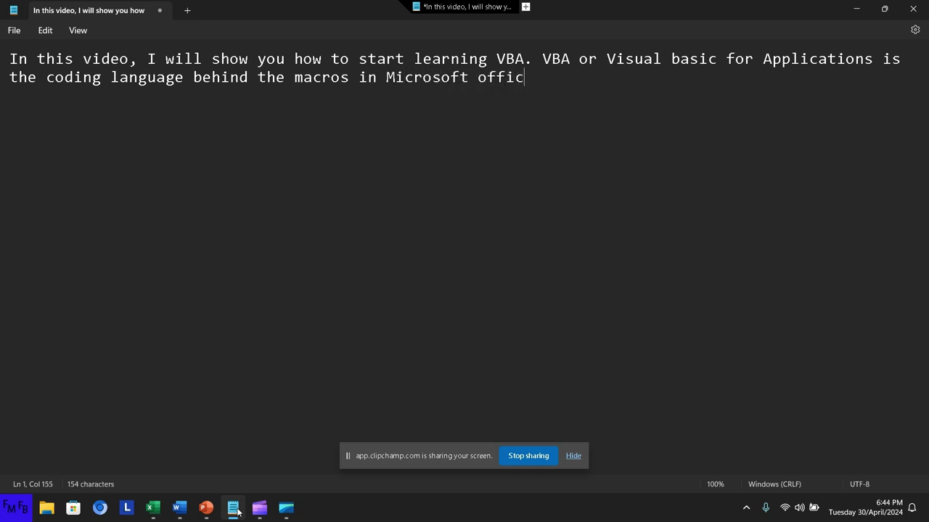
text(e. )
text(It come)
text(s )
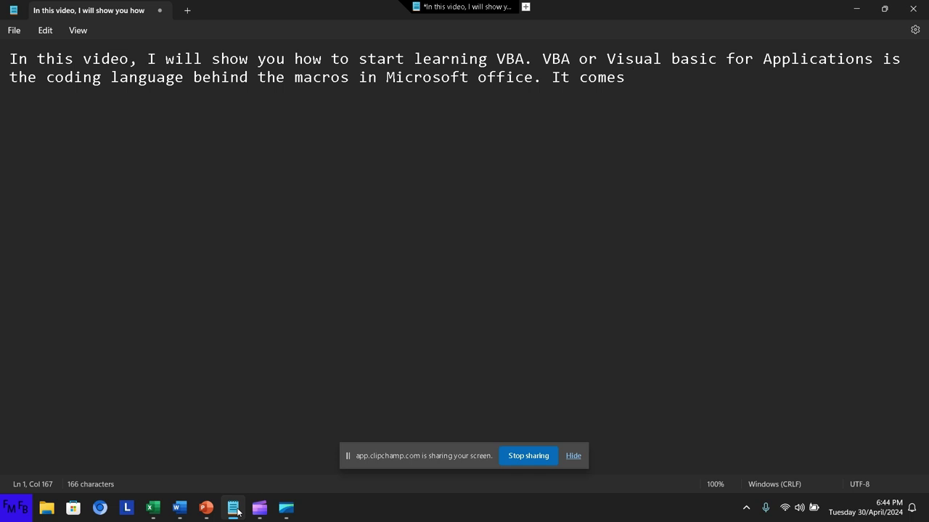
text(integra)
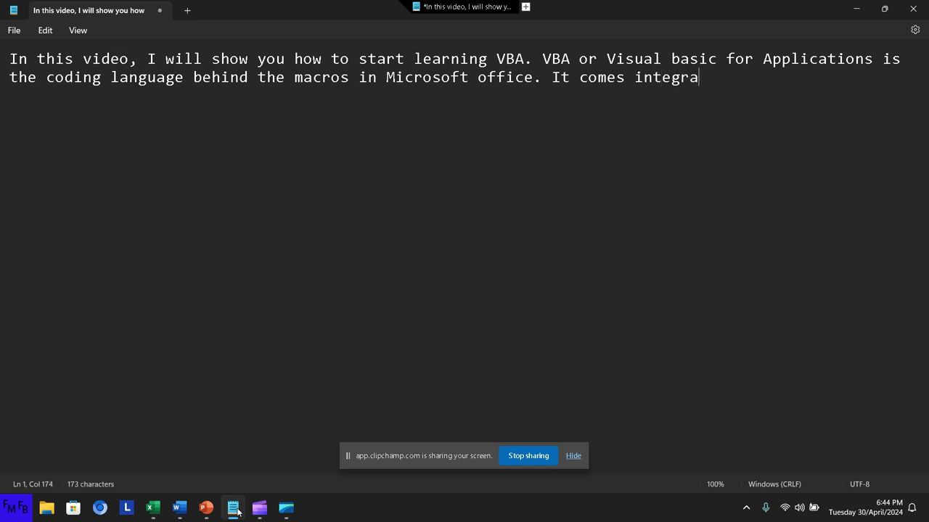
text(ted in al)
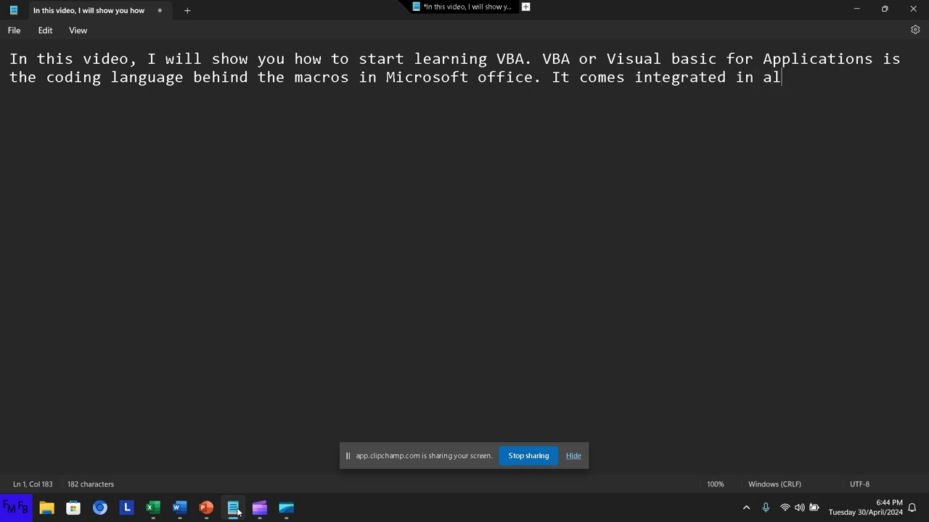
text(l Mic)
text(roso)
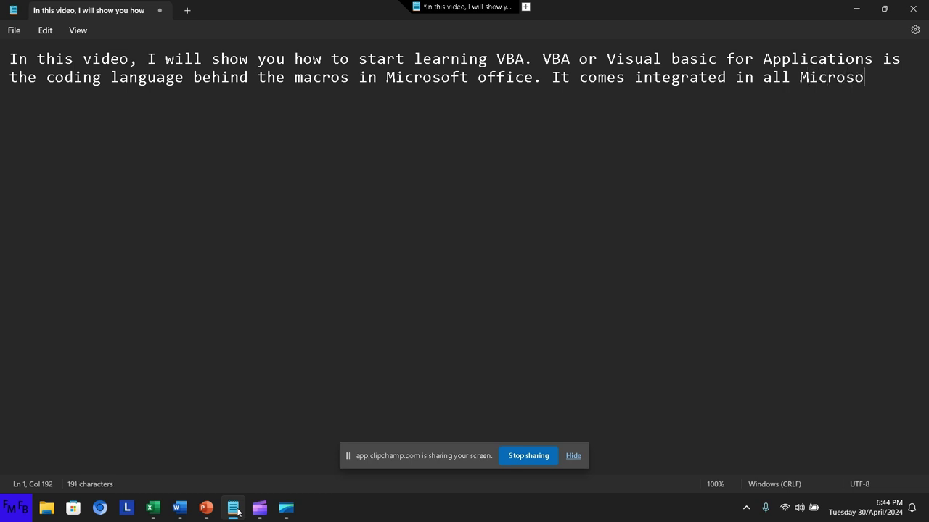
text(ft )
text(O)
text(ffice appl)
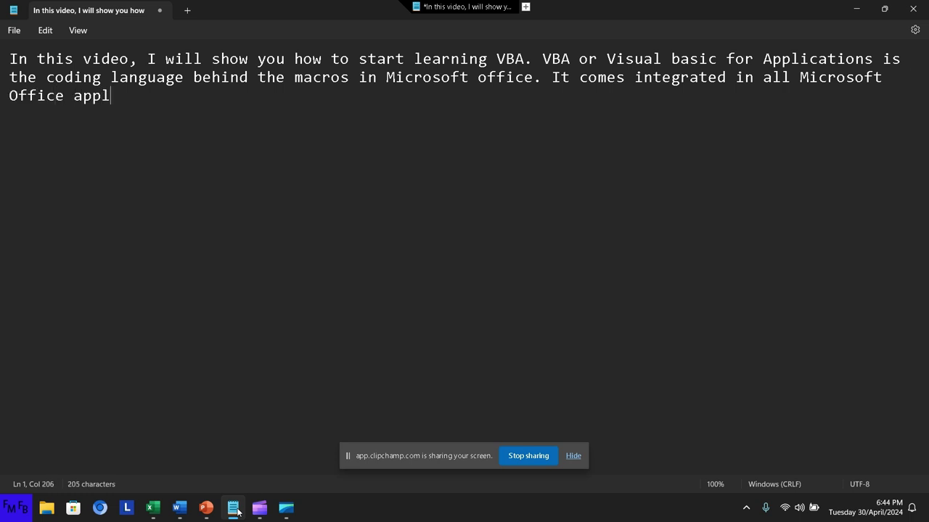
text(ication)
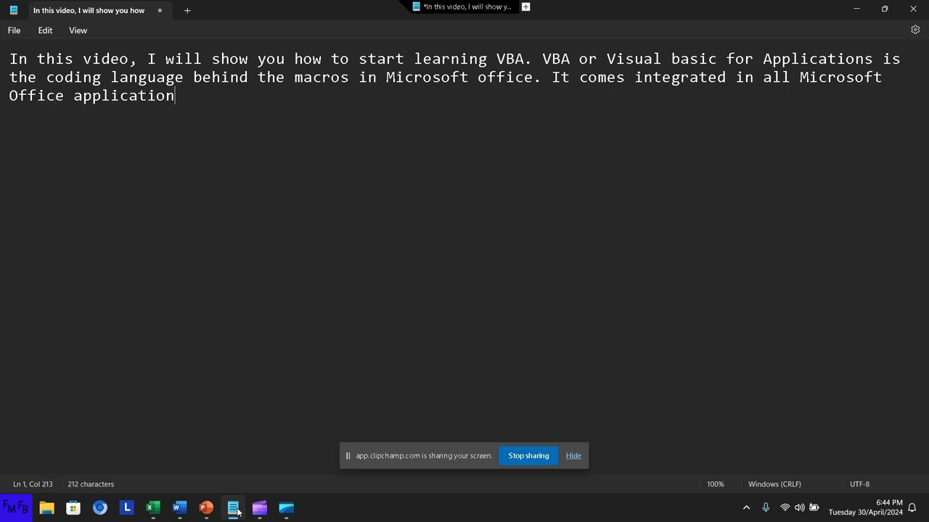
text(s)
text(, so )
text(you don)
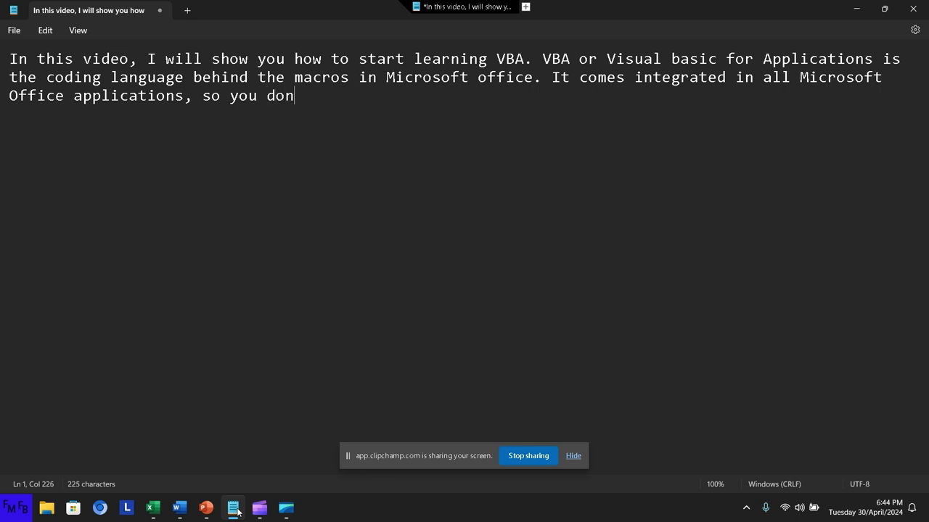
text('t need )
text(to install)
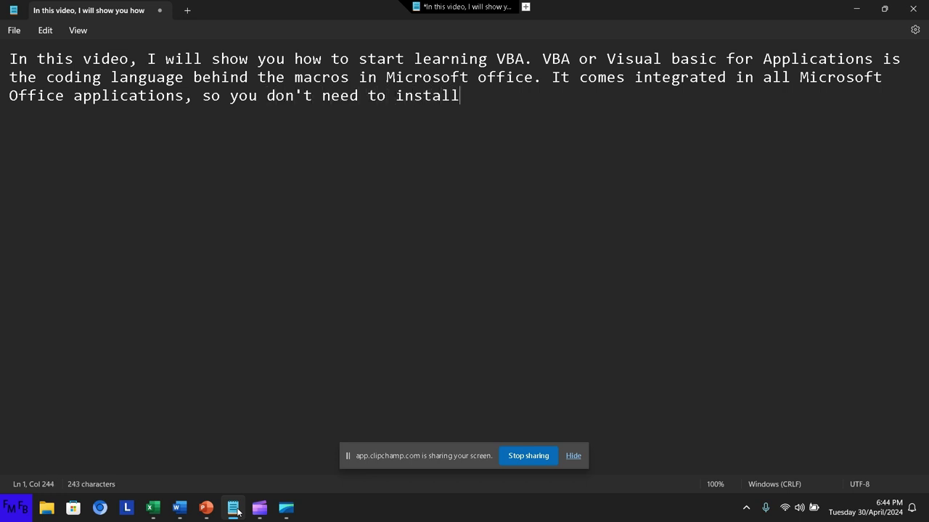
text( anythi)
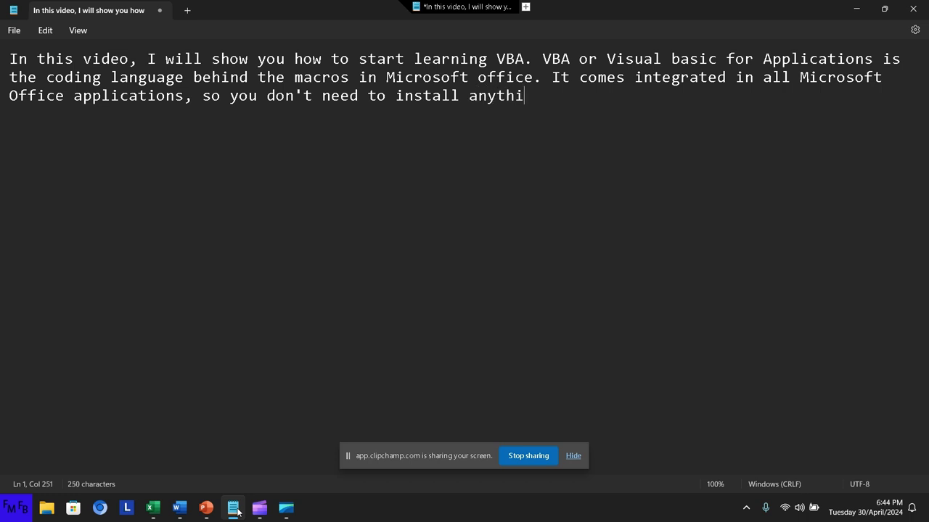
text(ng )
text(else be)
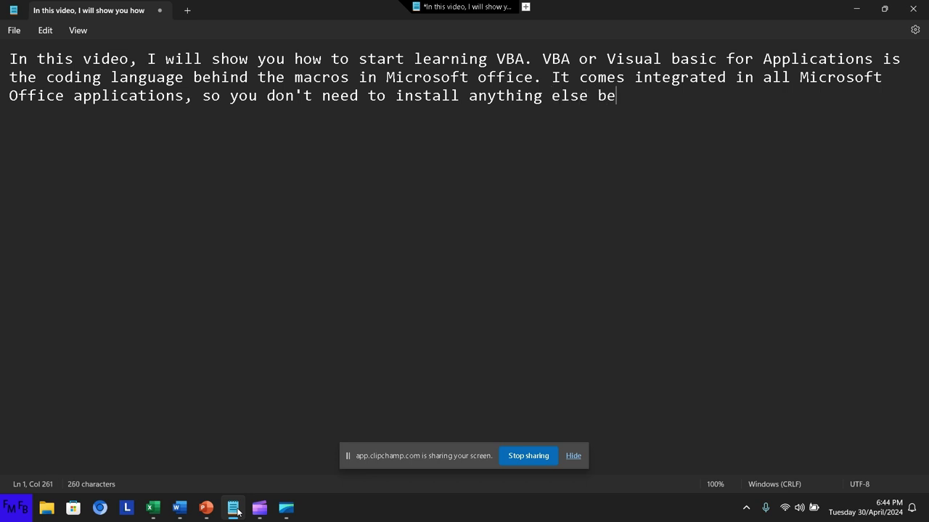
text(sides )
text(Microos)
key(BackSpace)
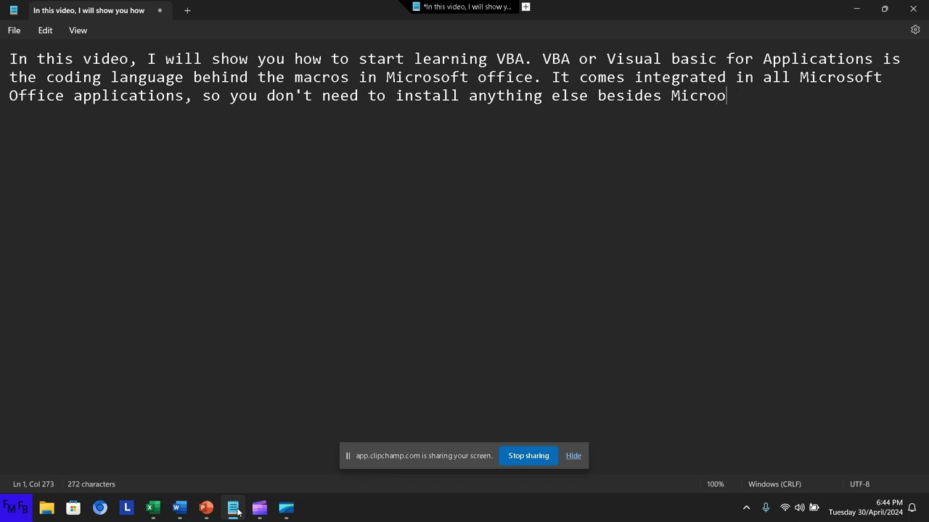
key(BackSpace)
Step: Write the sentence on 3 ways to create macros, ending 'customize a pre recorded macro.'
text(soft )
text(Office.)
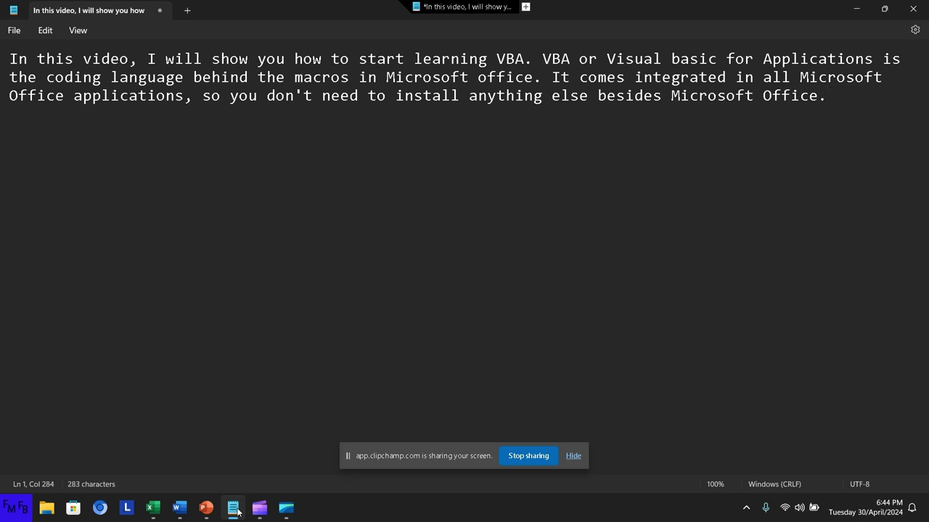
text( T)
text(here are )
text(3 )
text(ways to cr)
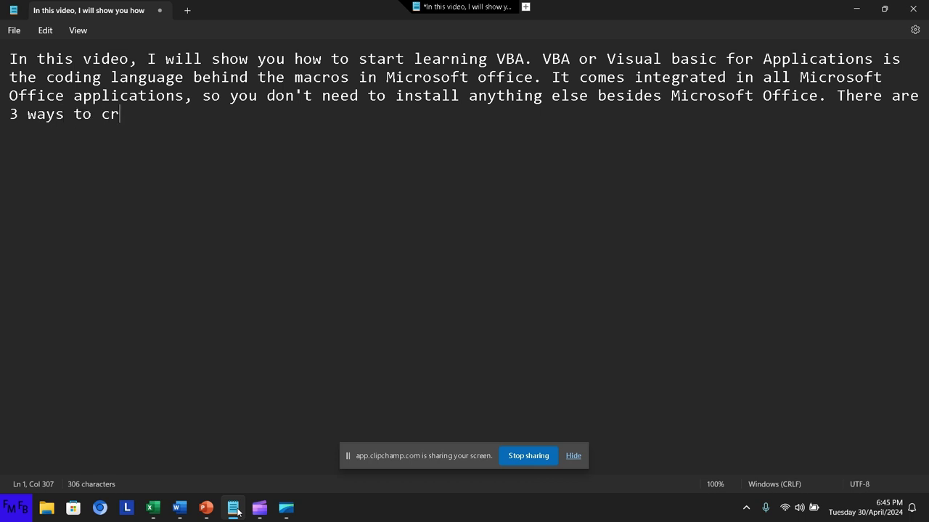
text(eate ma)
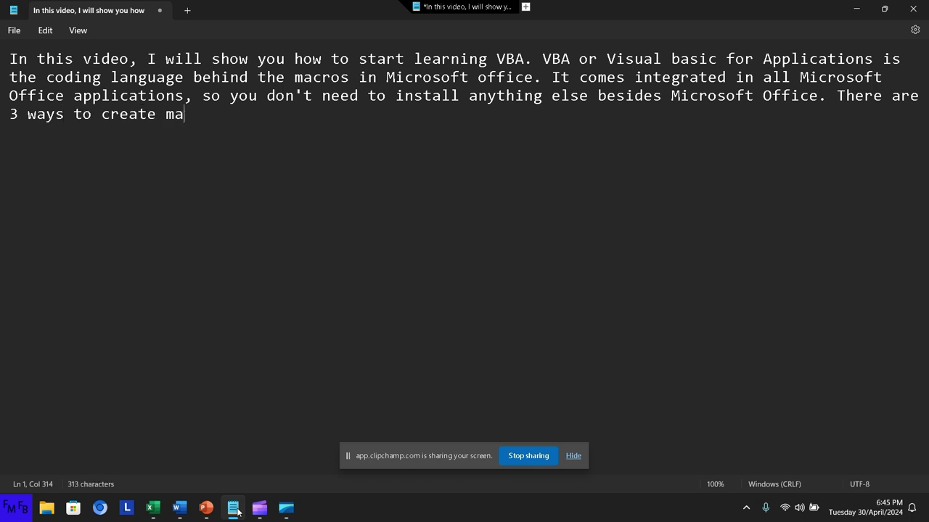
text(cros in )
text(any o)
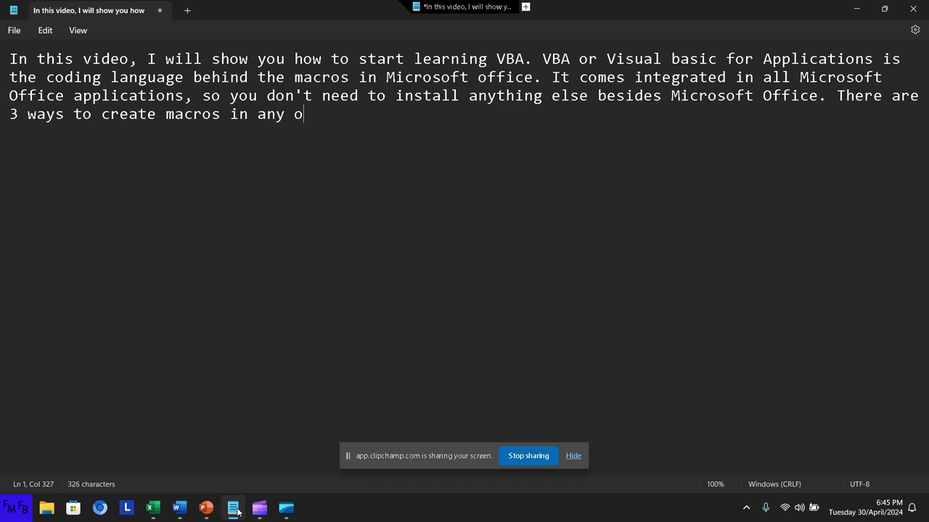
text(f the )
text(MS O)
text(ffice )
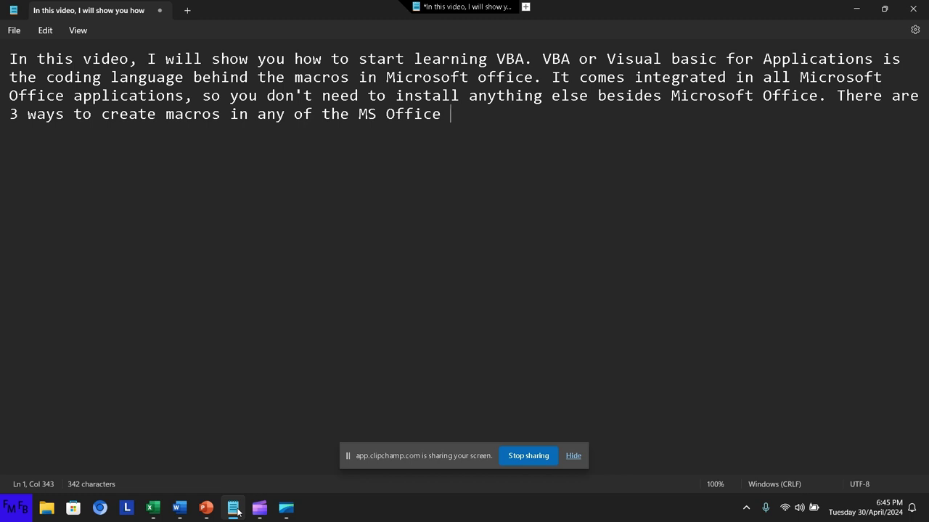
text(Applica)
text(tions,)
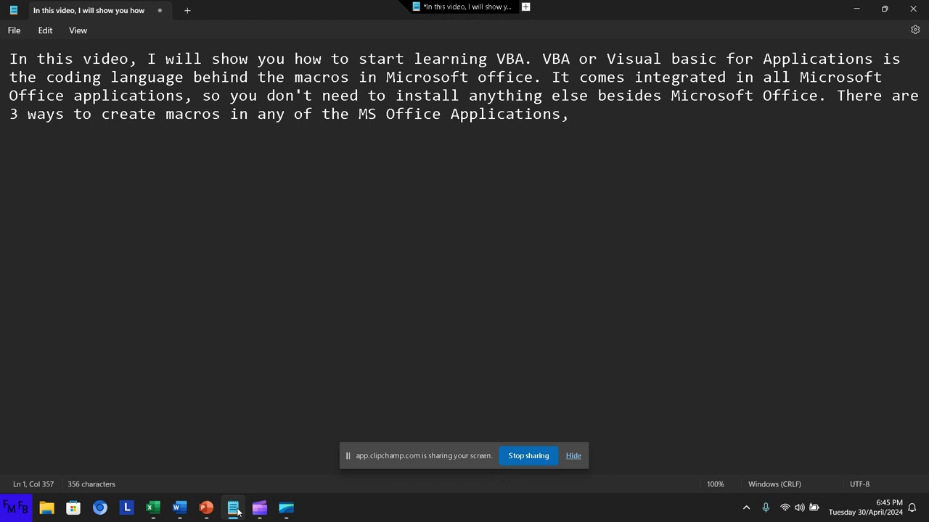
text(you can)
text( record)
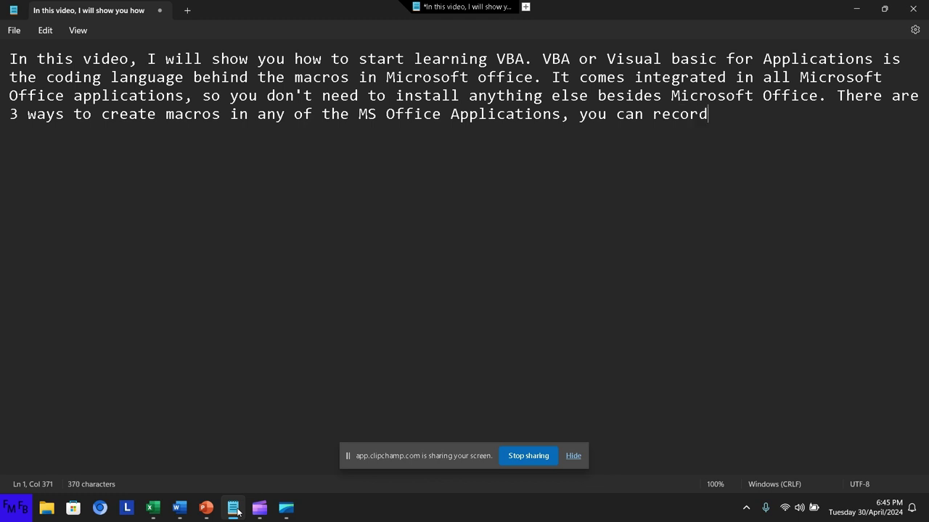
text( a m)
key(BackSpace)
key(BackSpace)
text(macro)
text(, )
text(o)
key(BackSpace)
text(yo)
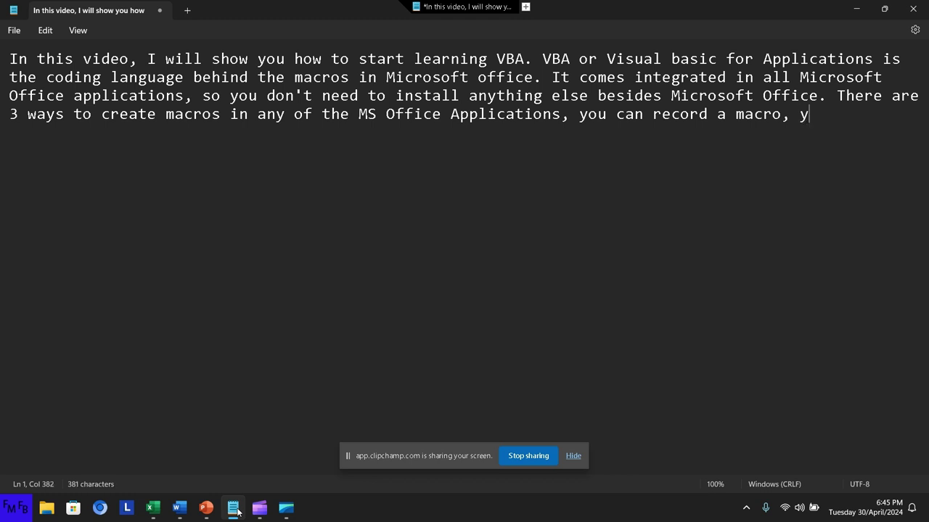
text(u)
key(BackSpace)
text(ou )
text(can create )
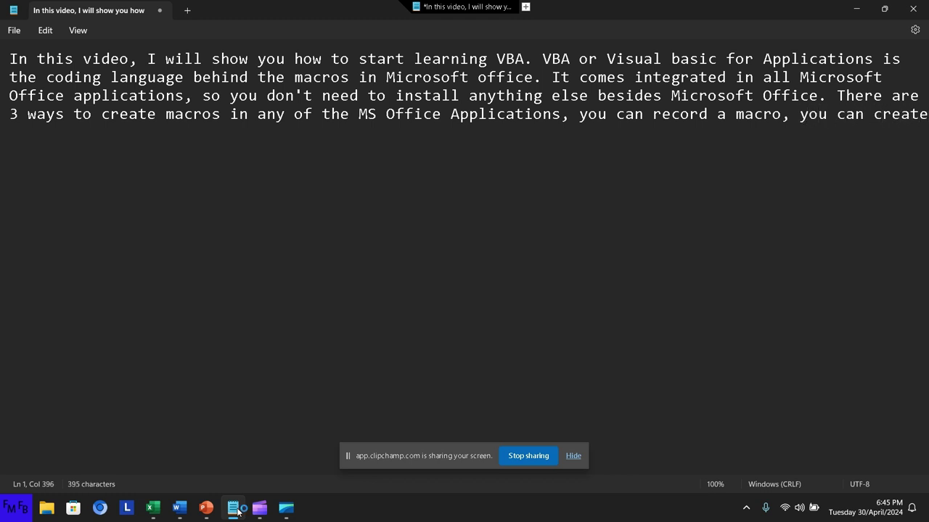
text(a macro )
text(from scra)
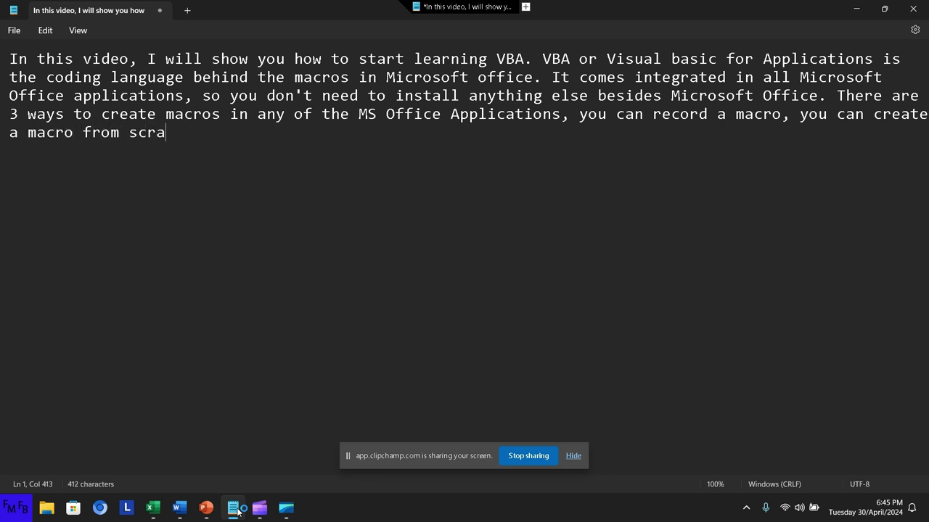
text(tch or )
text(you )
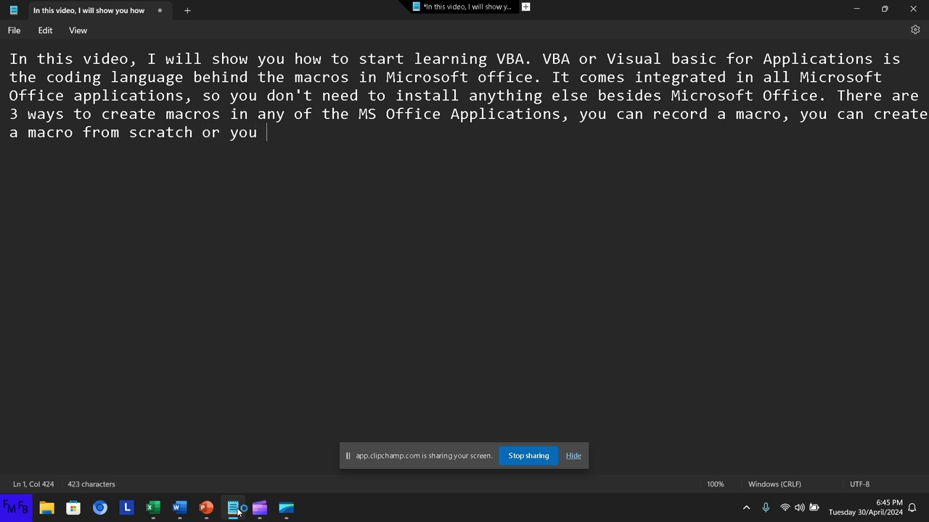
text(can cus)
text(tomize )
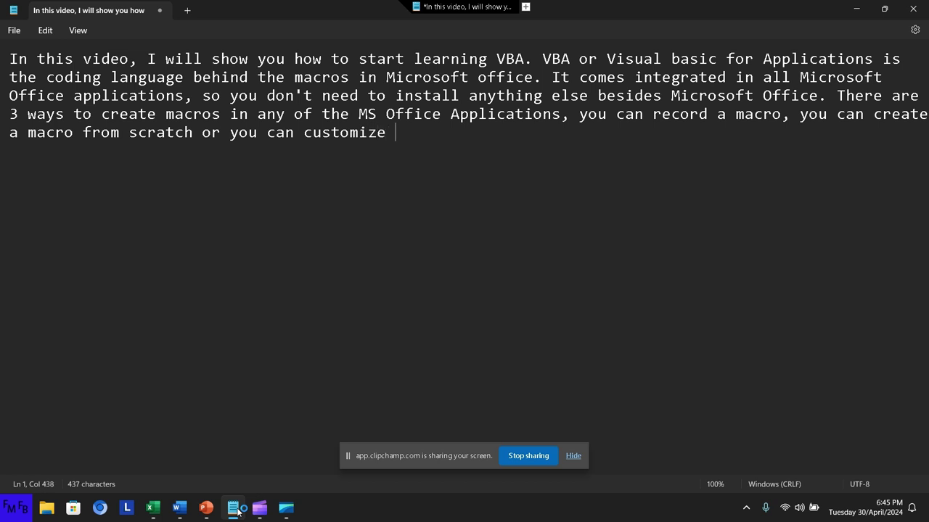
text(a pre r)
text(ecorded)
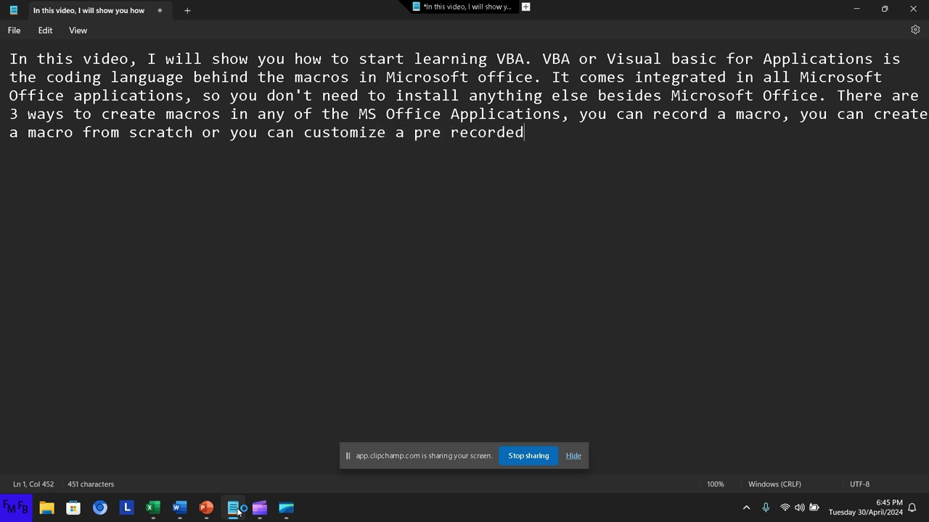
text( macro.)
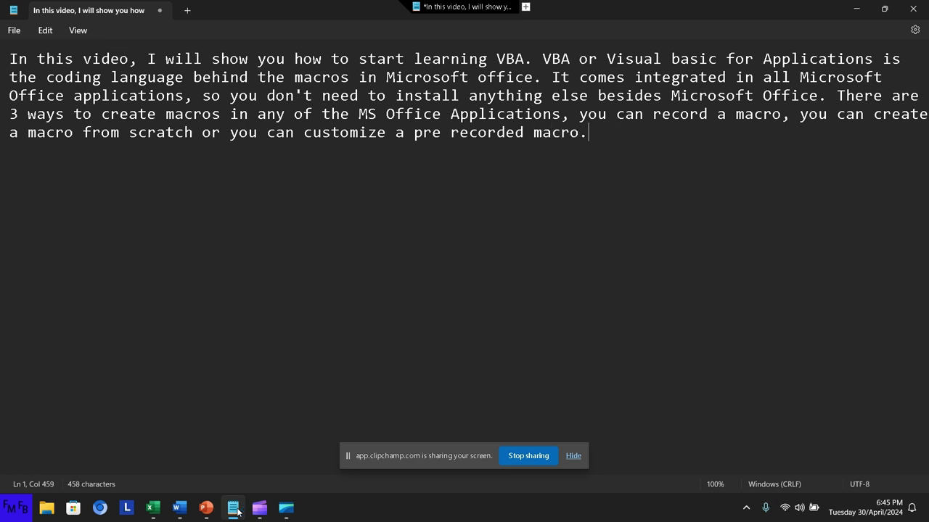
text(/)
Step: Add a slash separator and start the Spanish version with 'En este video'
key(Num_Lock)
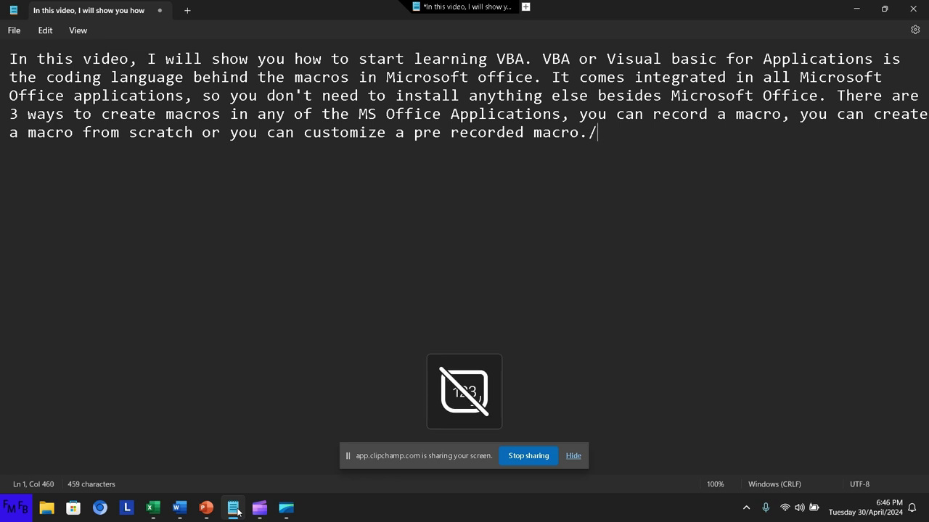
key(Num_Lock)
text(E)
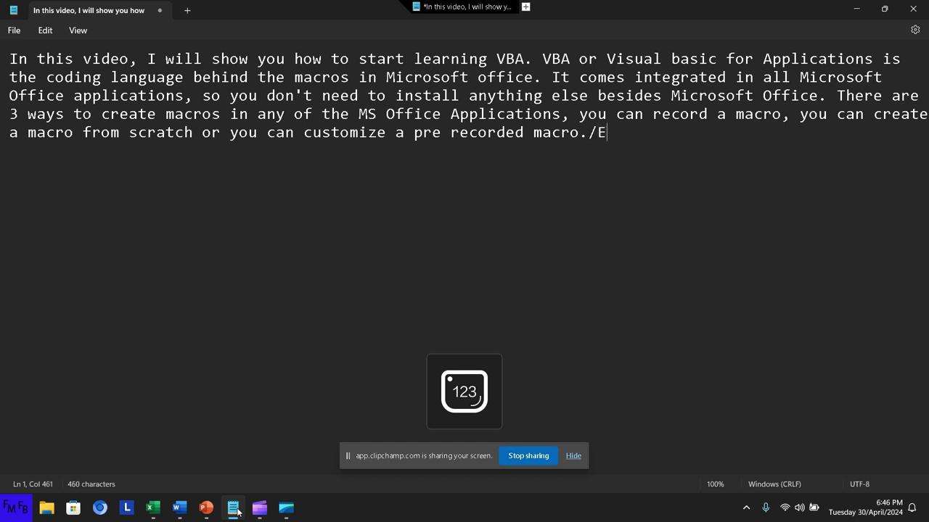
text(n este vi)
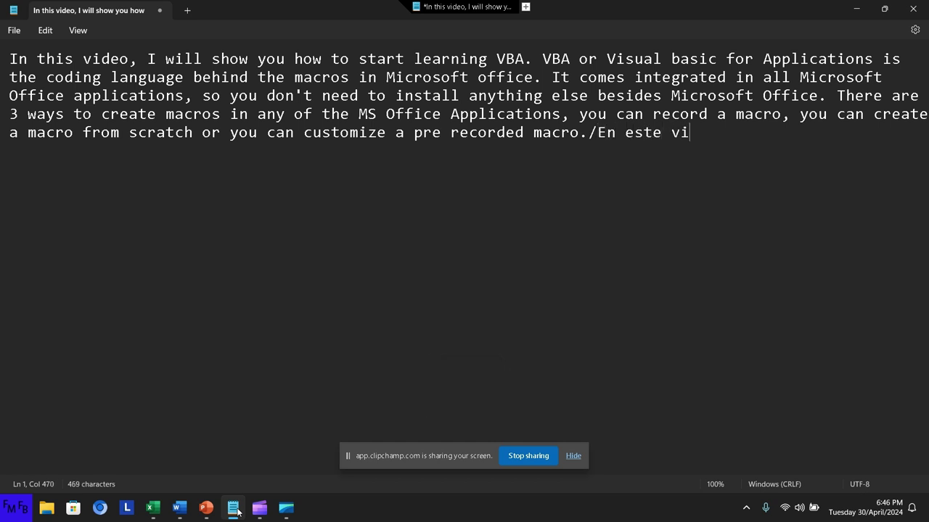
text(deo y)
Step: Type 'yo les mostraré como empezar a aprender VBA' and the Spanish VBA definition through 'Microsoft Office'
key(BackSpace)
key(BackSpace)
text(, yo le)
text(s mostrar)
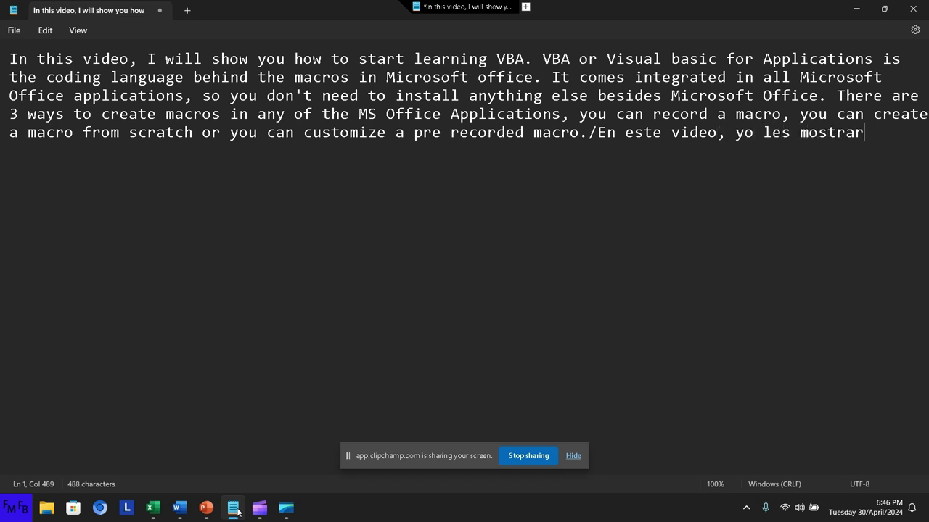
text(é como)
text( empe)
text(za)
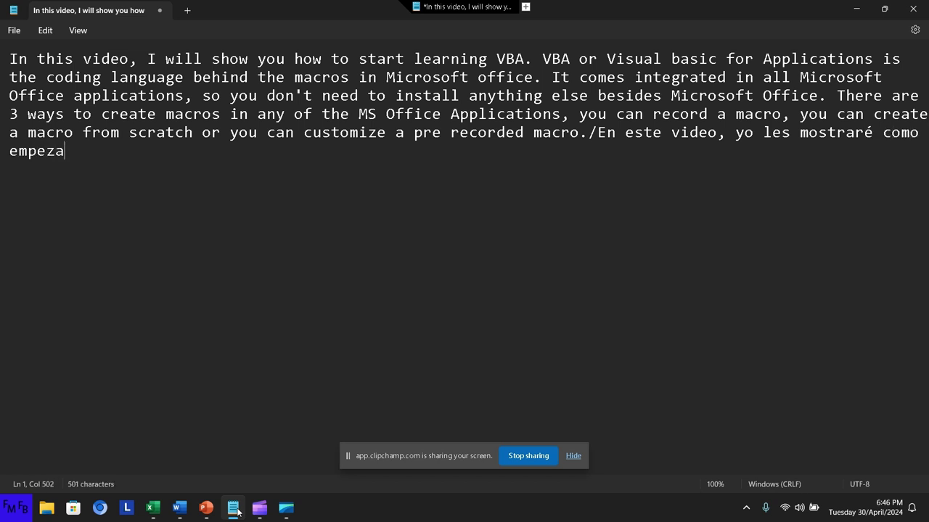
text(r a )
text(aprender )
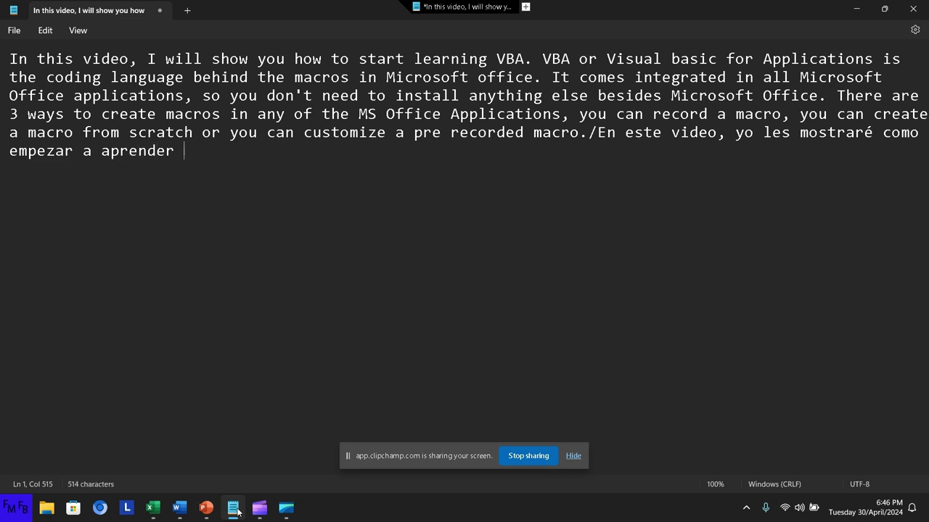
text(VBA)
text(.)
text( VBA )
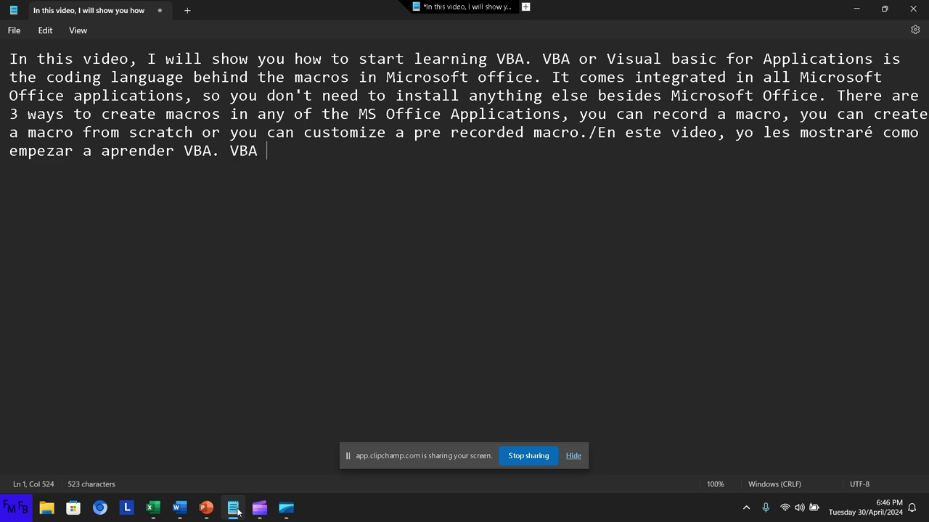
text(o )
text(Visual Bas)
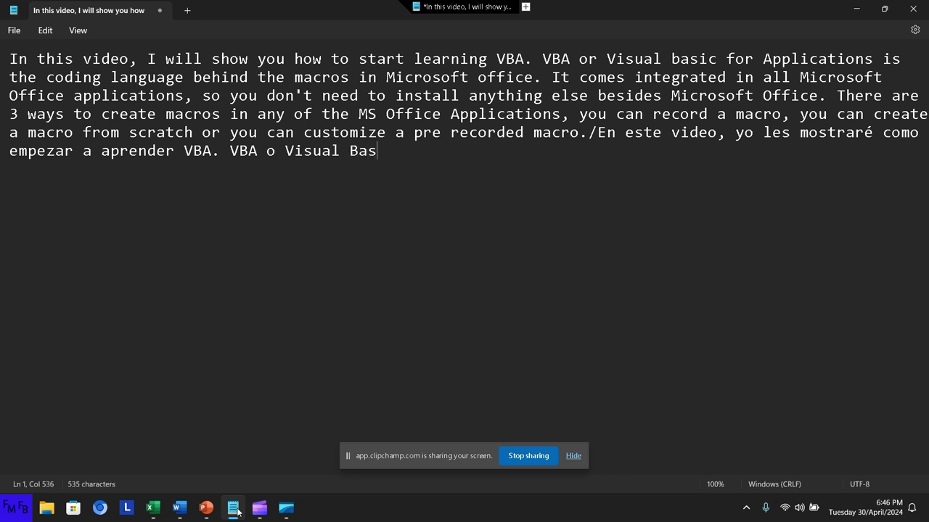
text(ic para )
text(aplicac)
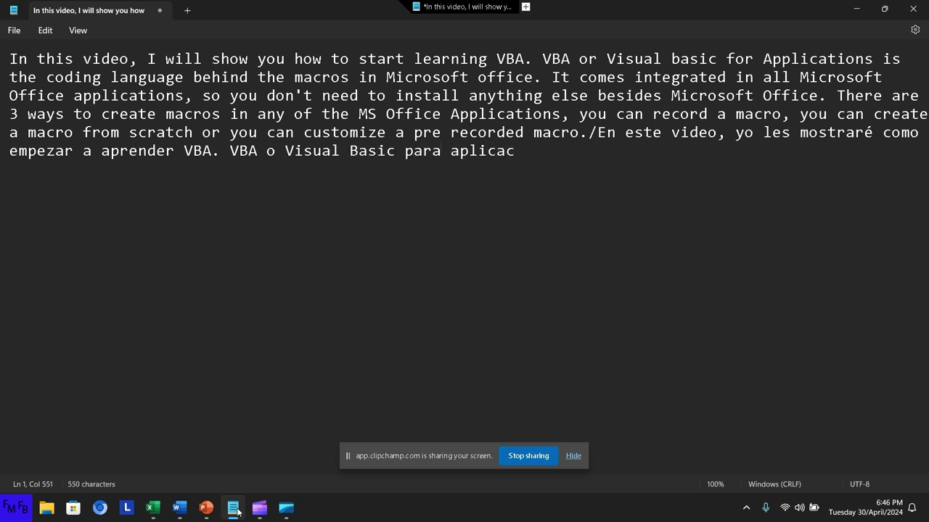
text(iones)
text( e)
text(s el len)
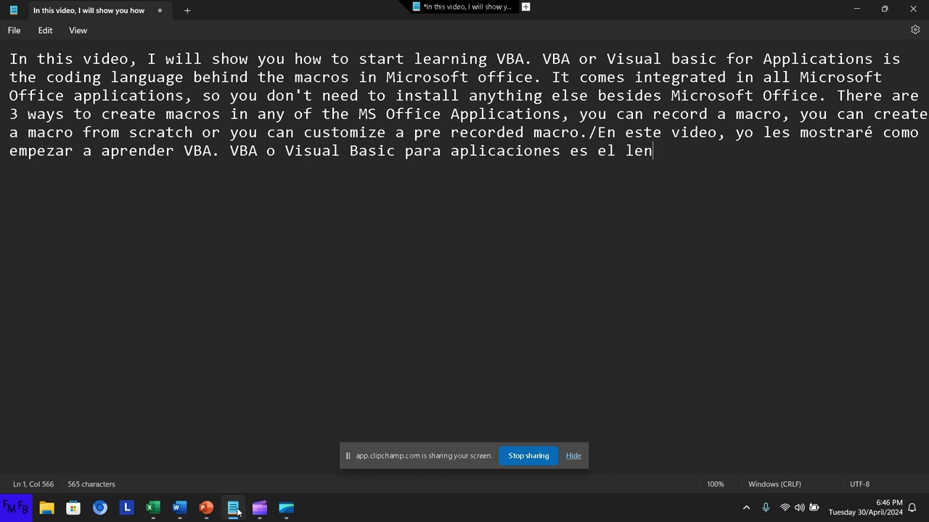
text(gua)
text(je)
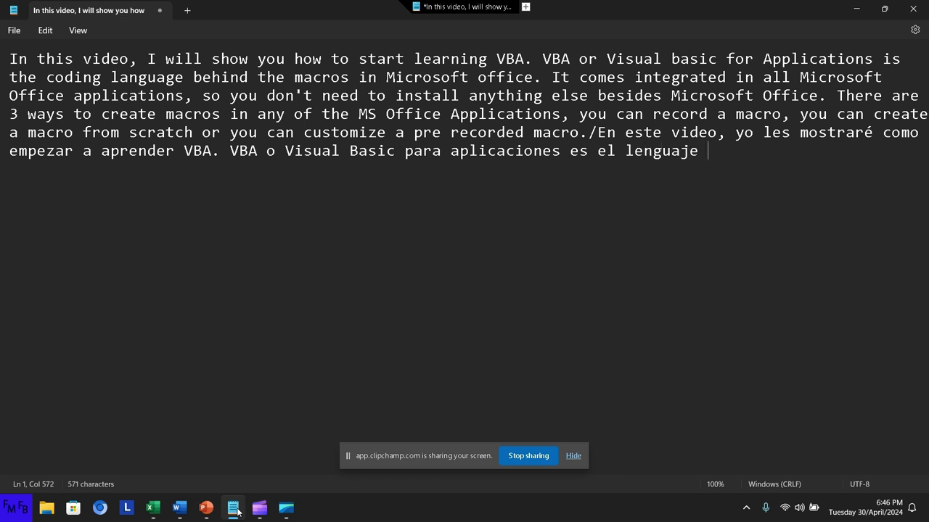
key(BackSpace)
key(BackSpace)
key(BackSpace)
text(je de pro)
text(gramacion )
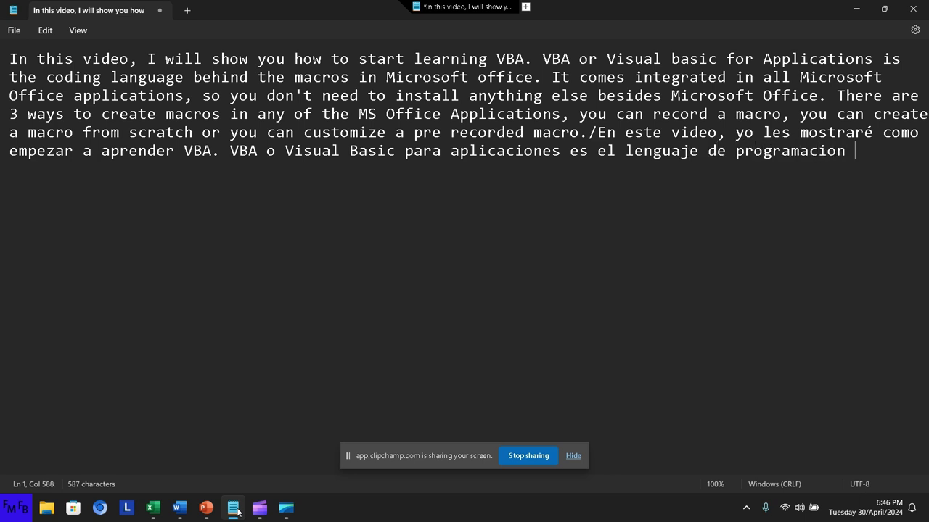
text(detras de )
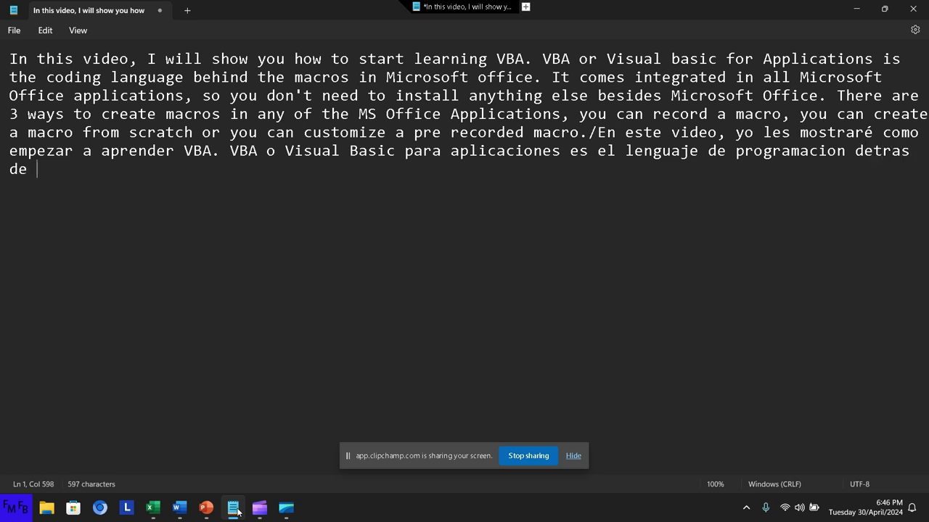
text(las macros)
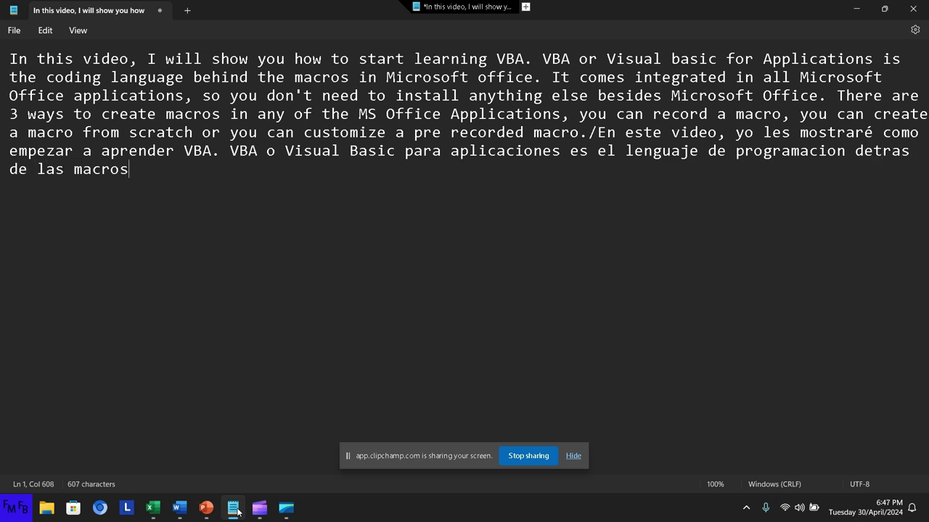
text( en )
text(Microsoft )
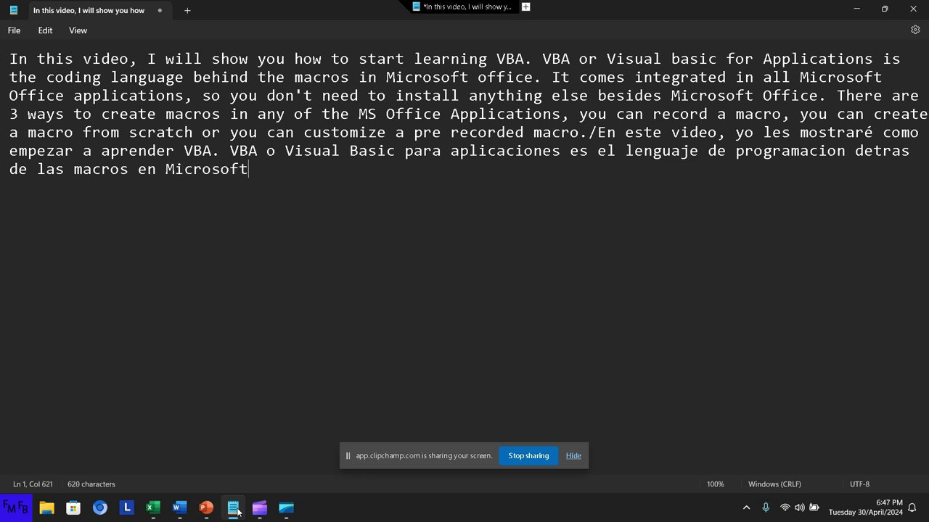
text(Offi)
text(ce)
Step: Add ', así que si tiene Microsoft Office instalado, no necesita nada más…' ending with 'VBA macros.'
text(, a)
text(sí )
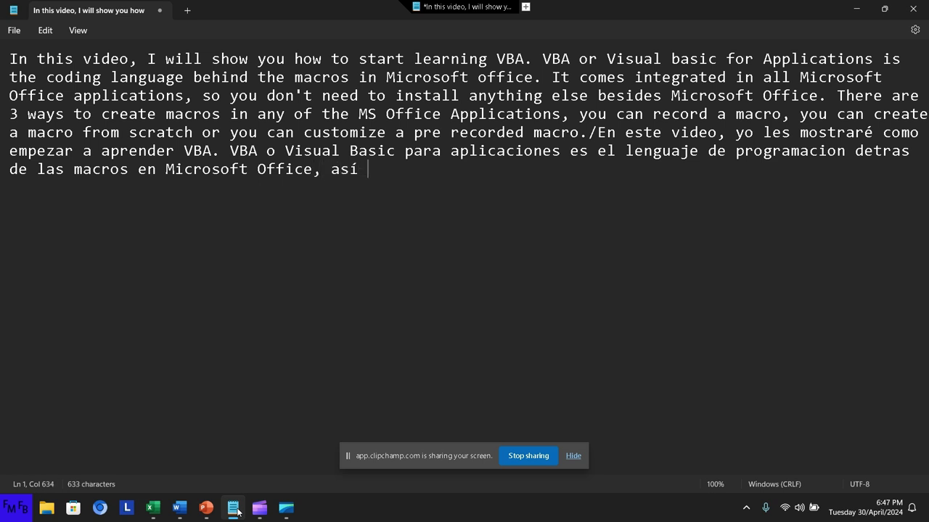
text(que si ti)
text(ene Mic)
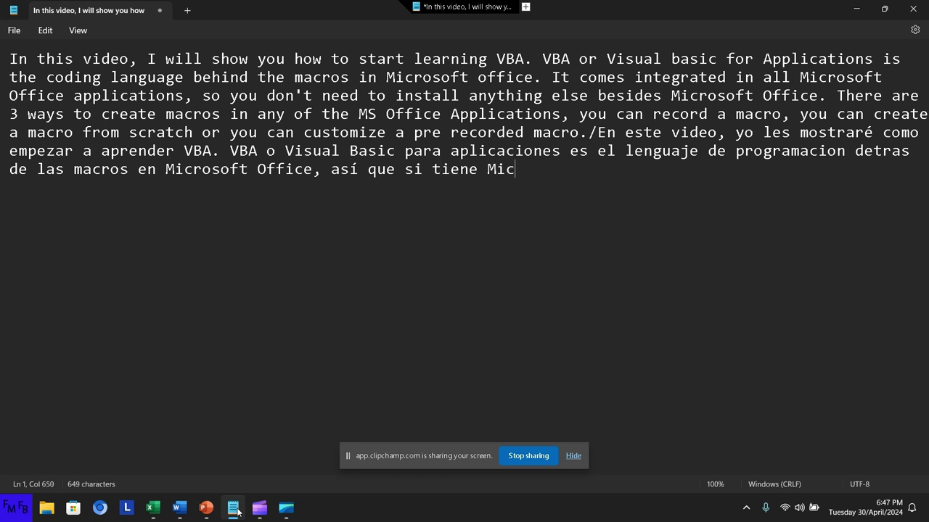
text(rosoft )
text(Office ins)
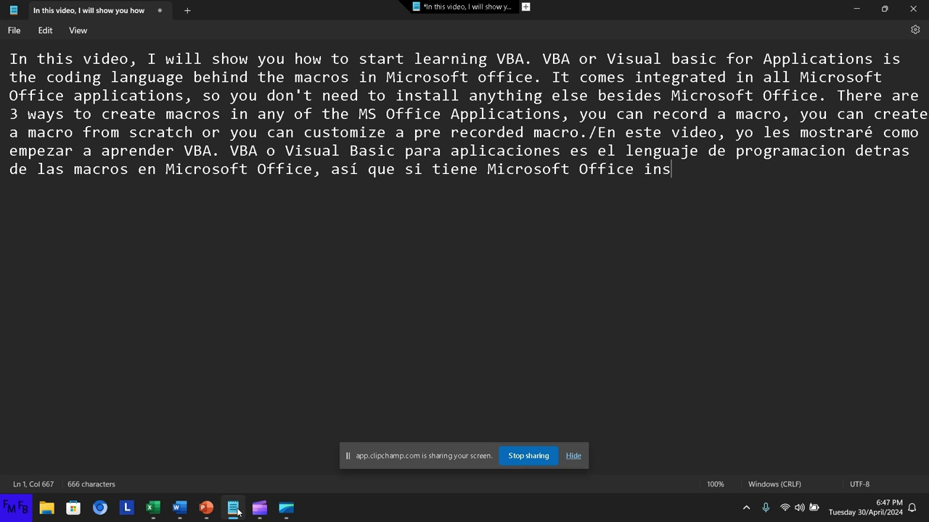
text(talado,)
text( no neces)
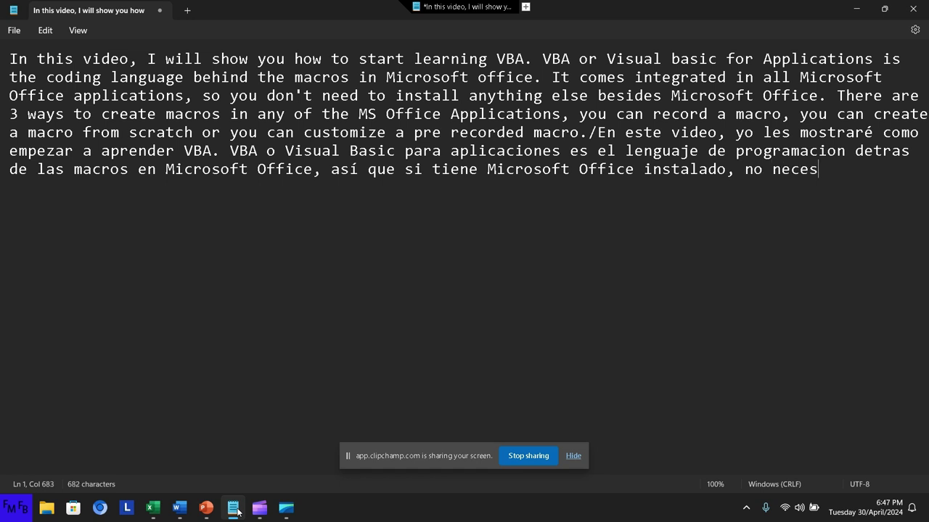
text(ita na)
text(da m)
text(ás pa)
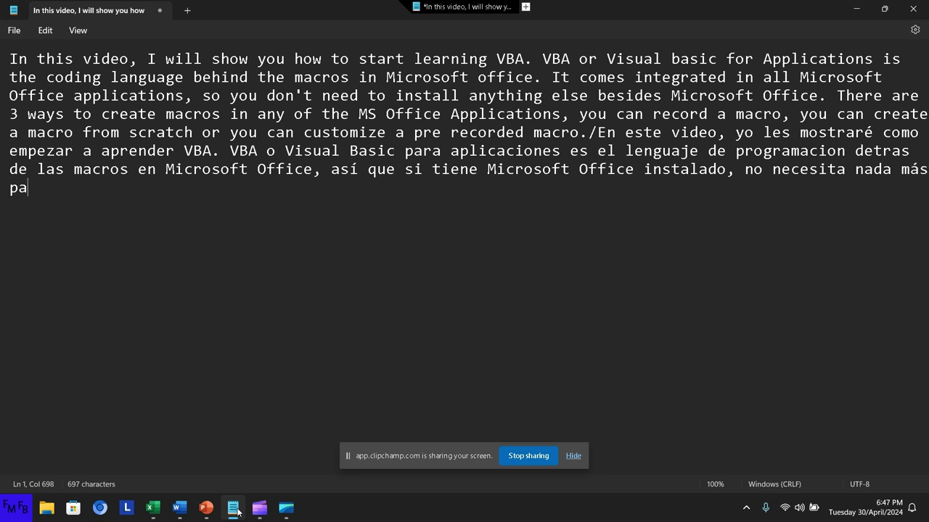
text(ra empe)
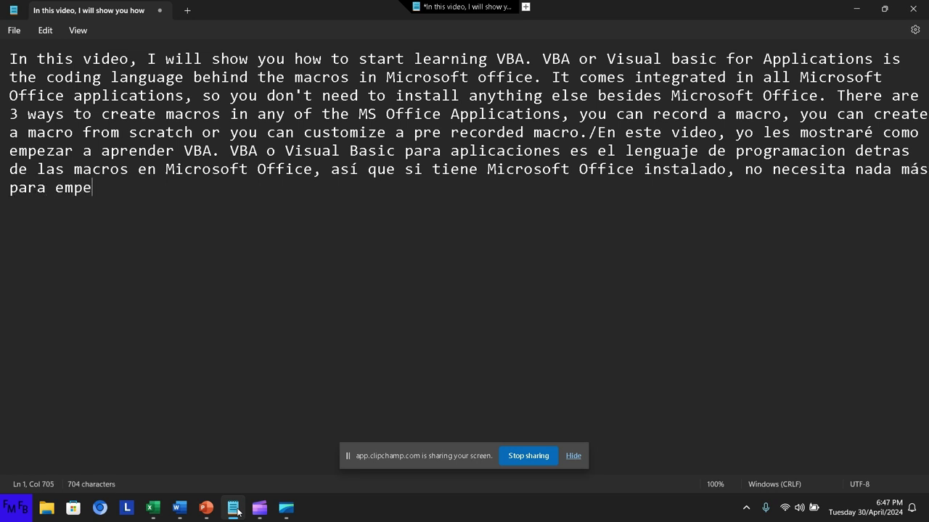
text(zar a cr)
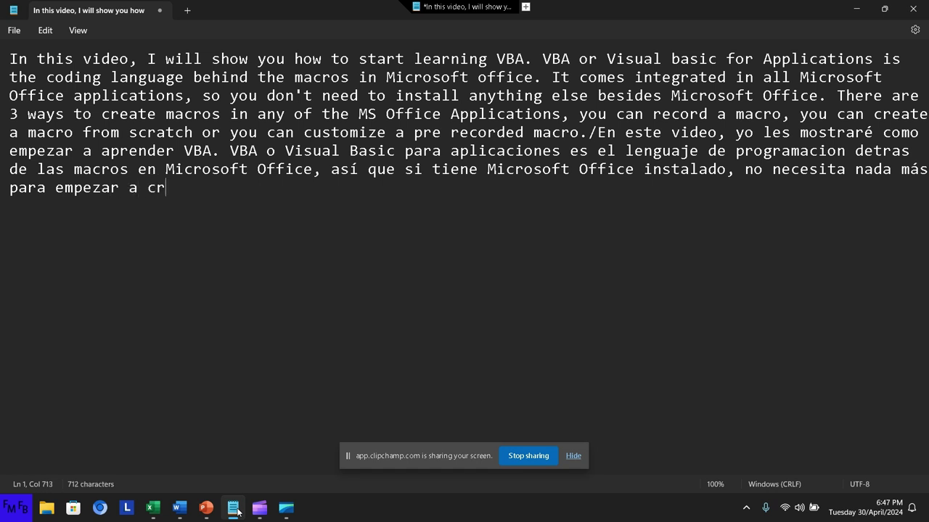
text(ear m)
key(BackSpace)
text(VB)
text(A macr)
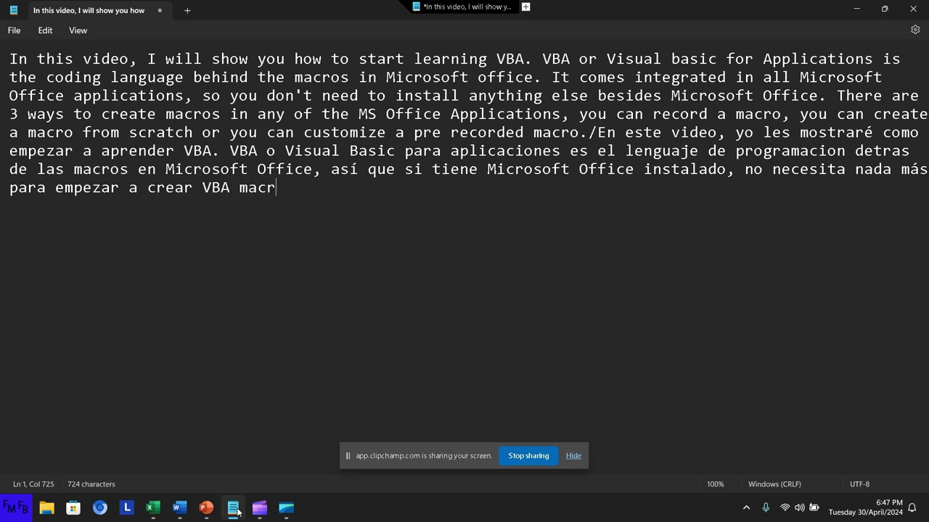
text(os.)
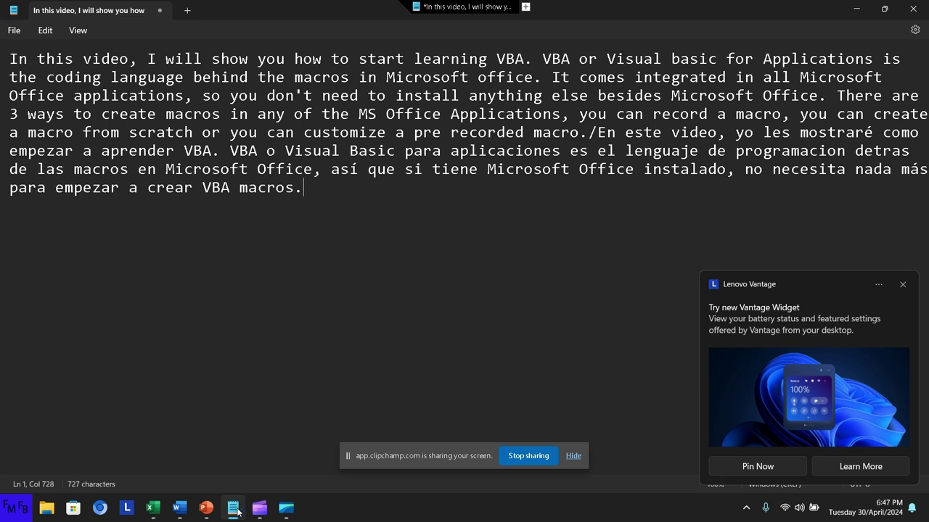
Step: Dismiss the Lenovo Vantage notification and type 'Hay 3 formas de crear macros, puede grabar una macro…'
click(902, 286)
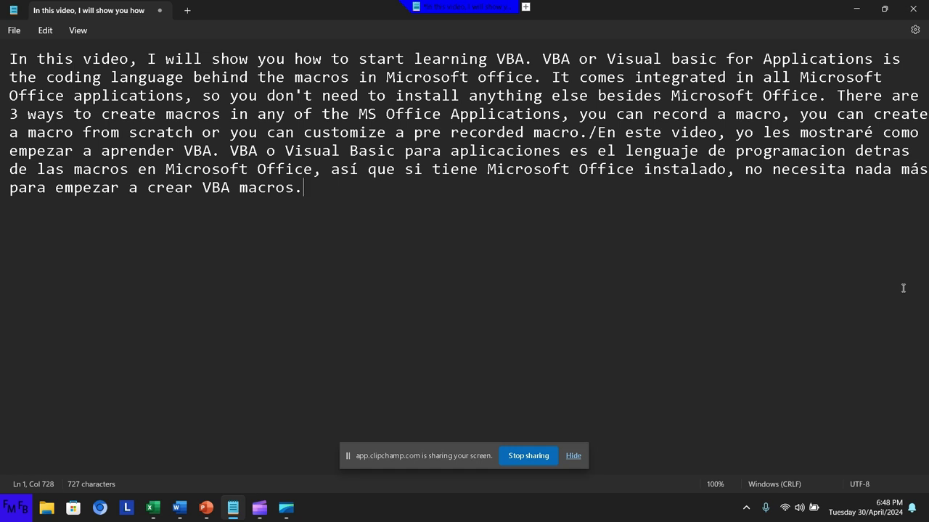
text(H)
text(ay 3 form)
text(as de )
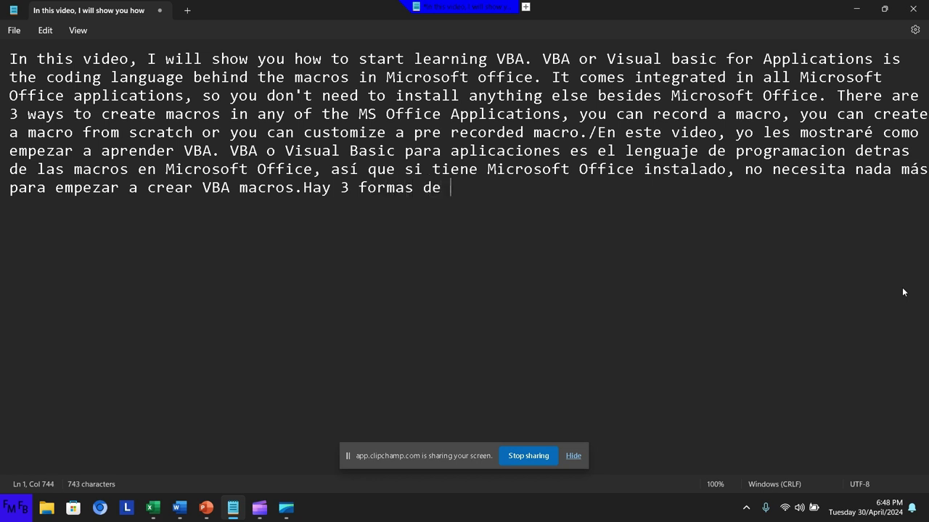
text(crear mac)
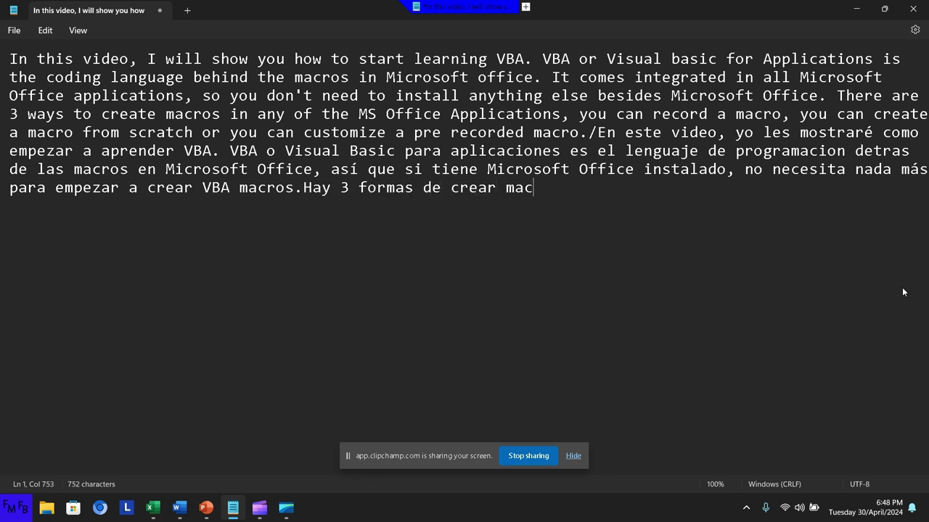
text(ros)
text(, p)
text(uede )
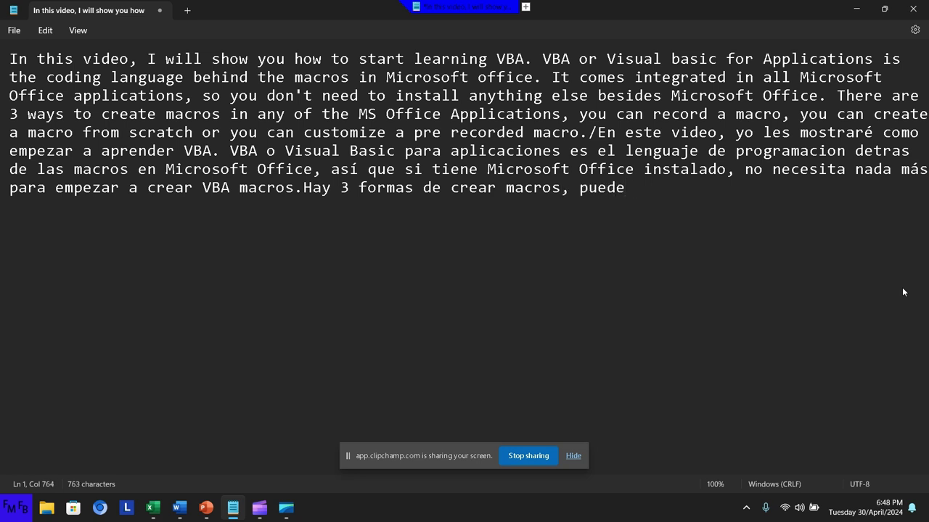
text(grabar un)
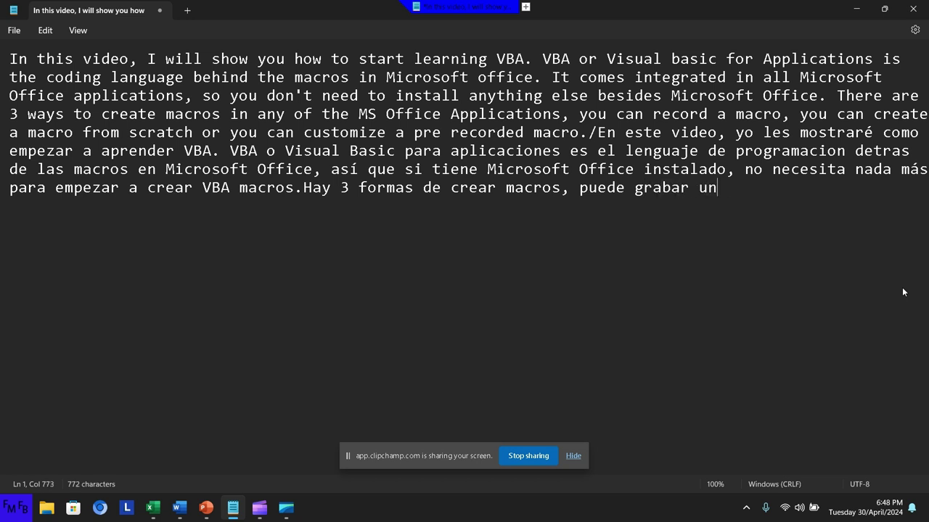
text(a macro)
text(, puede )
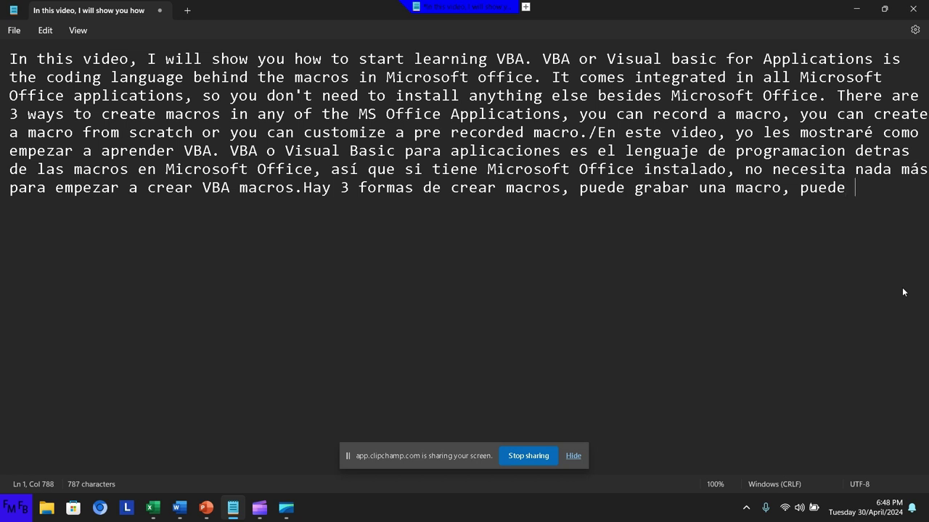
text(crear mac)
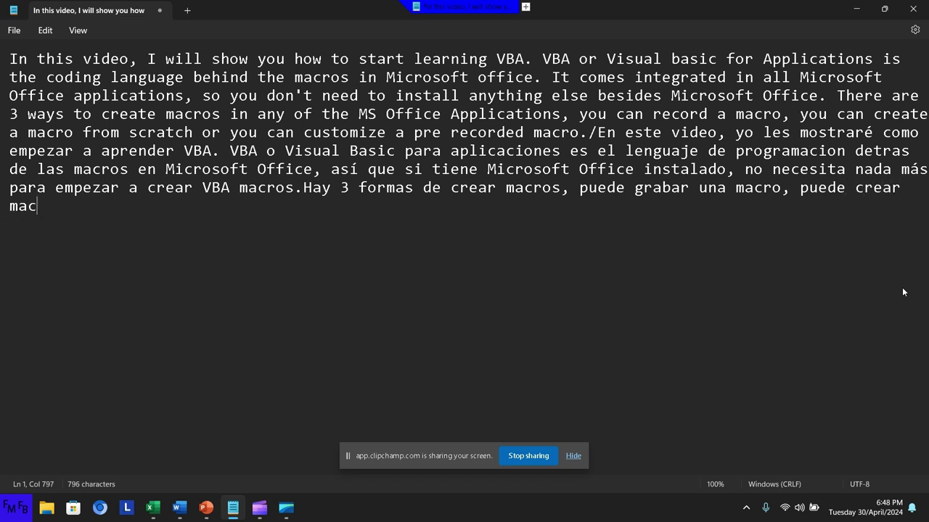
text(ros desde )
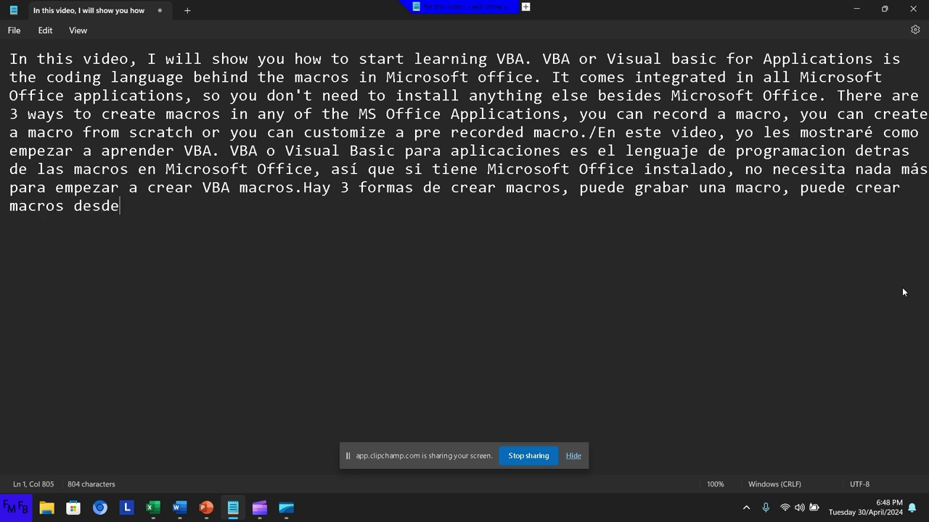
text(cero )
text(o pu)
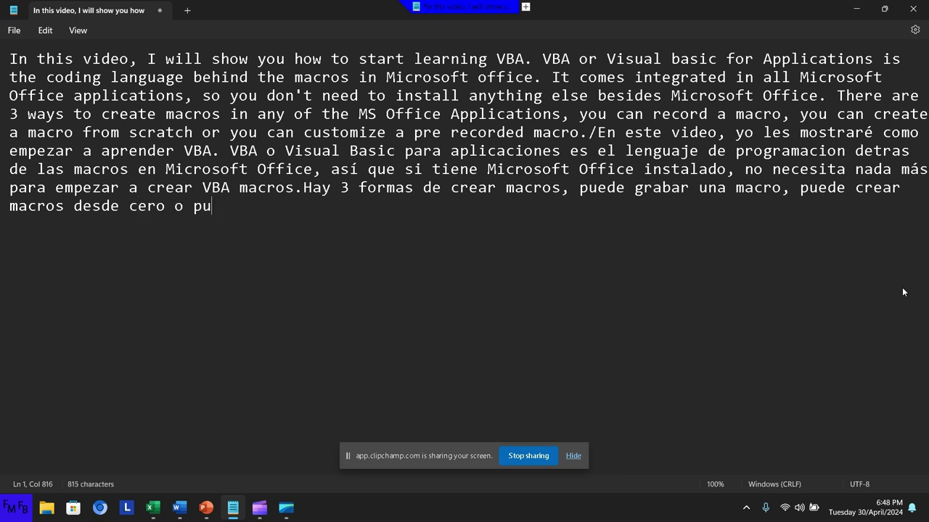
text(ede perso)
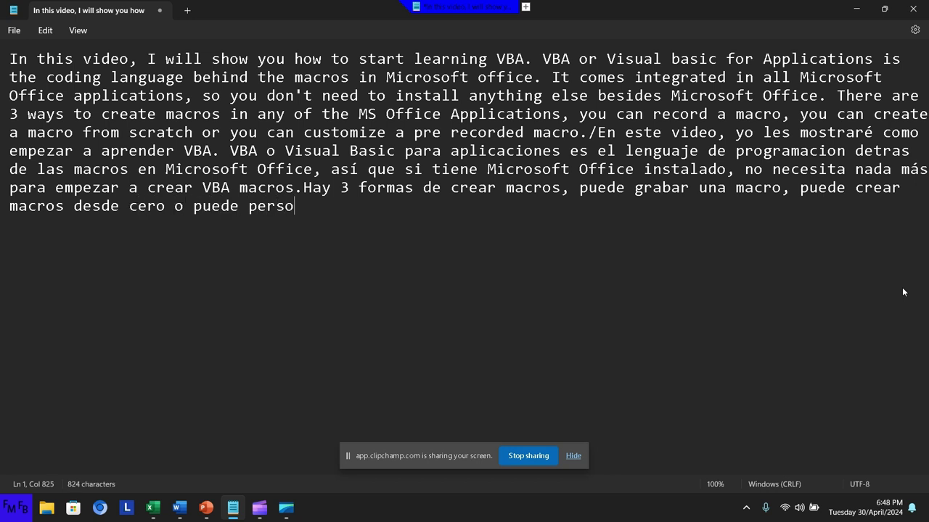
text(nalizar una)
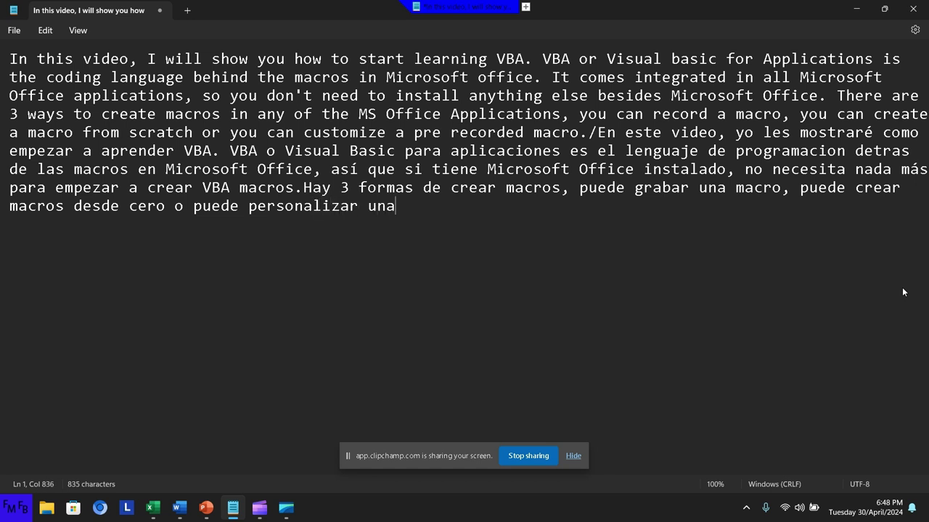
text( macro p)
text(re graba)
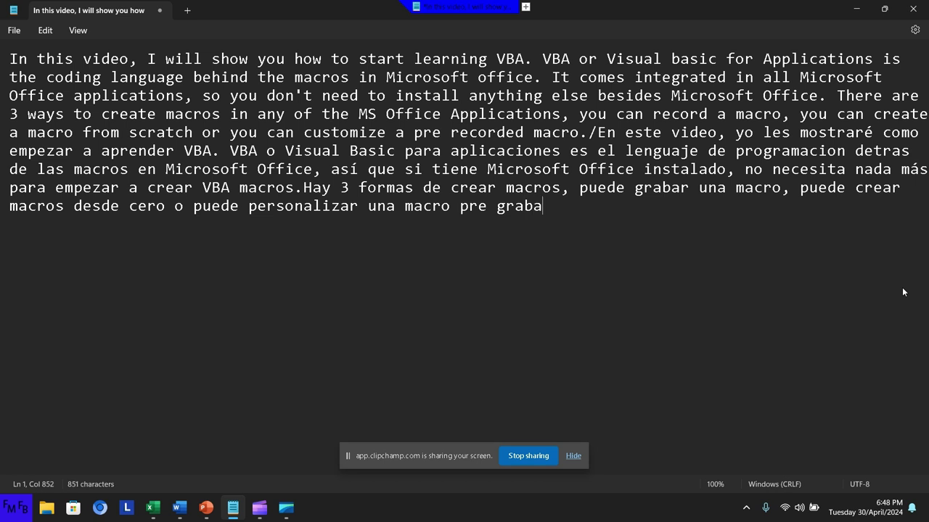
text(da)
Step: On a new line, type 'Now I will show you how to enable the developer tab in'
key(Return)
key(Return)
text(Now I)
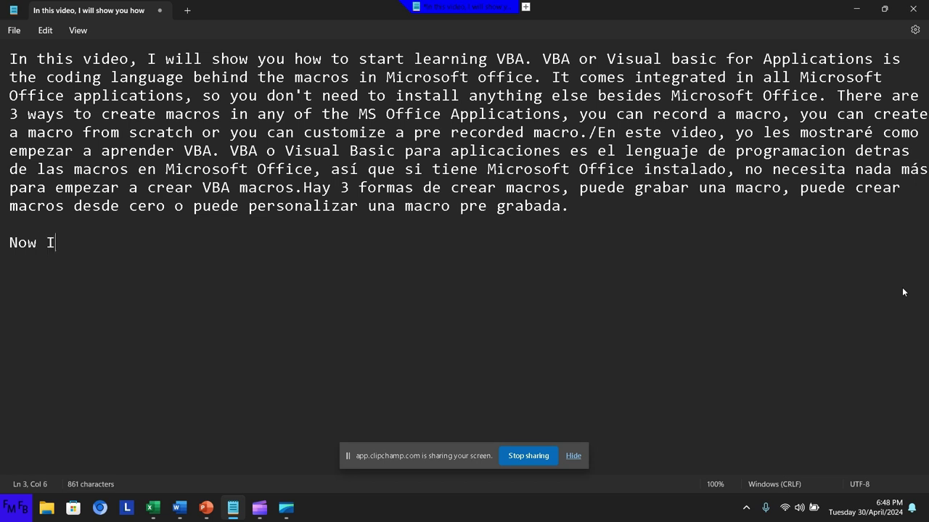
text( will show )
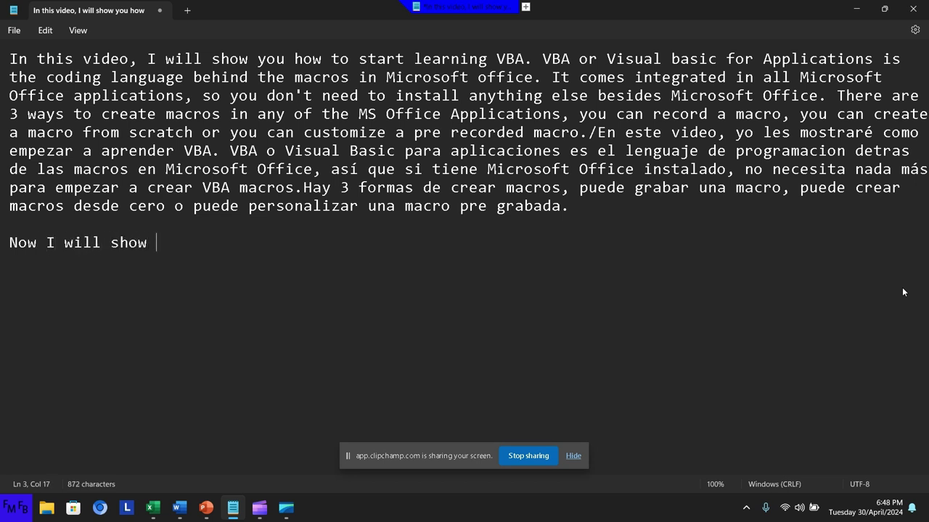
text(you how )
text(to e)
key(BackSpace)
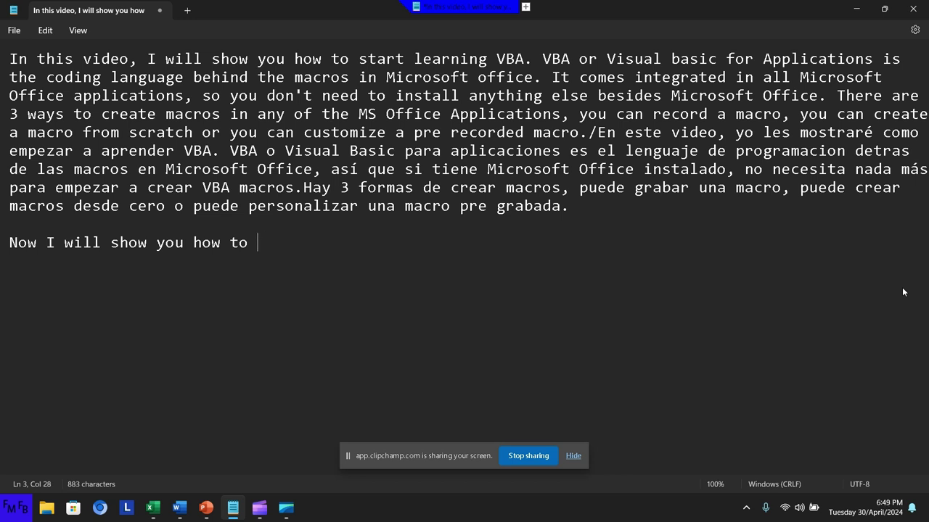
text(enable t)
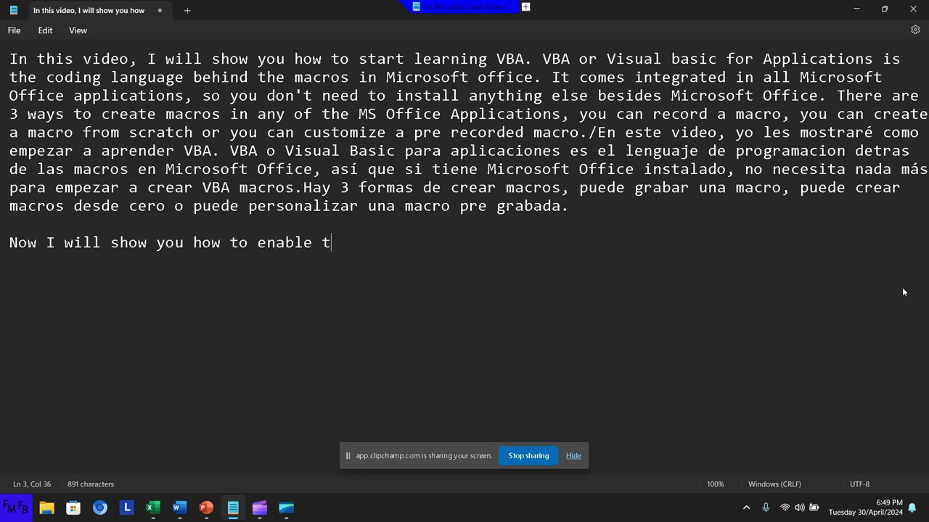
text(he develope)
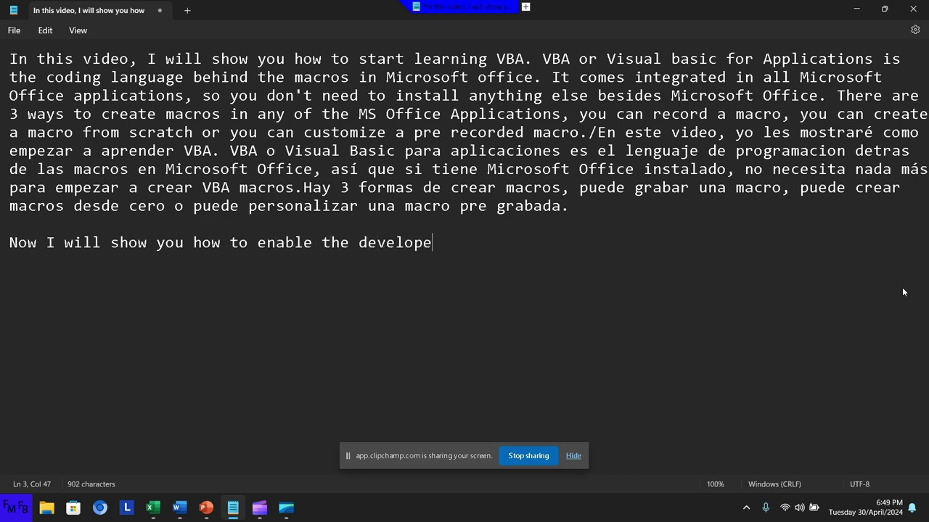
text(r tab i)
text(n a)
key(BackSpace)
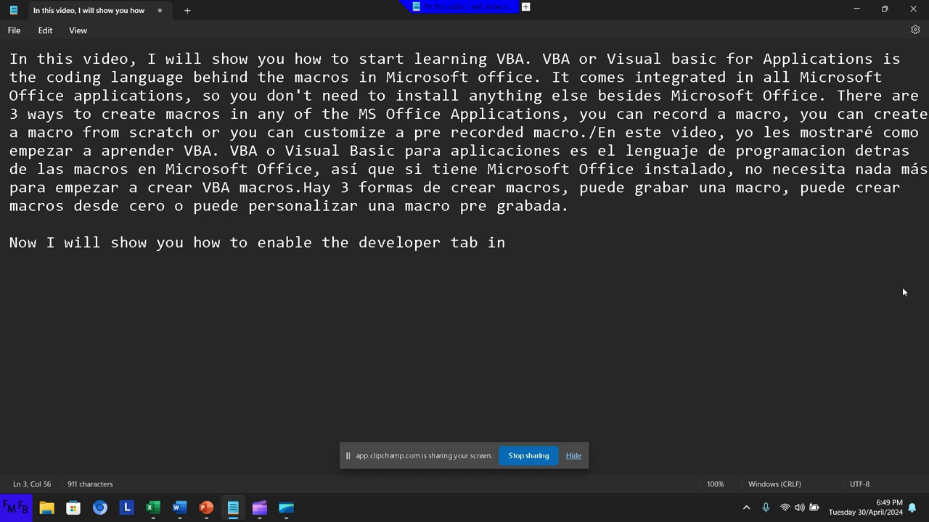
Step: Finish with 'Excel, Word and Powerpoint.' plus its Spanish translation, then select all the text
text(Excel)
text(, Wo)
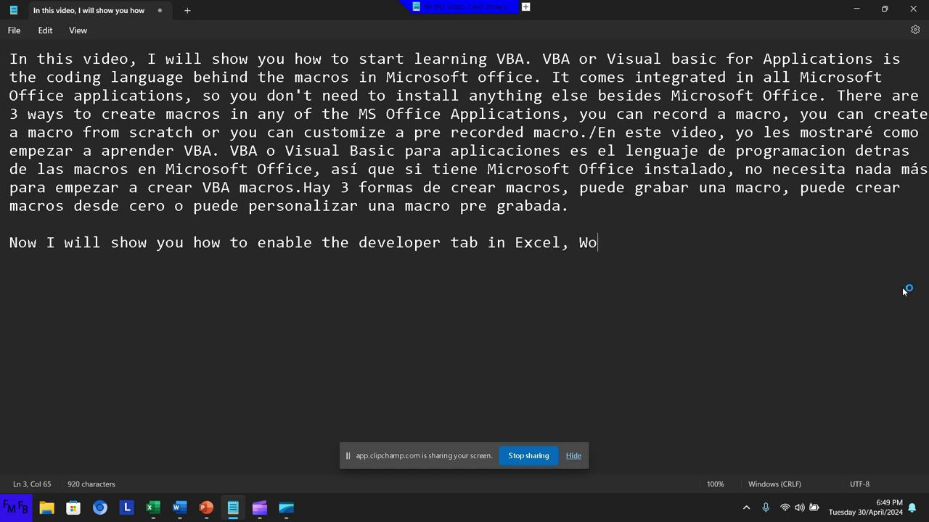
text(rd an)
text(d Power)
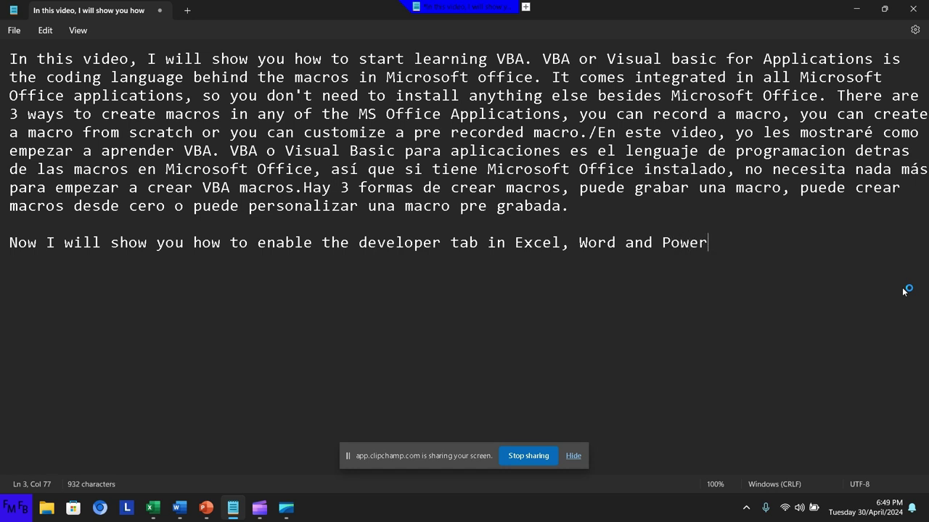
text(point)
text(./)
text(Ahora)
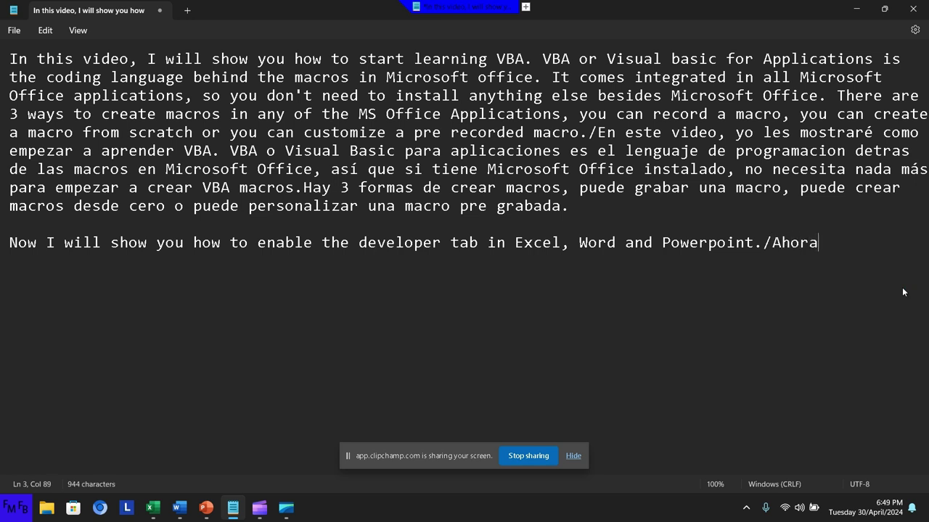
text( les mostrar)
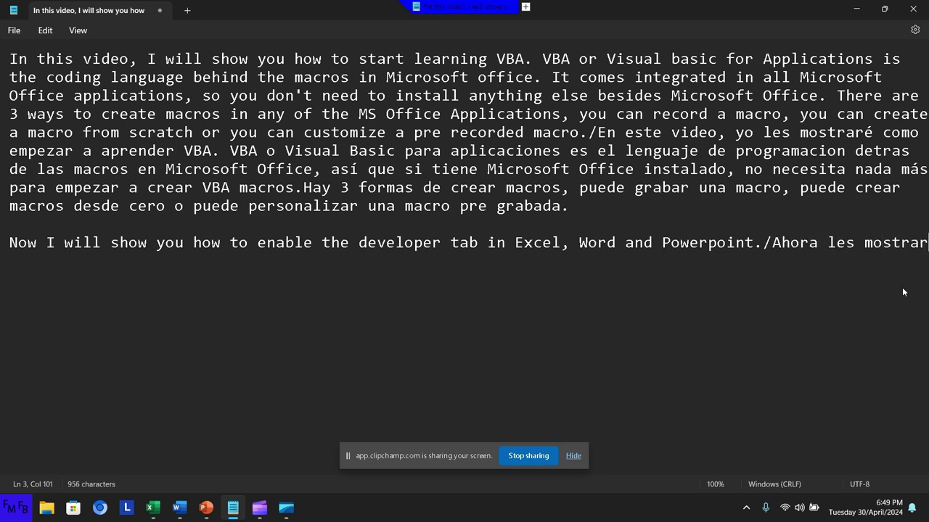
text(é )
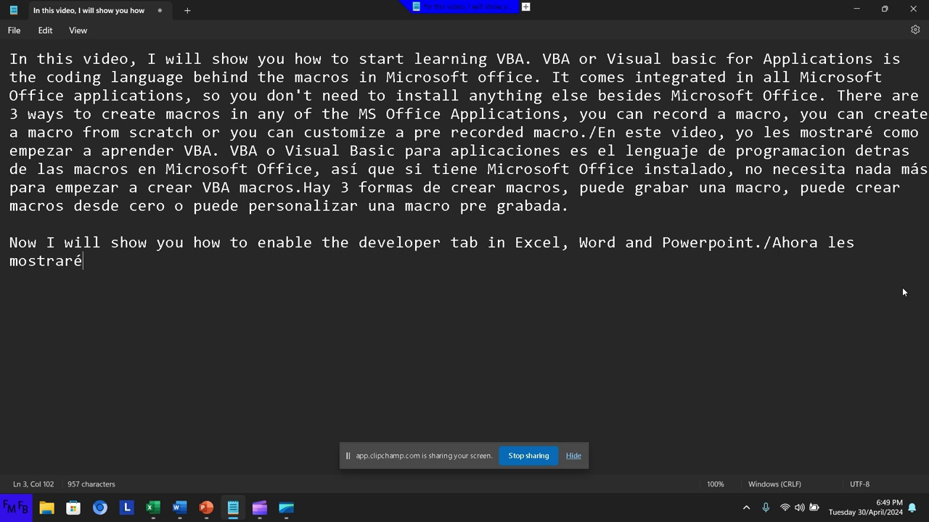
text(como ha)
text(bilitar )
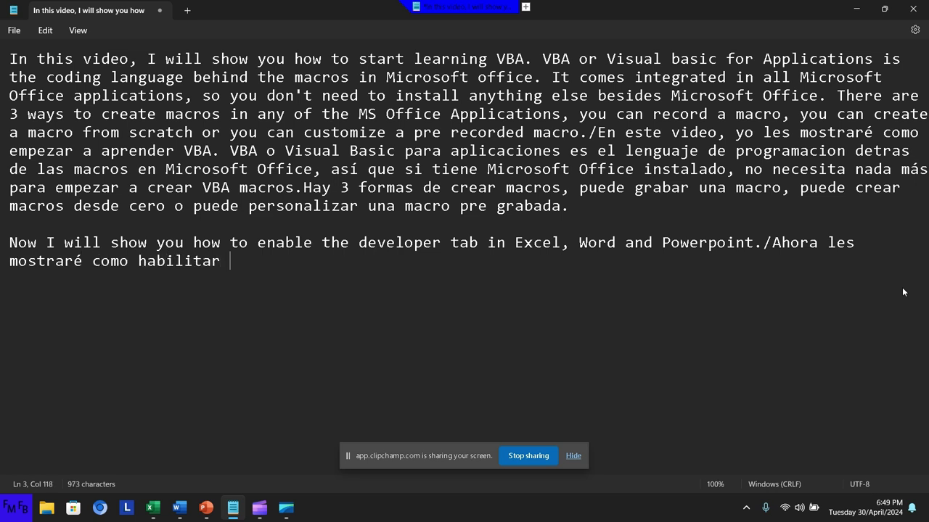
text(la pesta)
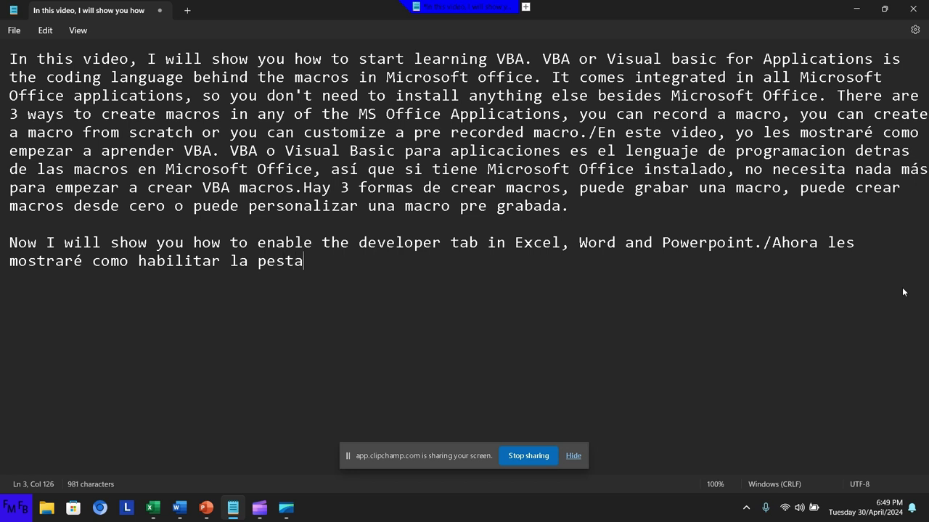
text(ña de d)
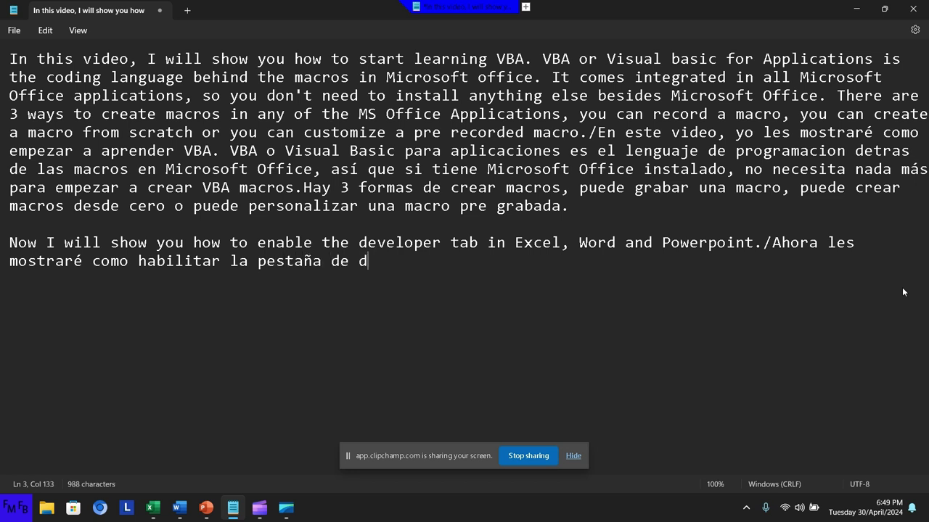
text(esarrol)
text(ladores en )
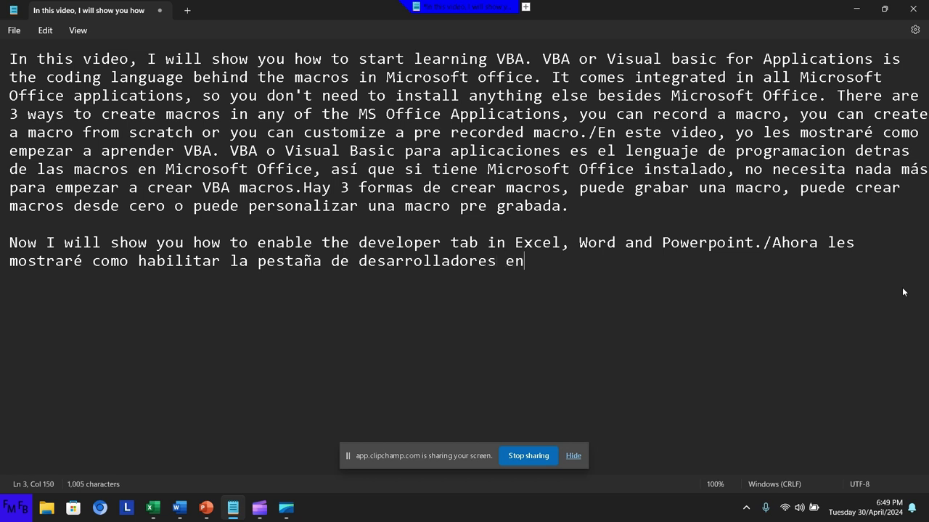
text(word, )
text(Exce)
text(l )
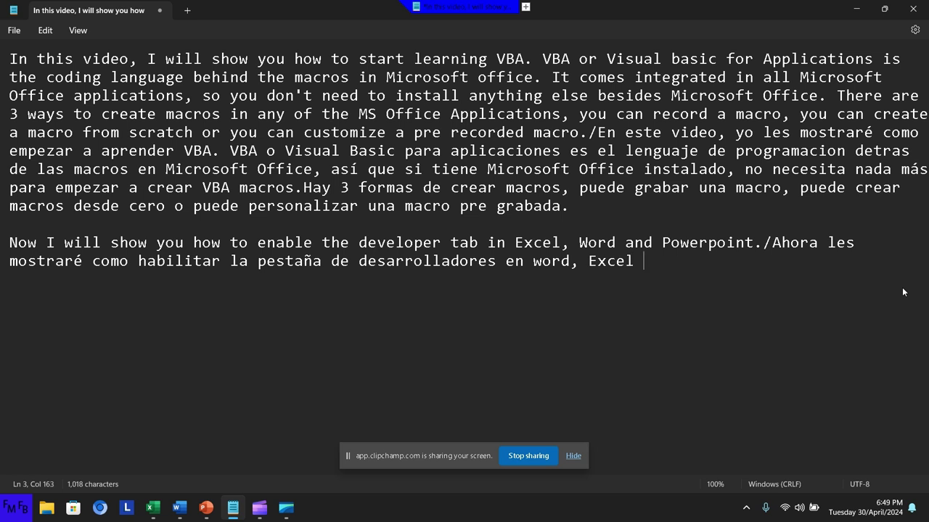
text(y Powe)
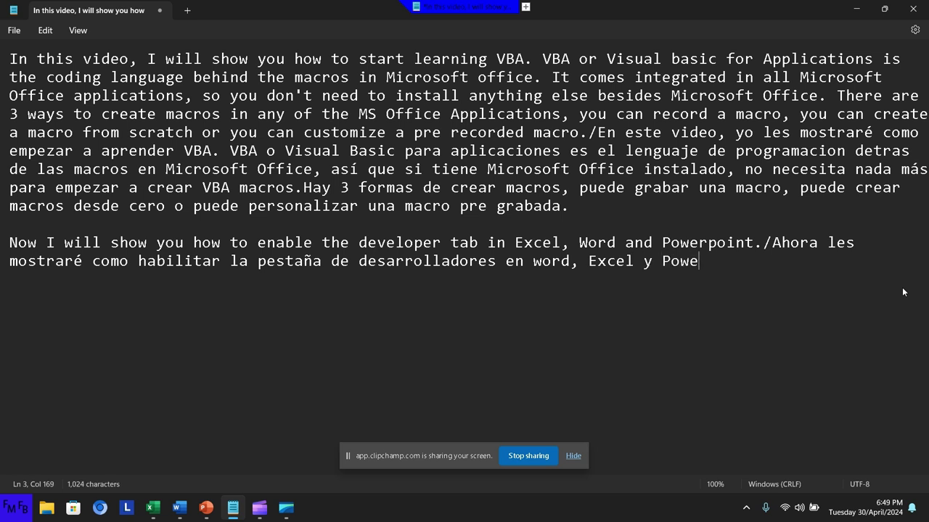
text(rpoint)
text(.)
key(ctrl+a)
Step: Clear the note, then tick Developer in Excel's Customize Ribbon options
key(ctrl+x)
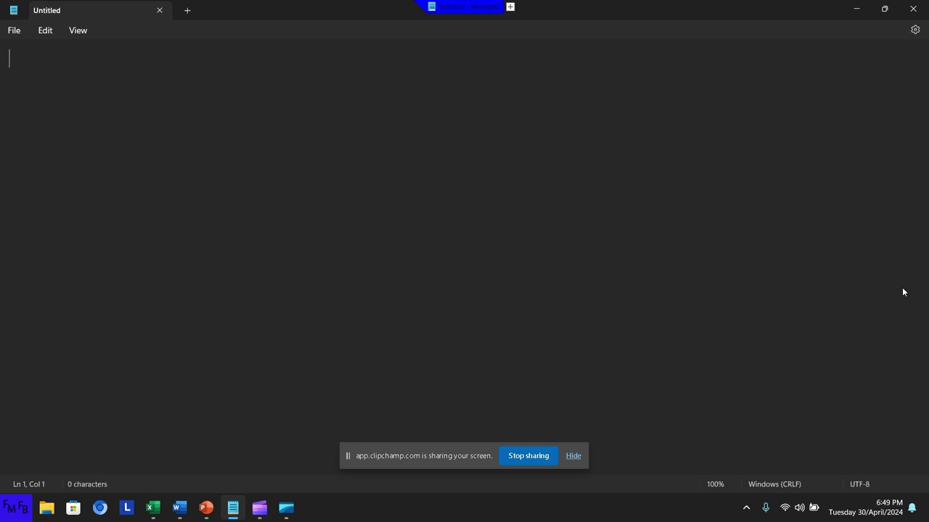
key(alt+Tab)
key(alt+Tab)
key(alt+Tab)
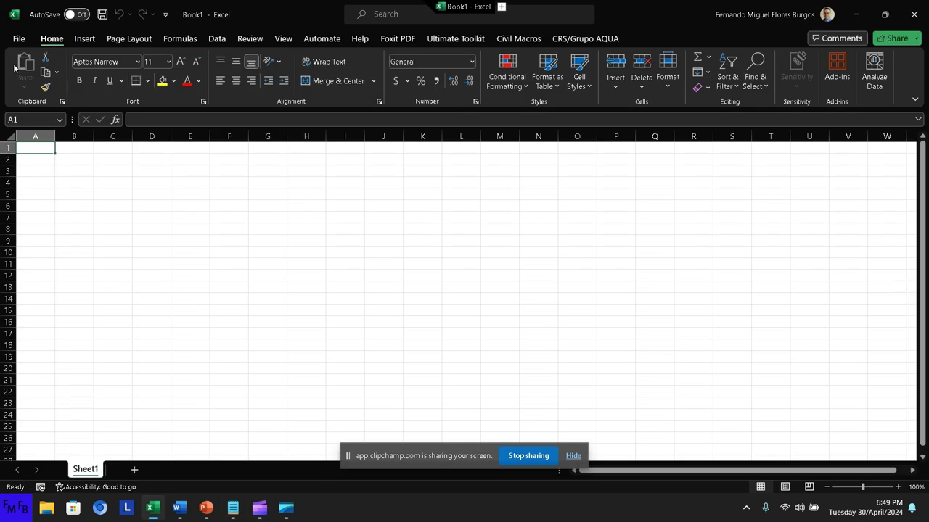
click(18, 38)
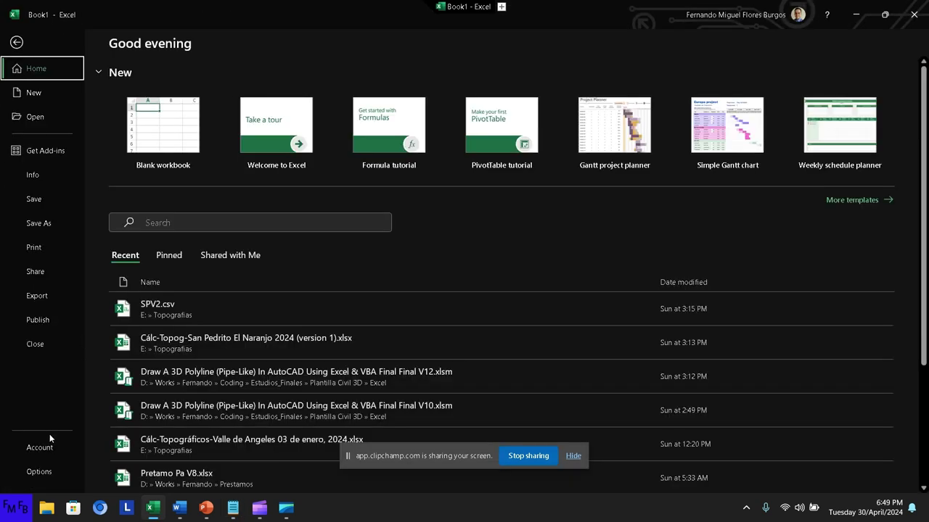
click(42, 472)
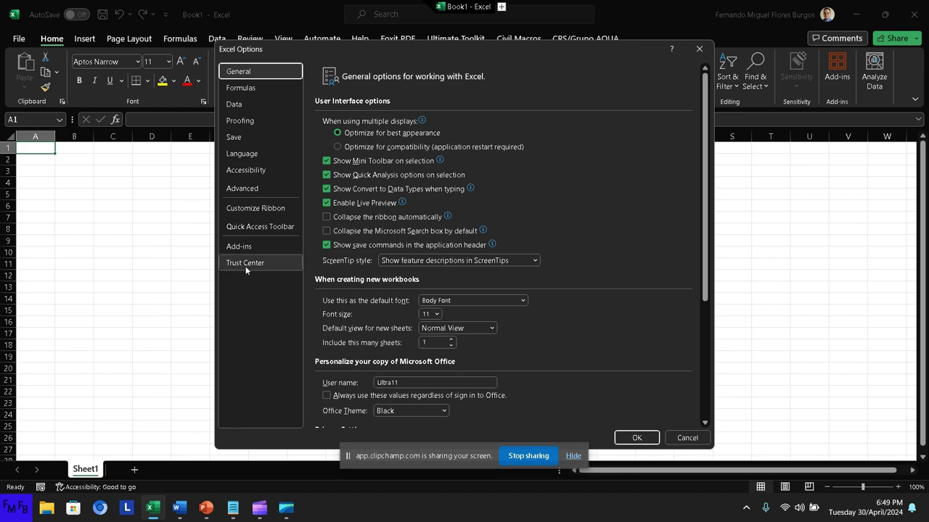
click(285, 211)
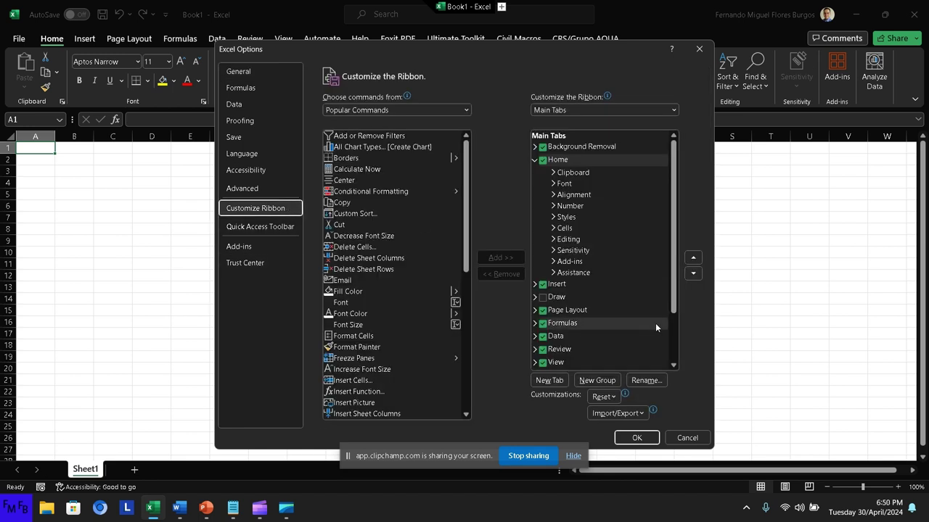
drag(674, 309, 672, 357)
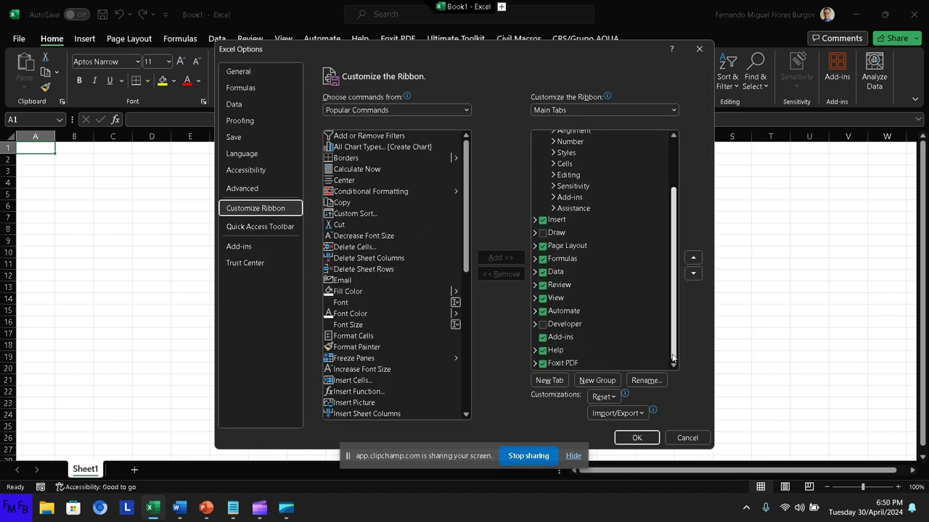
click(544, 324)
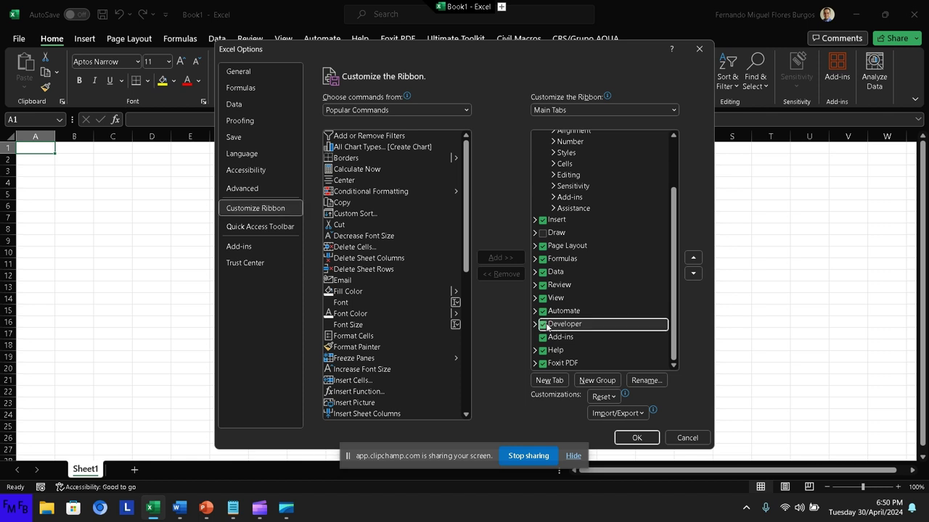
Step: Apply the ribbon change and launch Excel's Visual Basic editor from the Developer tab
click(626, 436)
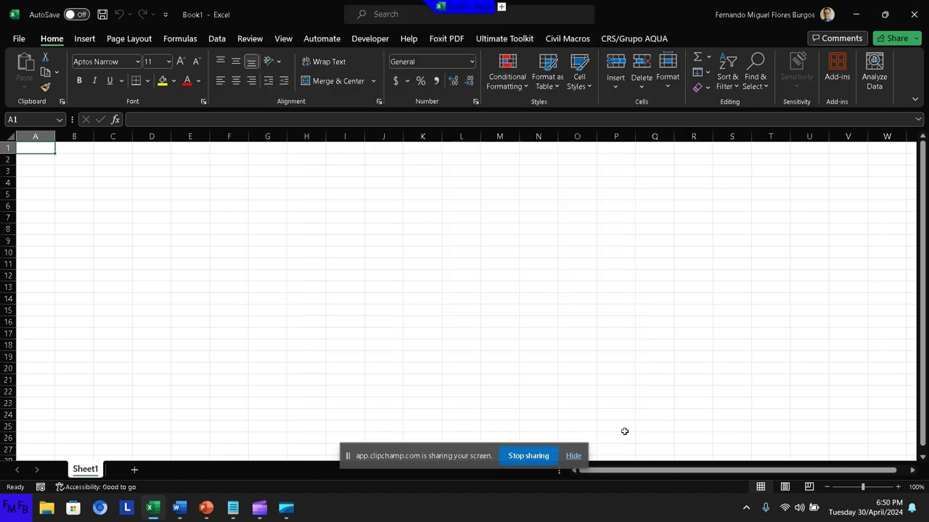
click(361, 43)
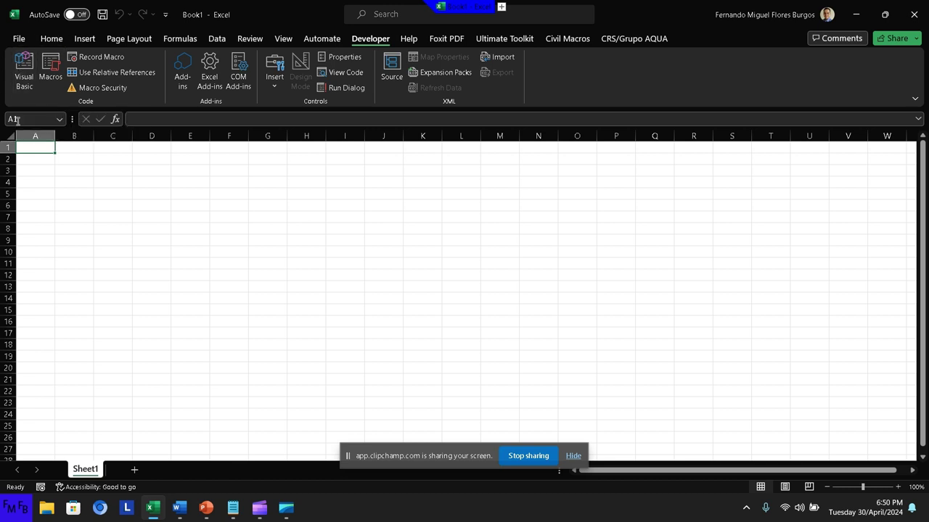
click(25, 76)
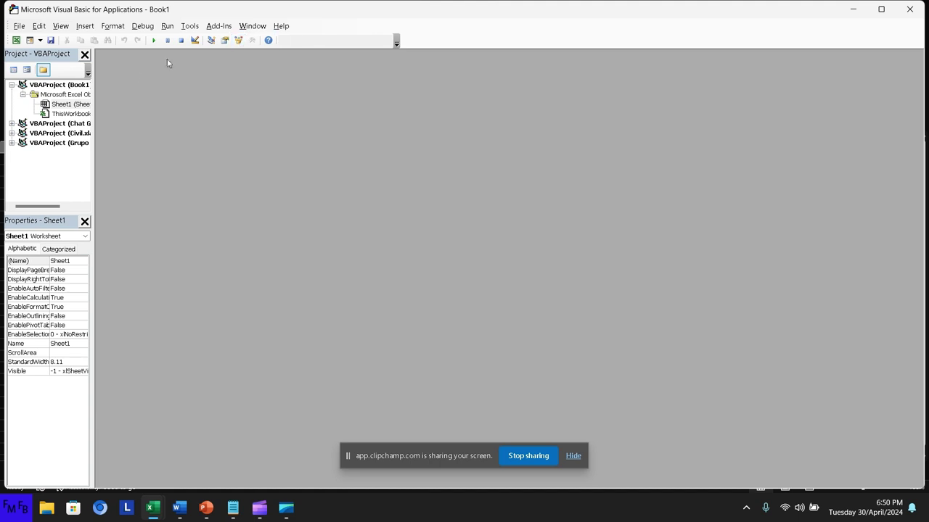
Step: Insert Module1 with the comment 'Here you can start creating macros', then switch to Word
click(83, 26)
click(100, 65)
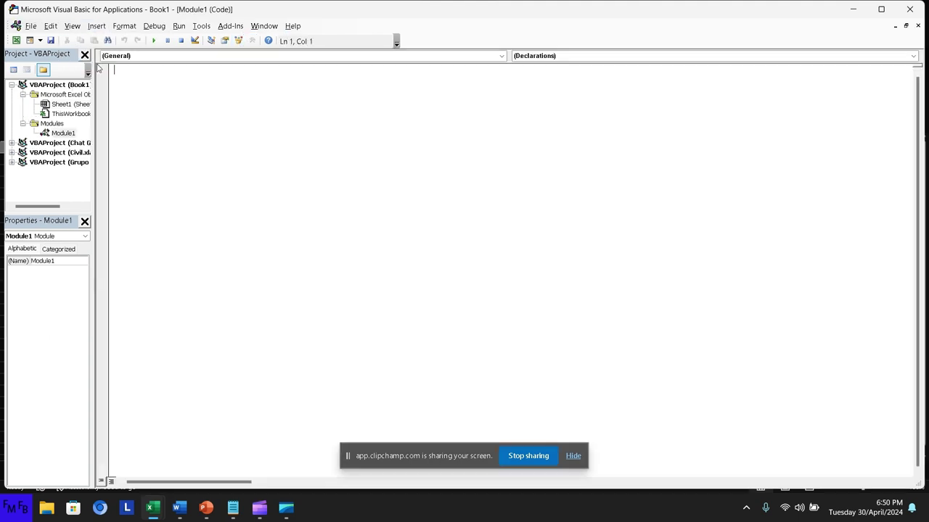
text(')
text(Hre)
key(BackSpace)
text(e )
text(you ca)
text(n start )
text(creating macr)
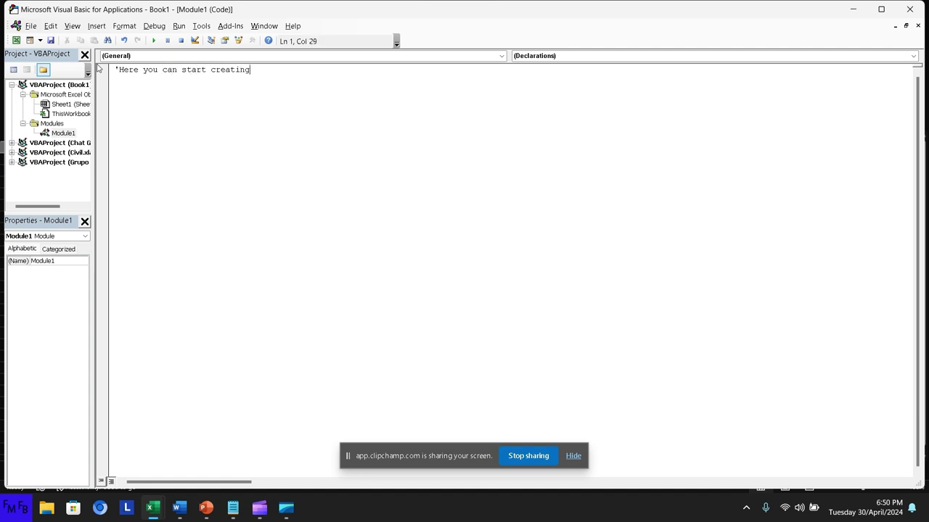
text(os)
key(alt+Tab)
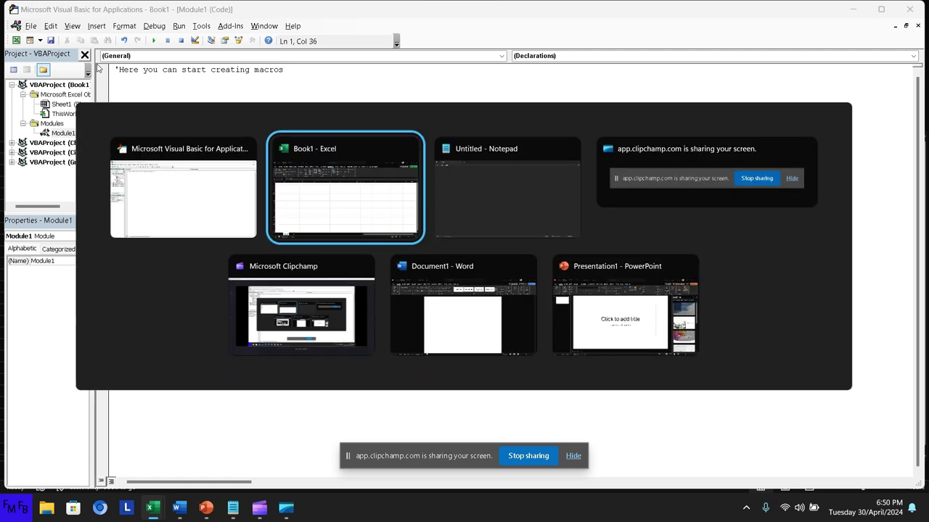
key(Tab)
key(Tab)
key(Tab)
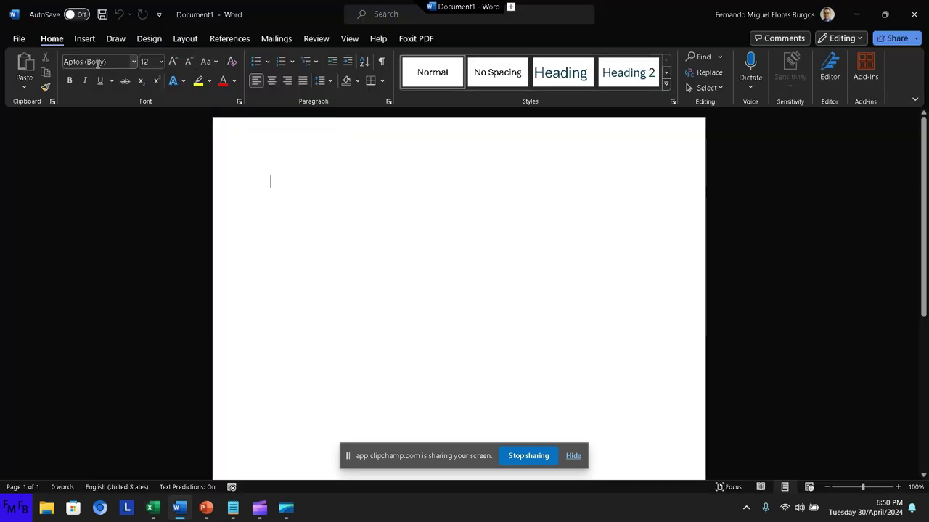
Step: Enable the Developer tab in Word through Options > Customize Ribbon
click(20, 39)
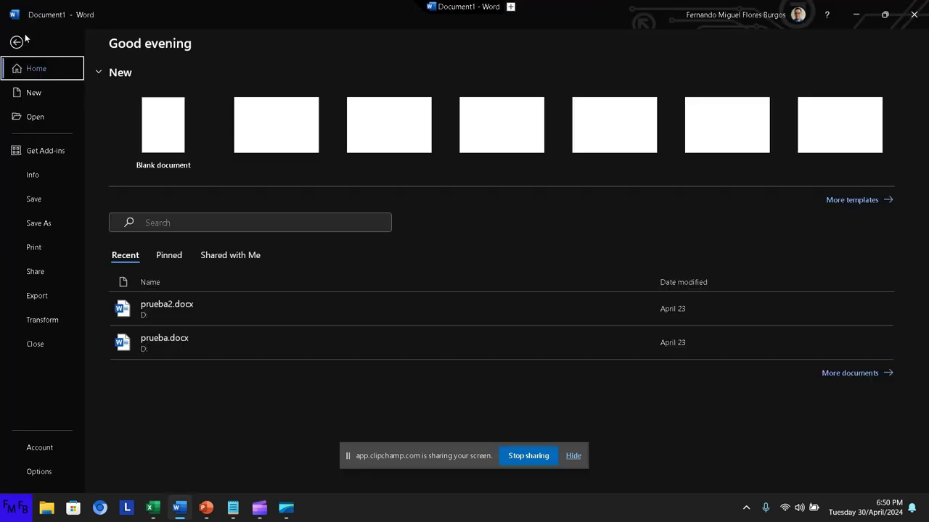
click(46, 475)
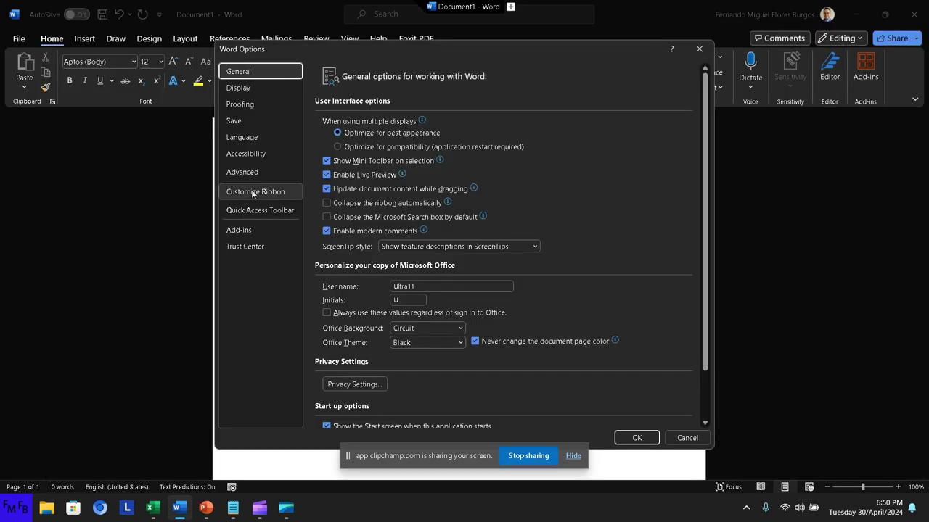
click(253, 192)
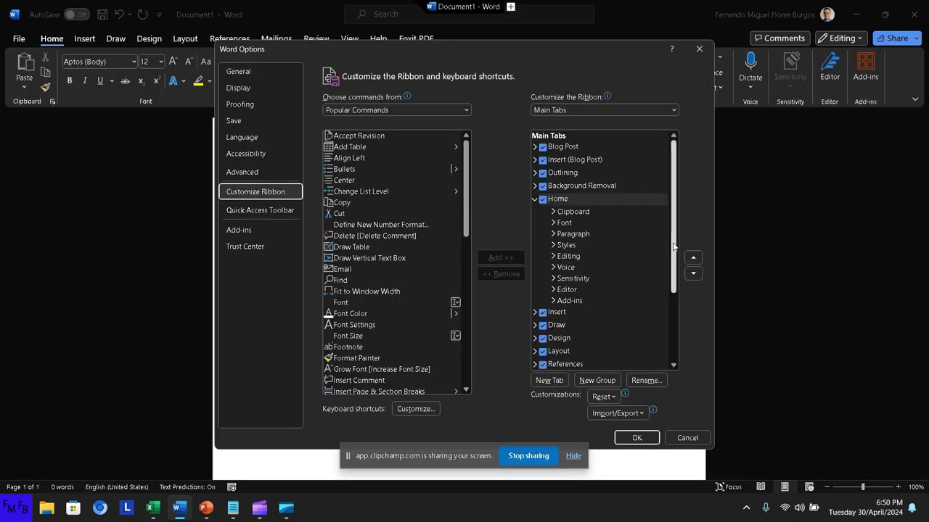
scroll(664, 330, down, 3)
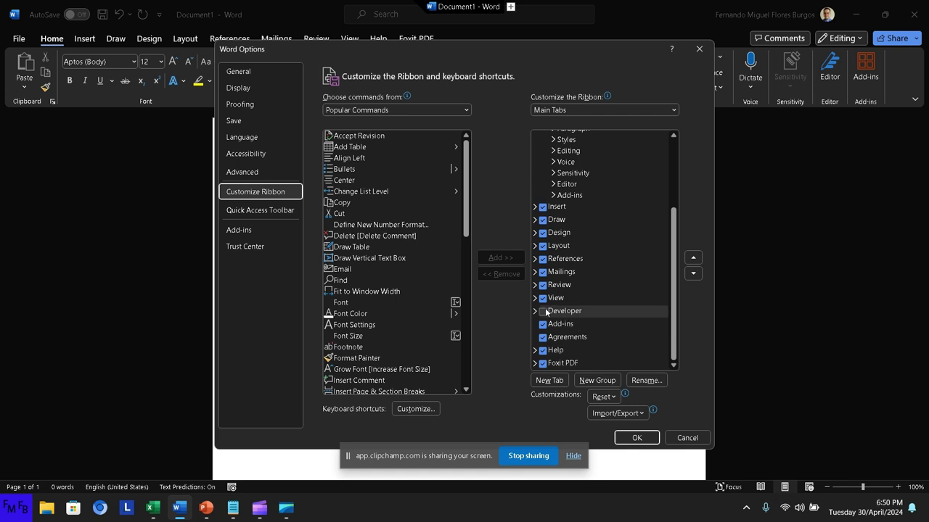
click(543, 311)
click(634, 437)
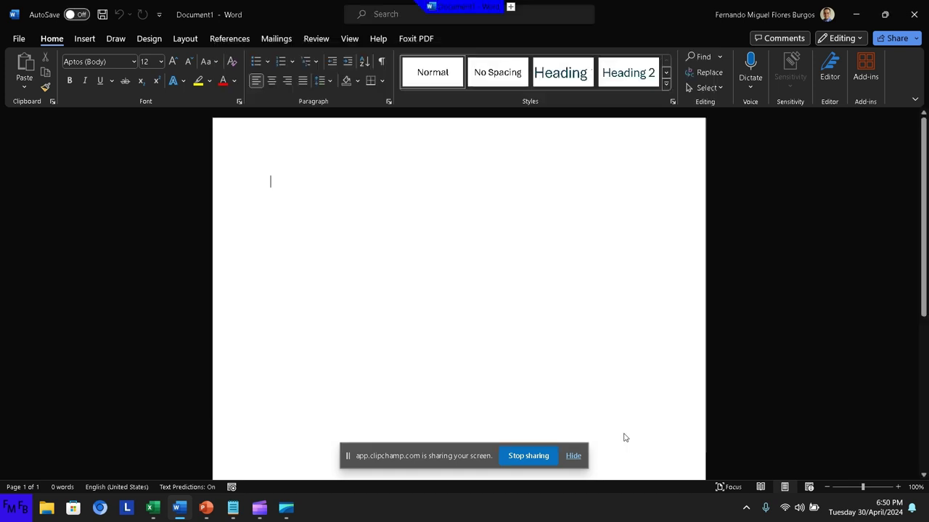
Step: Open and close Word's Visual Basic editor from the Developer tab, then bring up the window switcher
click(390, 39)
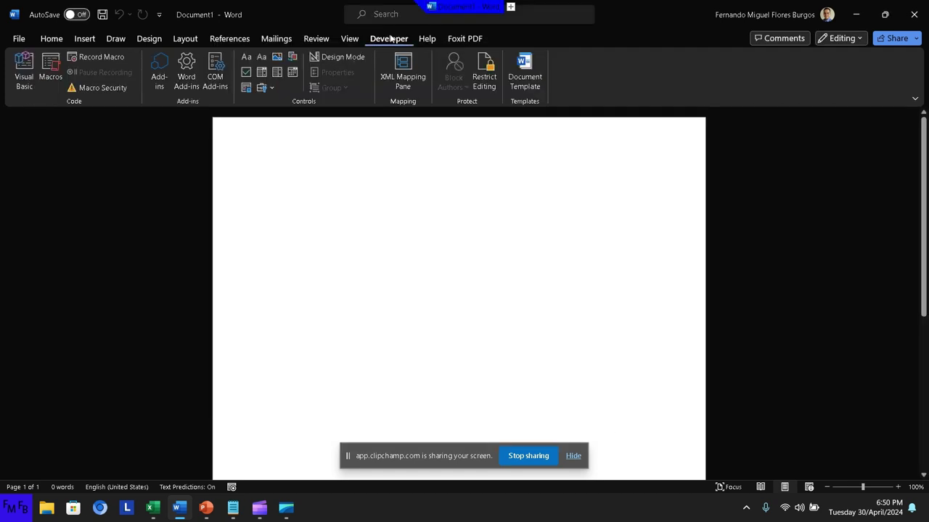
click(26, 64)
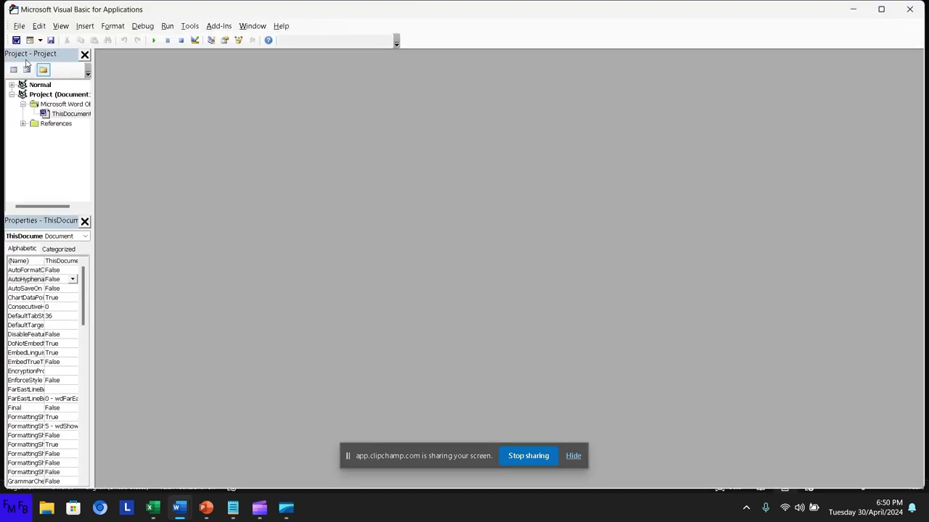
click(917, 9)
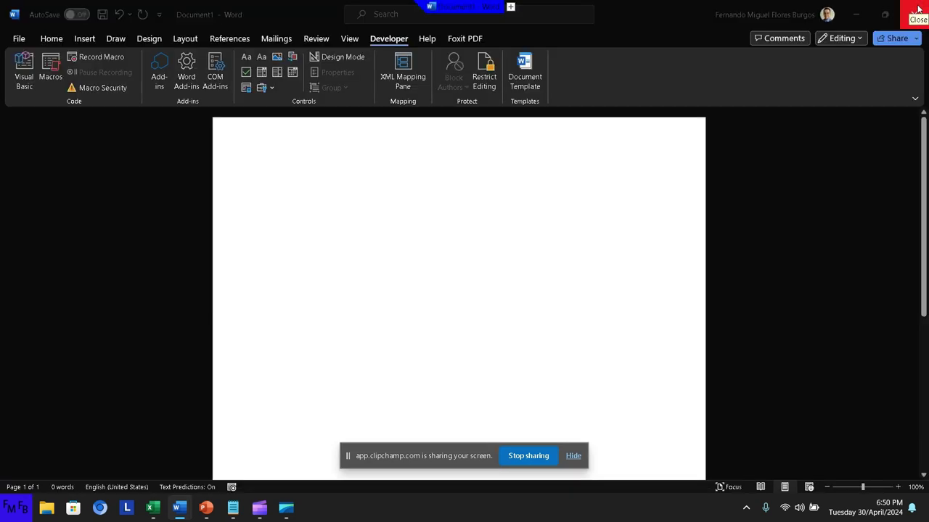
key(alt+Tab)
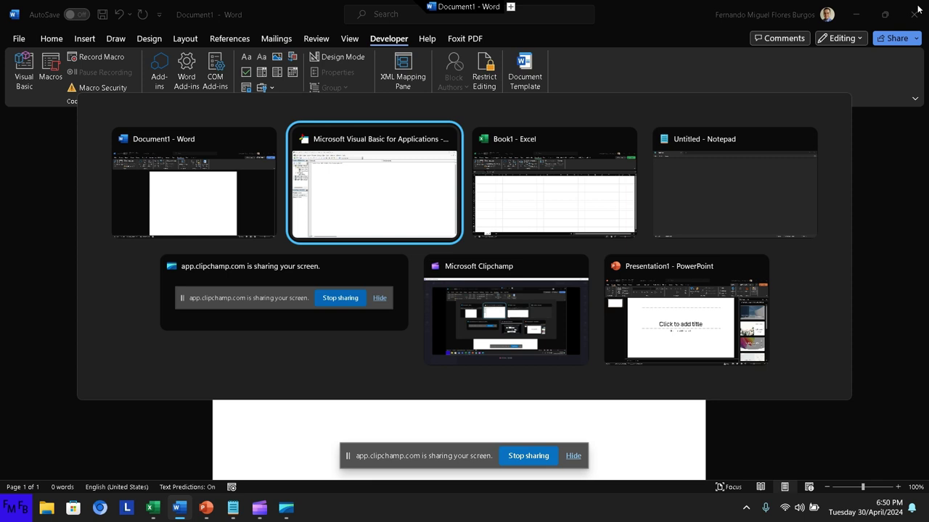
Step: In PowerPoint Options, enable the Developer tab on the ribbon under Customize Ribbon
key(Tab)
key(Tab)
key(Tab)
key(Tab)
key(Tab)
key(Tab)
key(Tab)
key(Tab)
key(Tab)
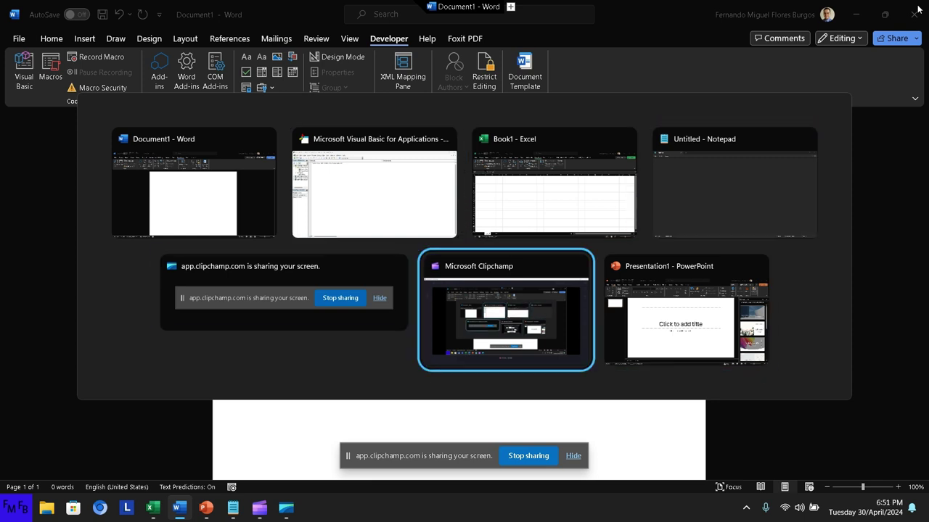
key(Tab)
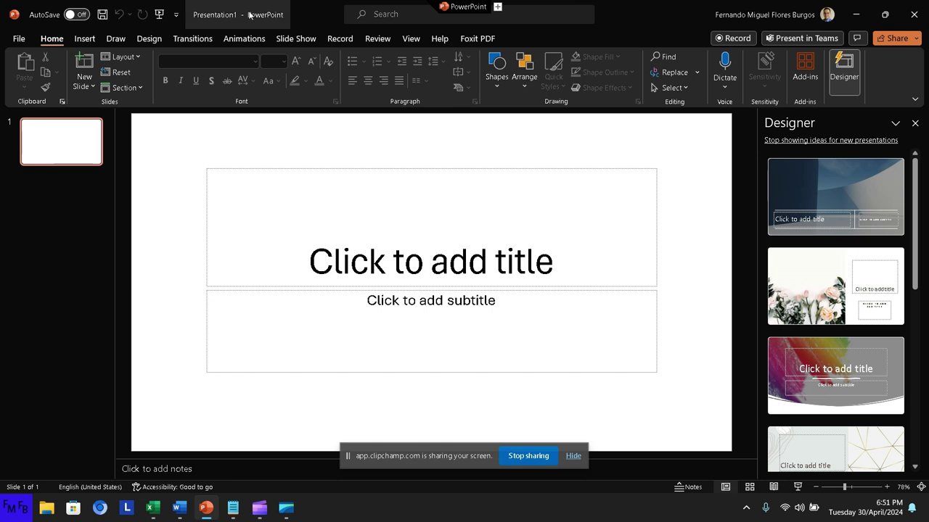
click(21, 40)
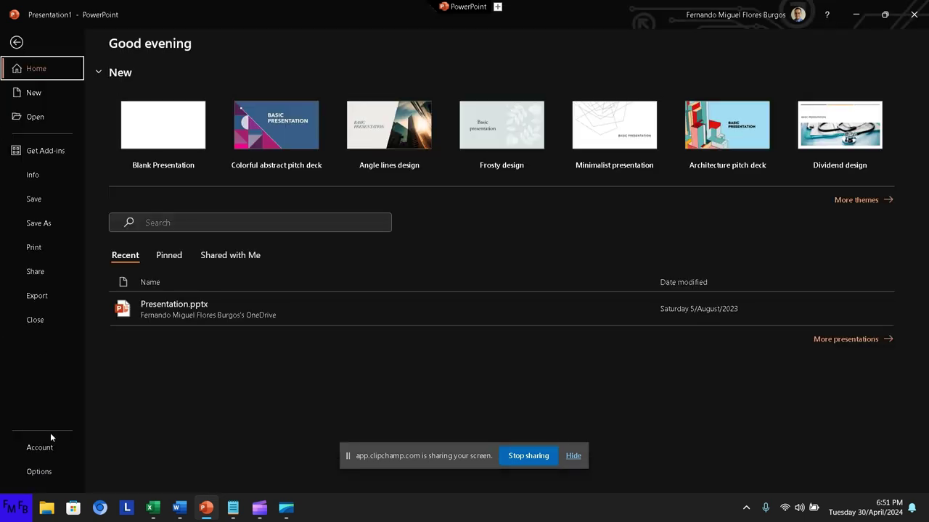
click(44, 476)
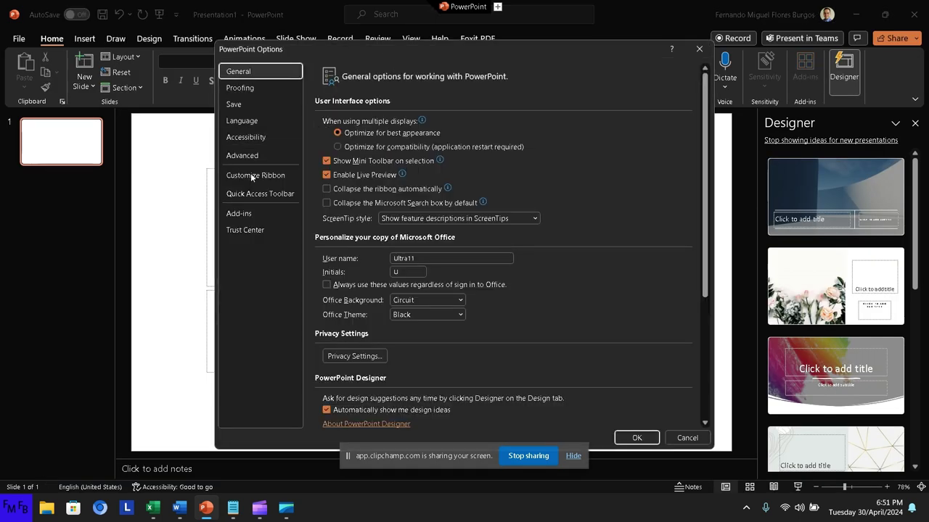
click(250, 177)
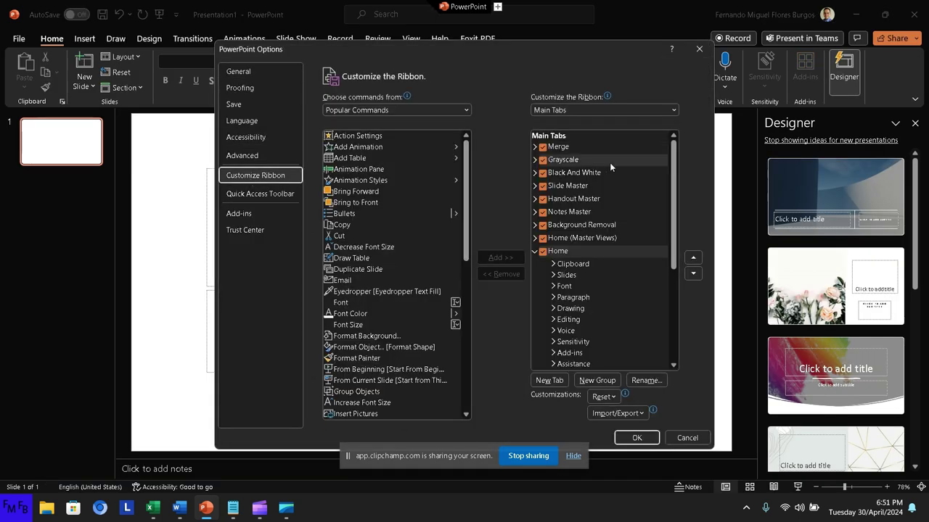
drag(671, 199, 686, 293)
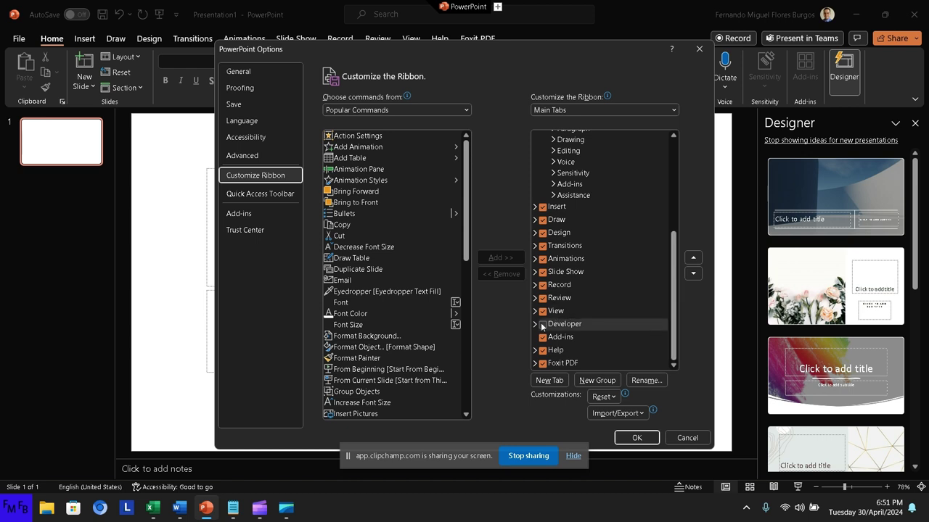
click(543, 325)
click(634, 438)
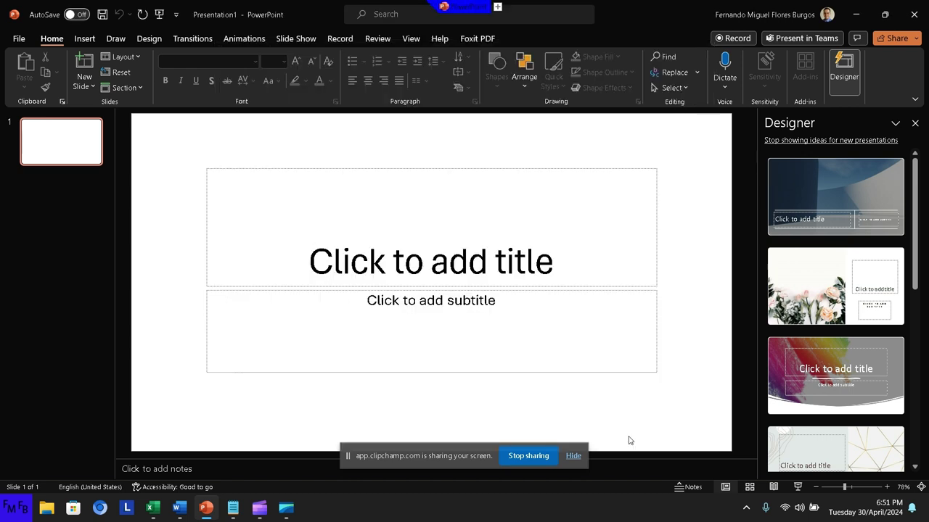
Step: Open and close the Visual Basic editor from the Developer tab, then return to Notepad
click(446, 39)
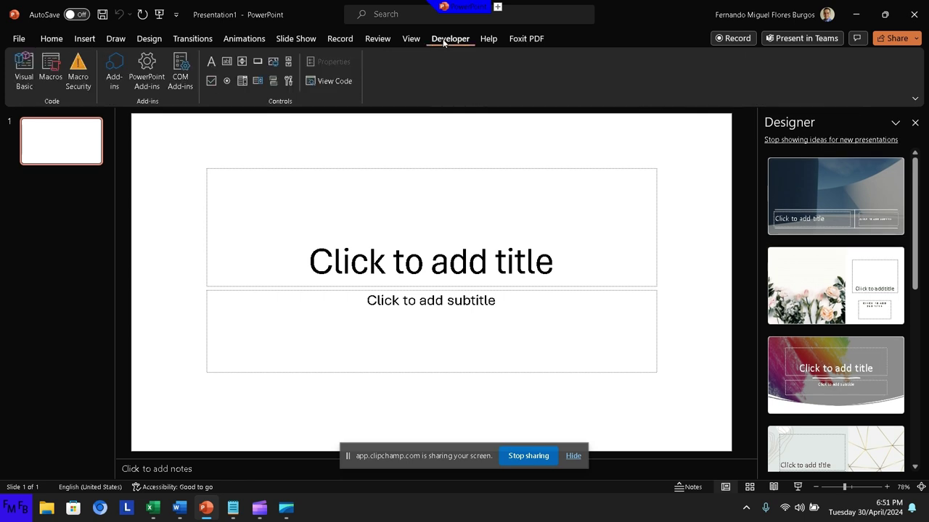
click(23, 71)
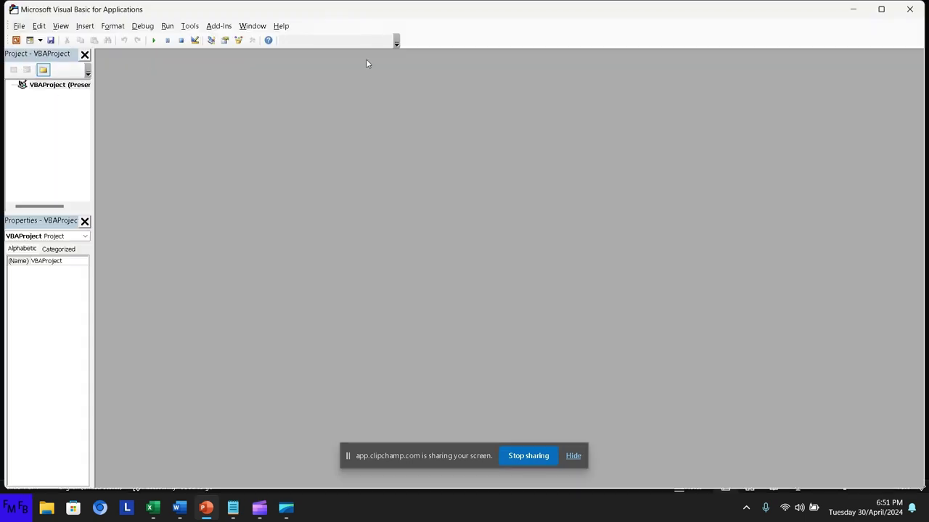
click(912, 10)
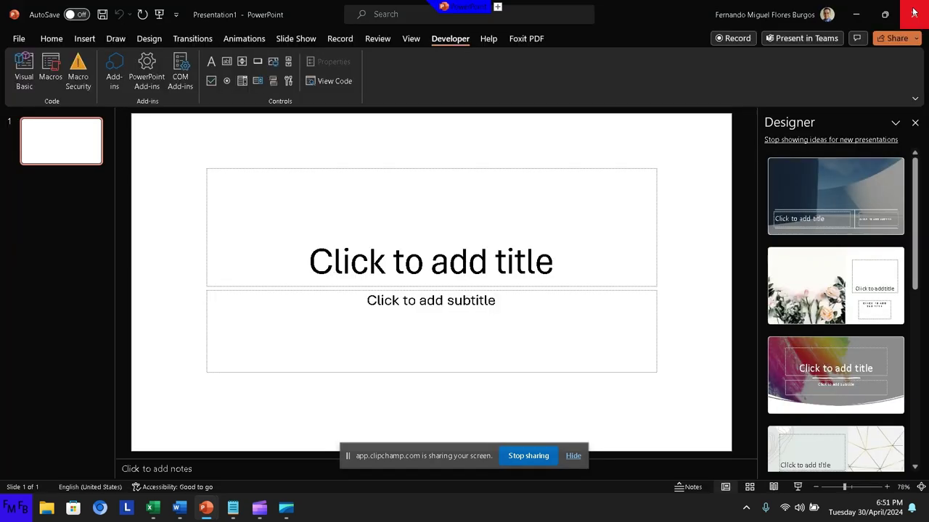
key(alt+Tab)
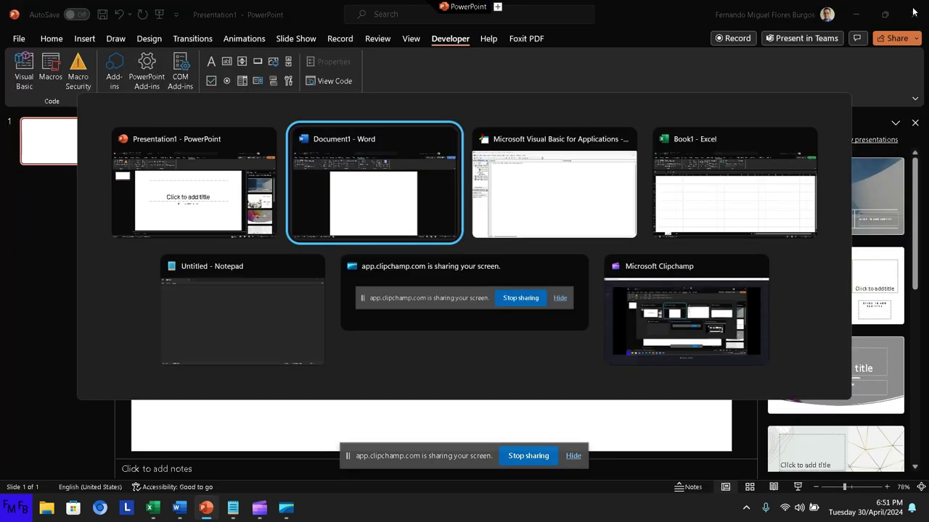
key(Tab)
key(Tab)
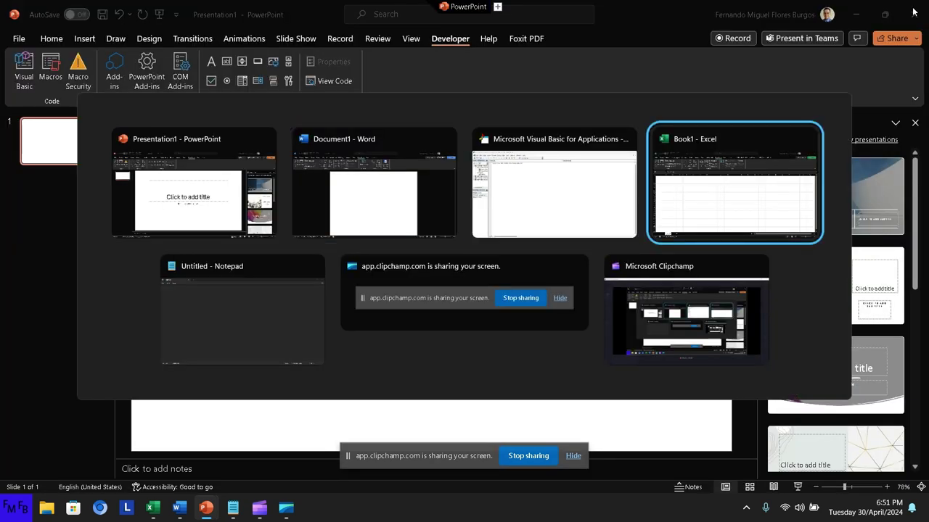
key(Tab)
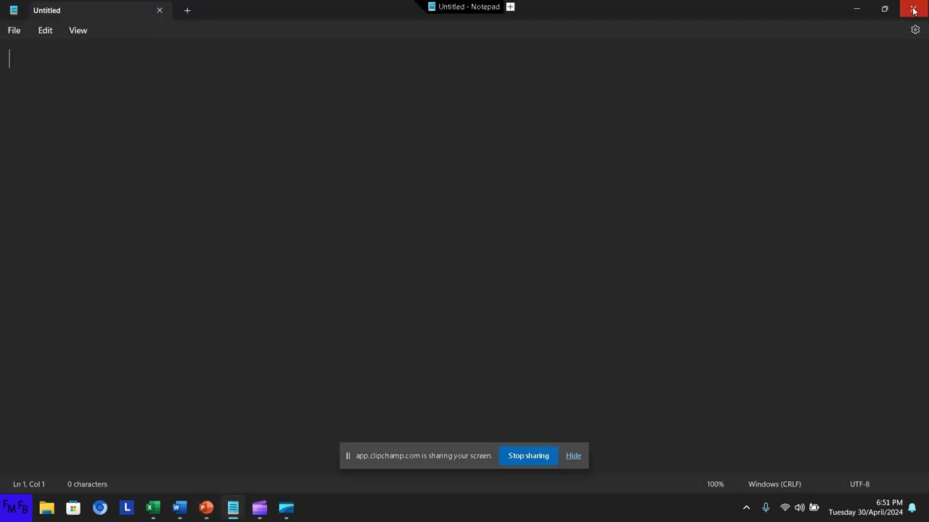
Step: Type the English sentence ending 'any of the applications you wish to control.', then '/Usted puede'
text(You)
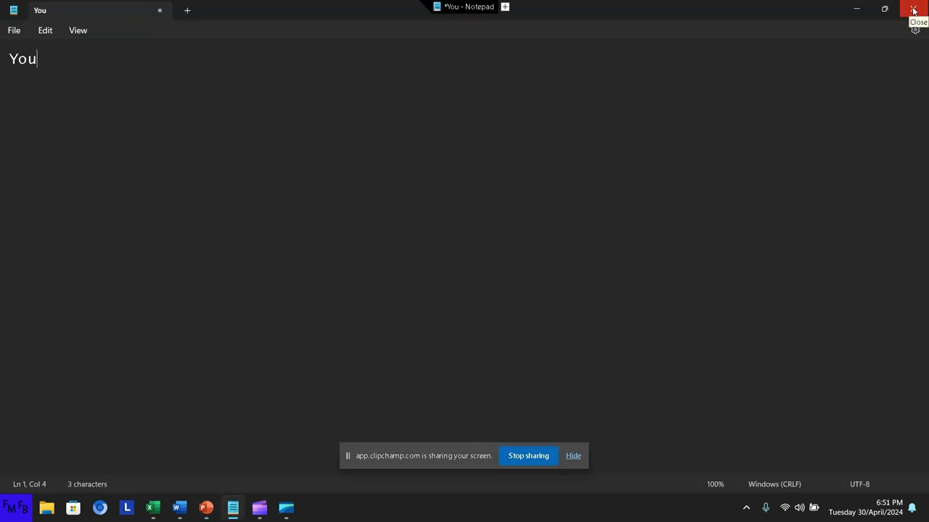
text(ar)
key(BackSpace)
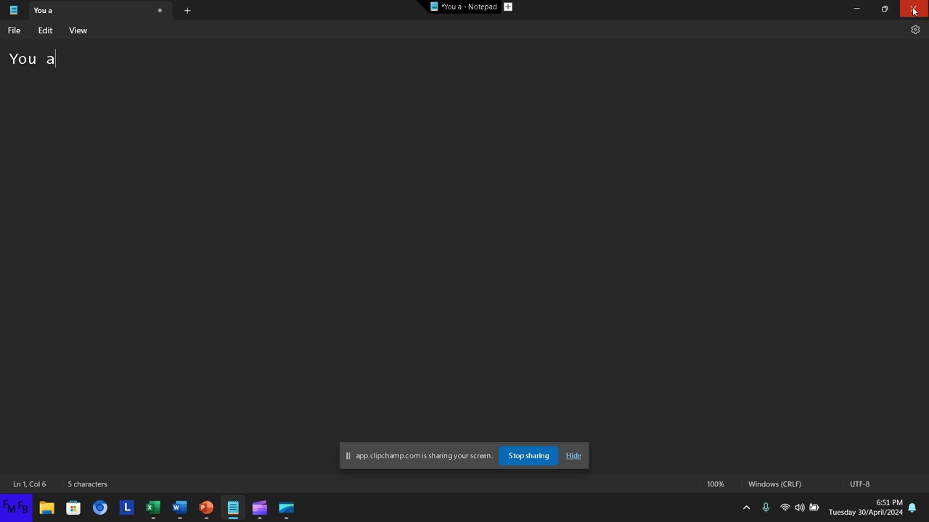
key(BackSpace)
text(can co)
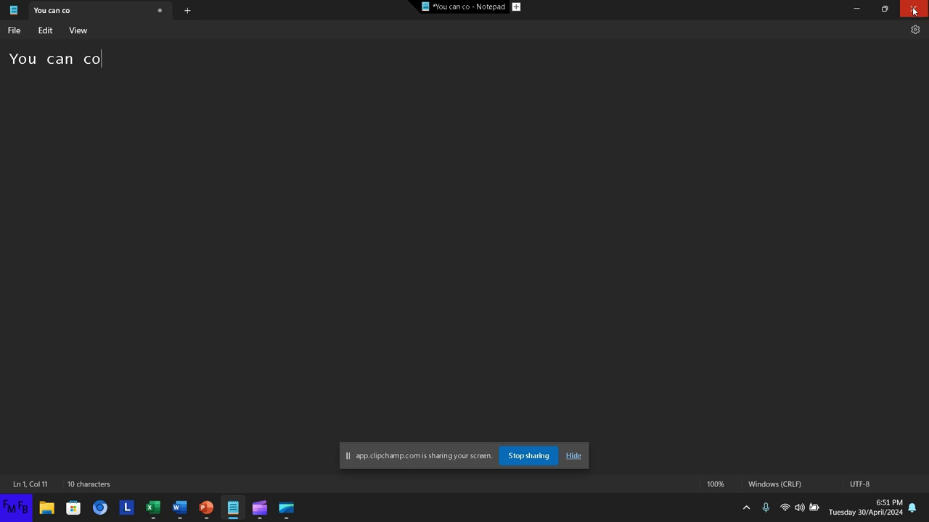
text(ntrol an)
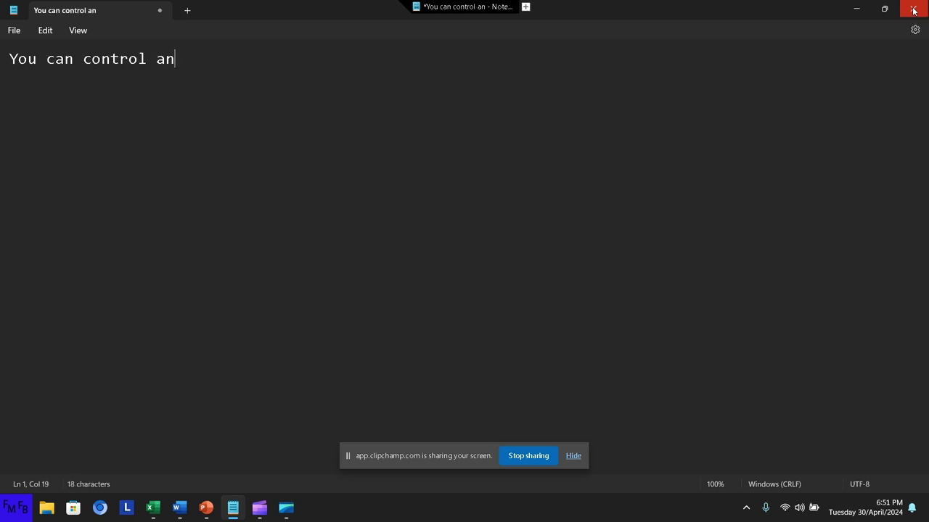
text(y off th)
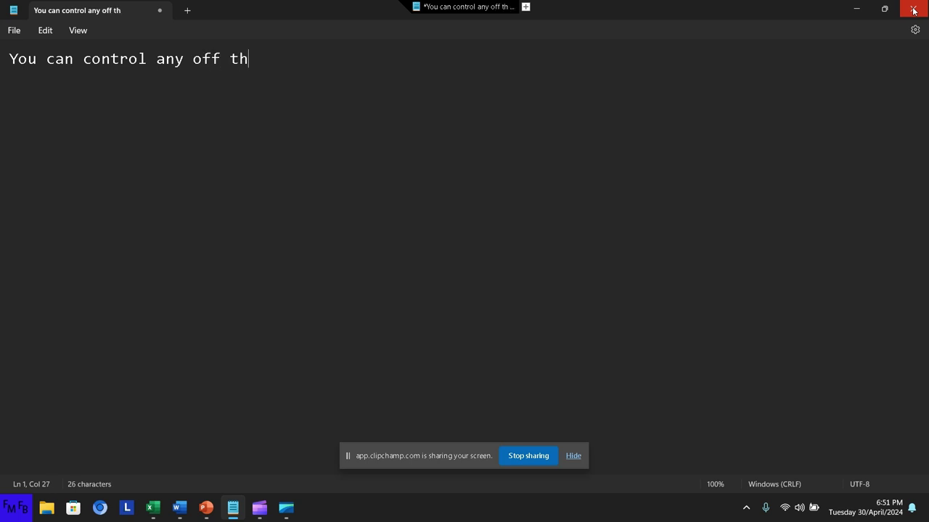
text(e Mi)
text(crosoft )
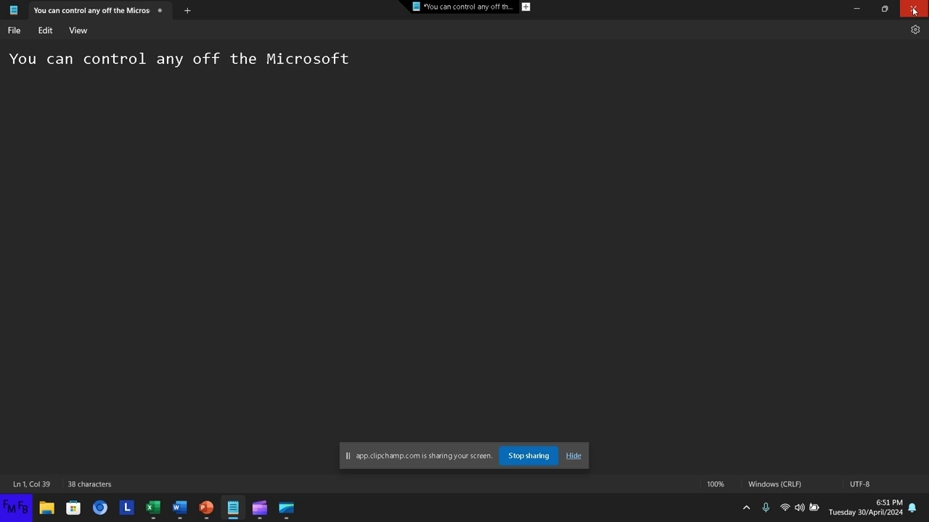
text(Office ap)
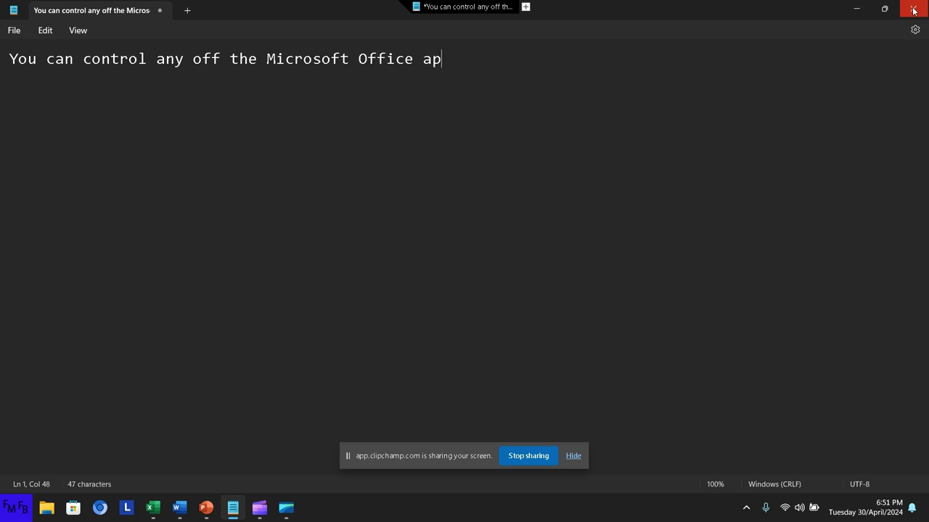
text(plicatio)
text(ns from any )
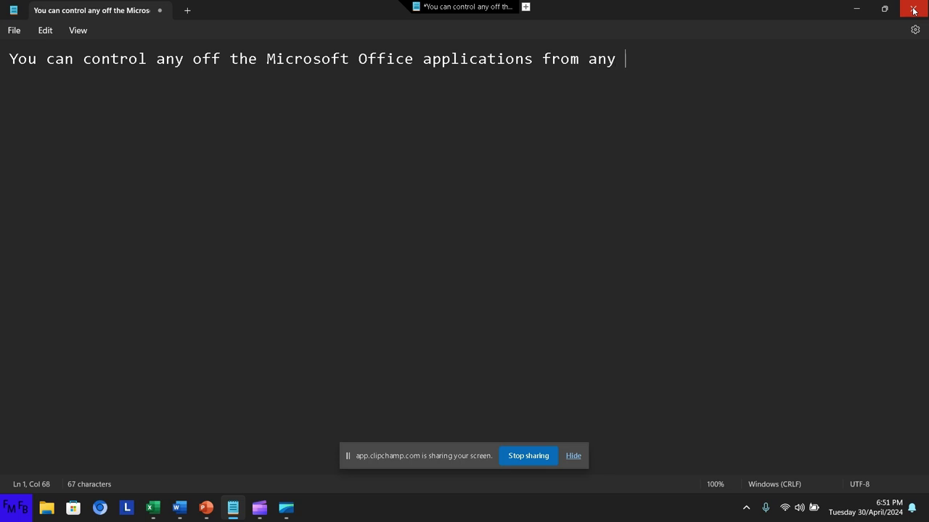
text(of )
text(t)
text(he )
text(Micr)
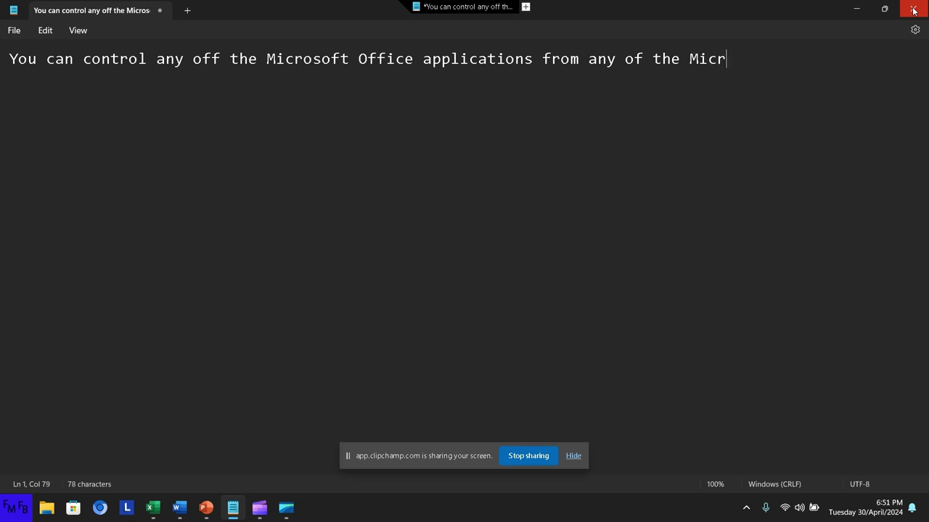
text(osoft )
text(Office )
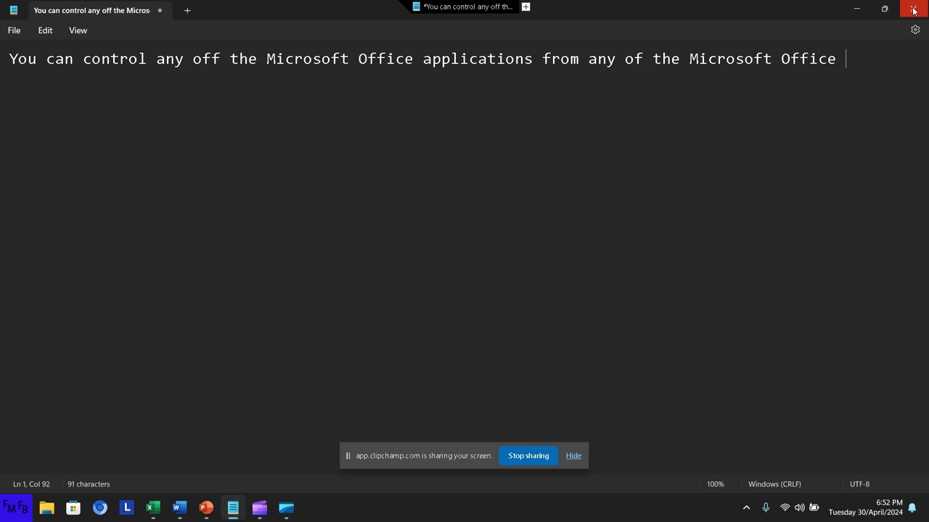
text(Applicat)
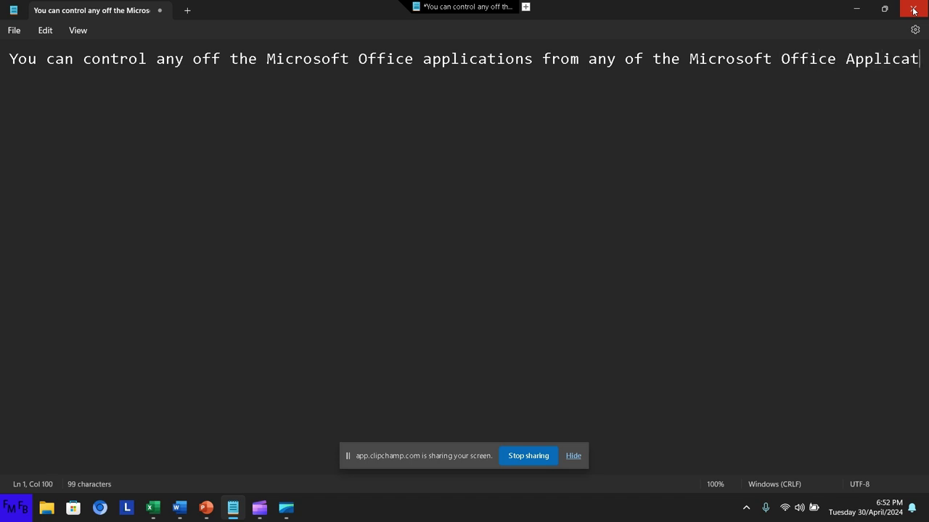
text(ions)
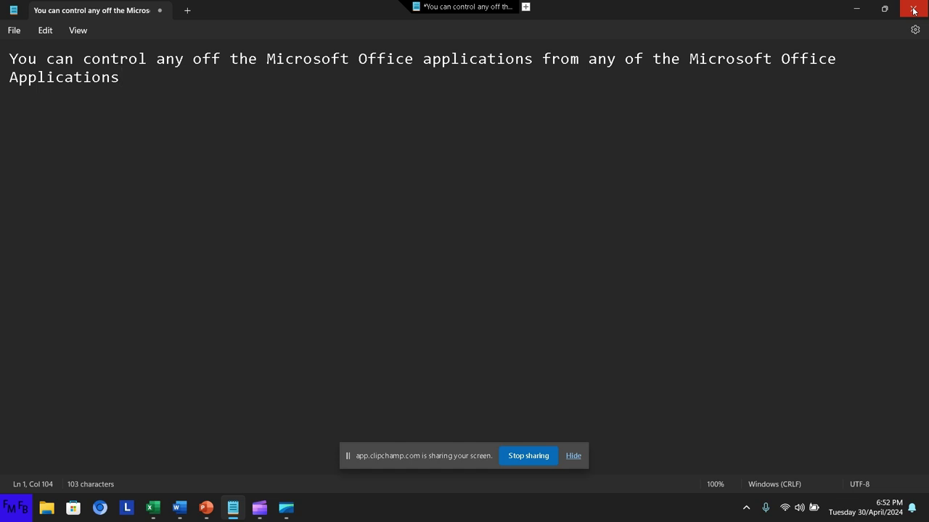
text( and in )
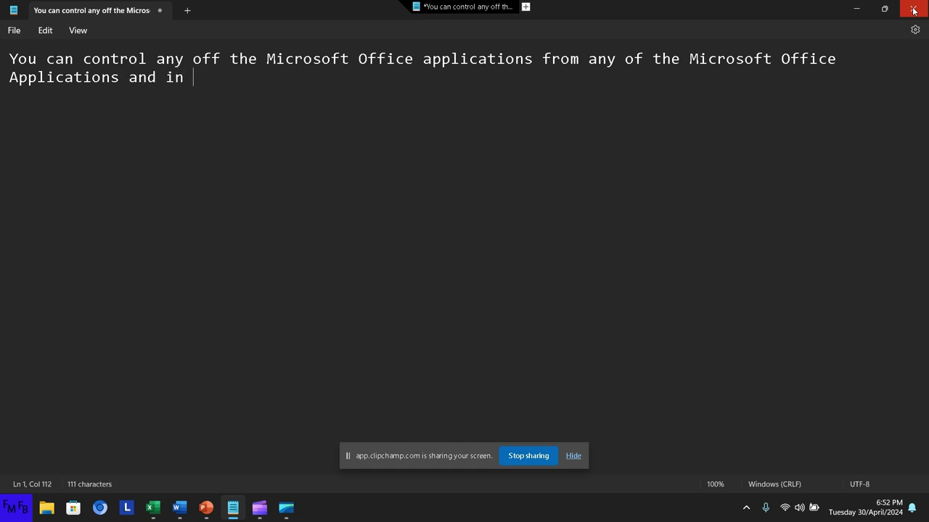
text(order to do)
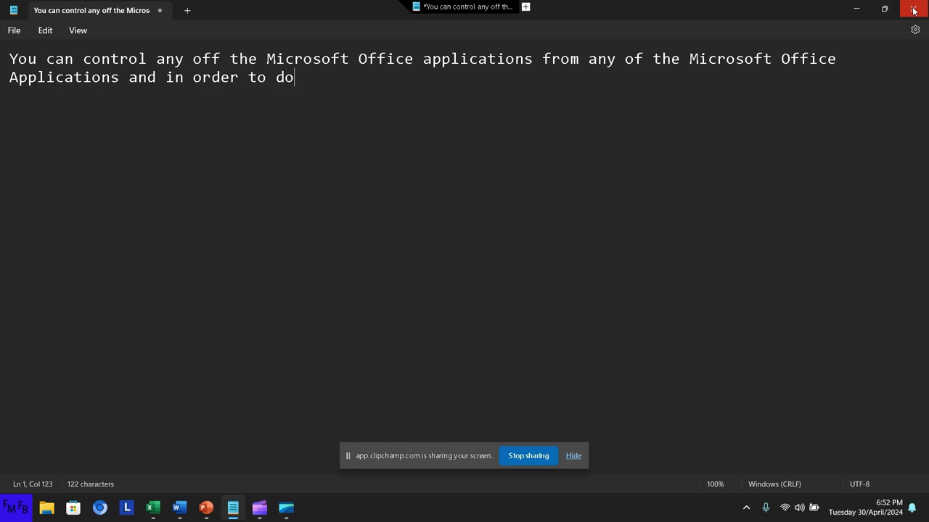
text( this)
text(, you n)
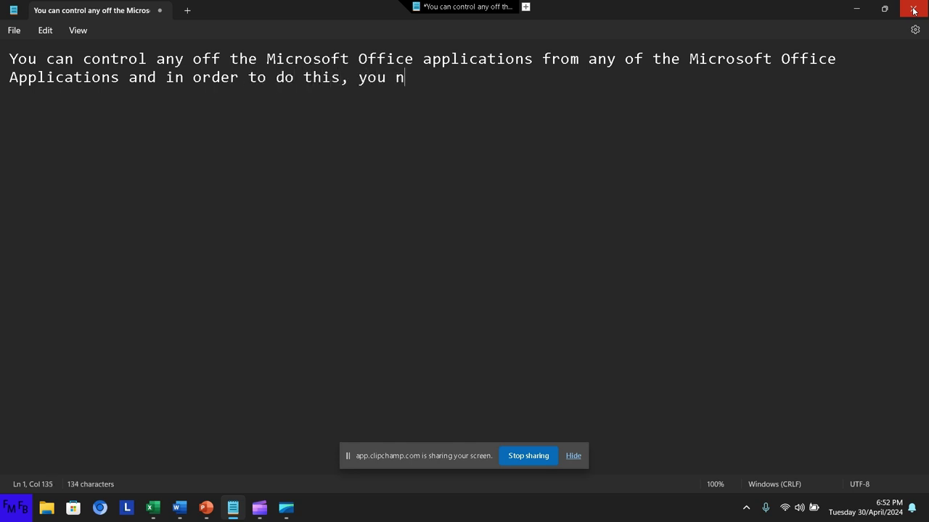
text(eed to us)
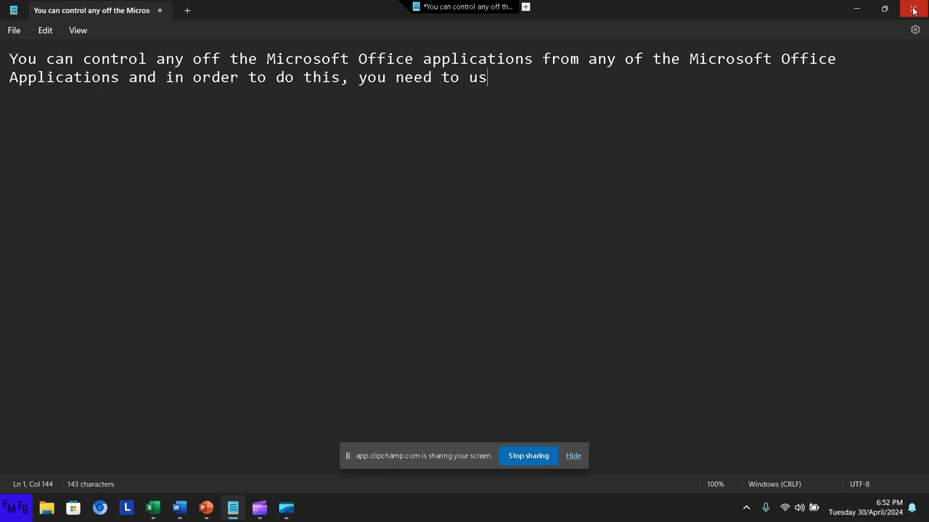
text(e ear)
text(ly b)
text(inding )
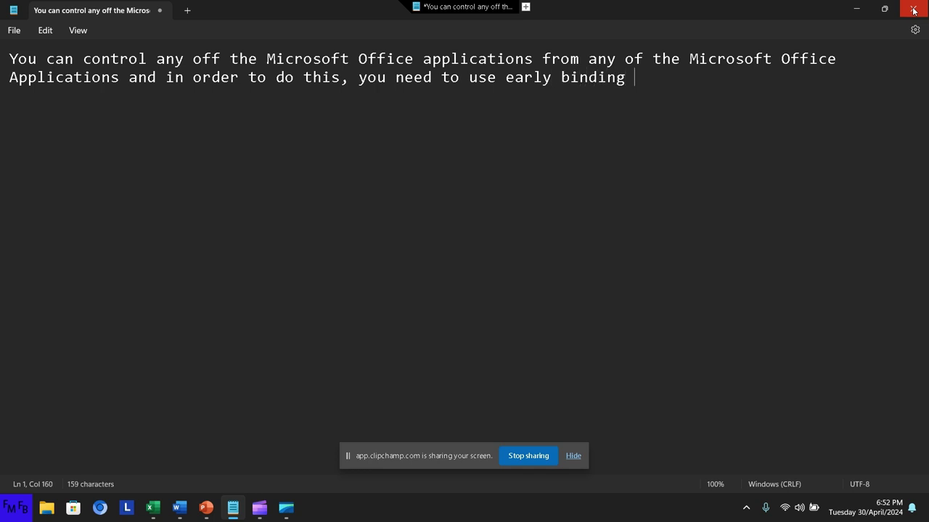
text(or late b)
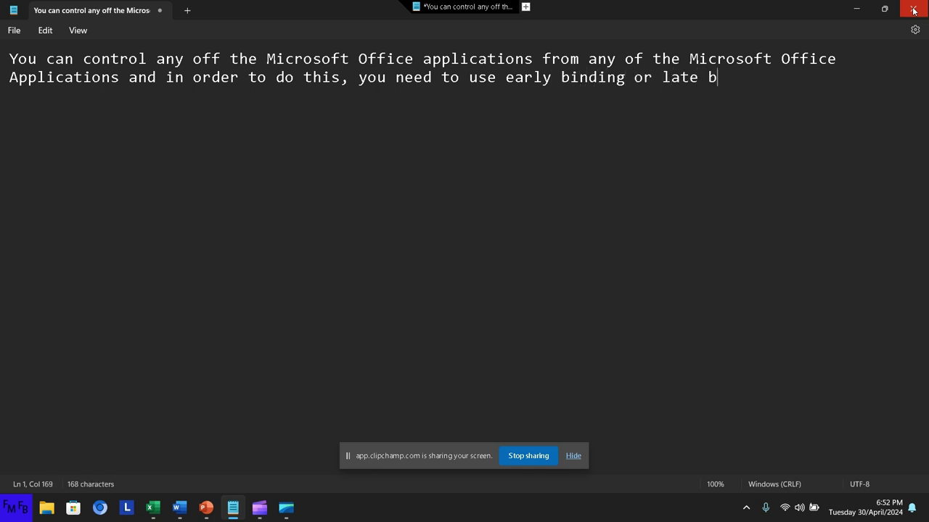
text(inding)
text( in order )
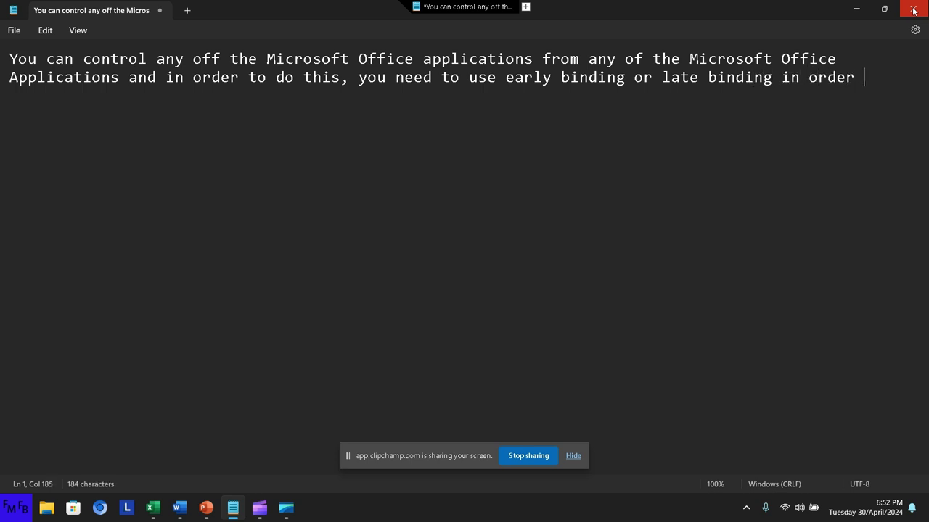
text(to be abl)
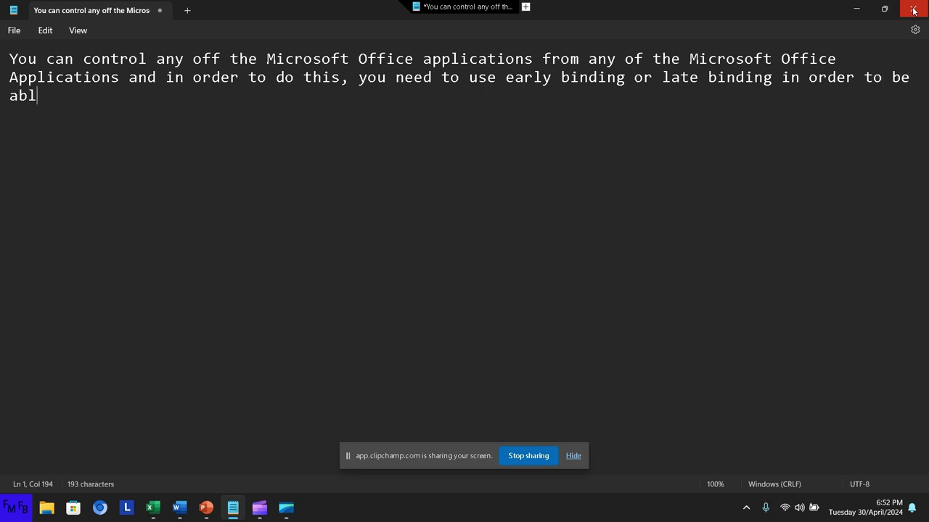
text(e t o)
key(BackSpace)
key(BackSpace)
text(o contro)
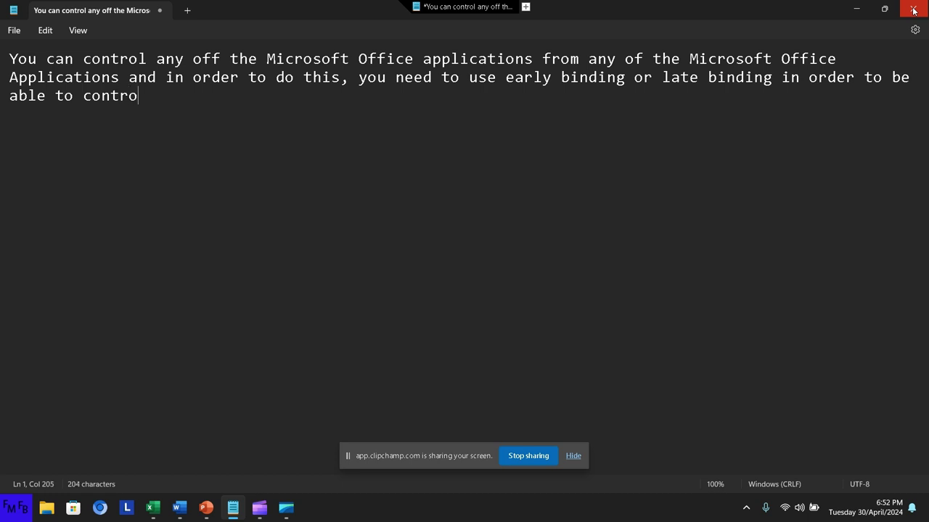
text(l )
text(any o)
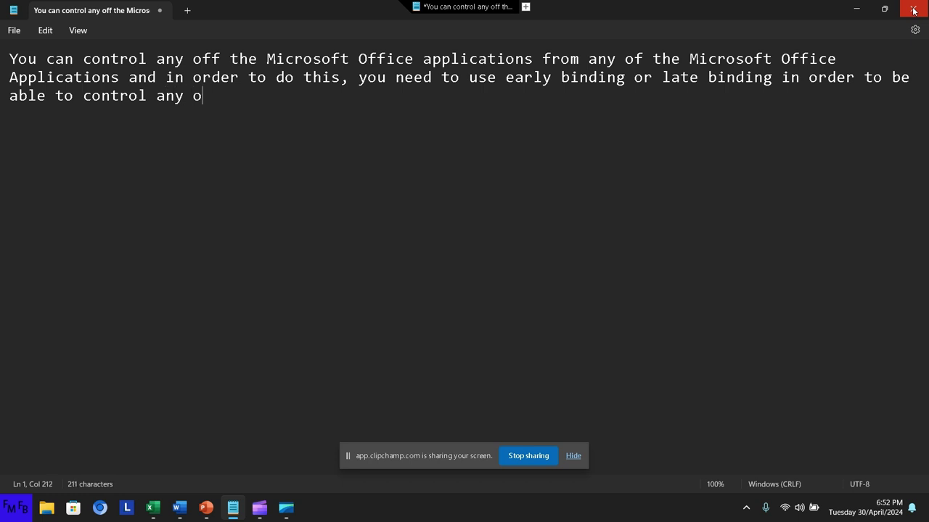
text(f the appli)
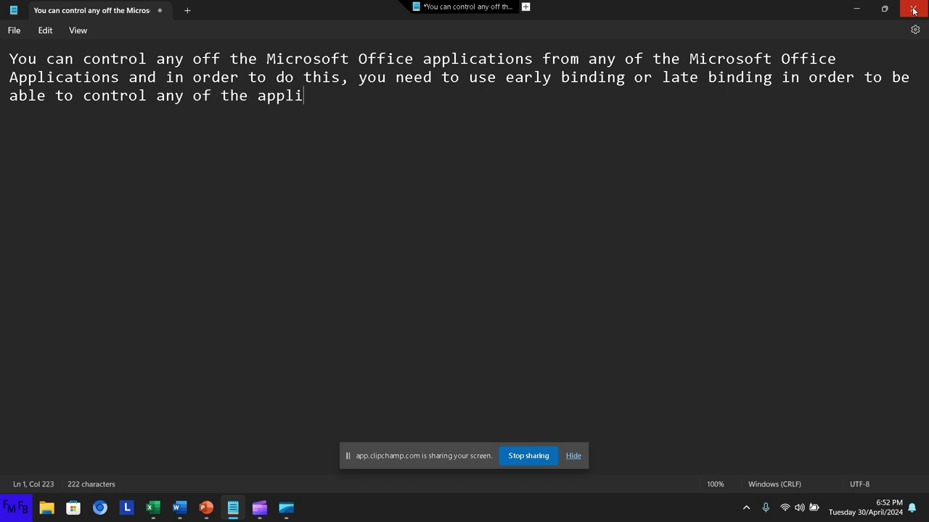
text(cations y)
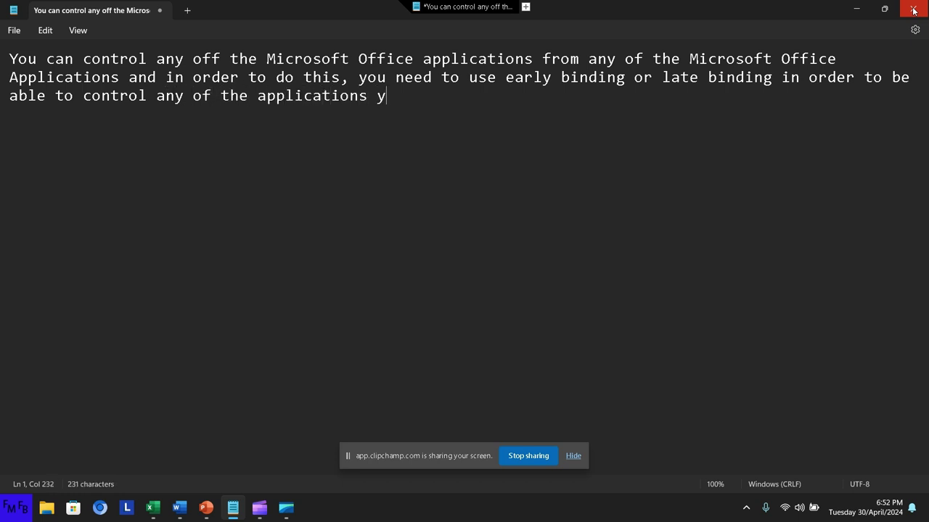
text(ou wis)
text(h to cont)
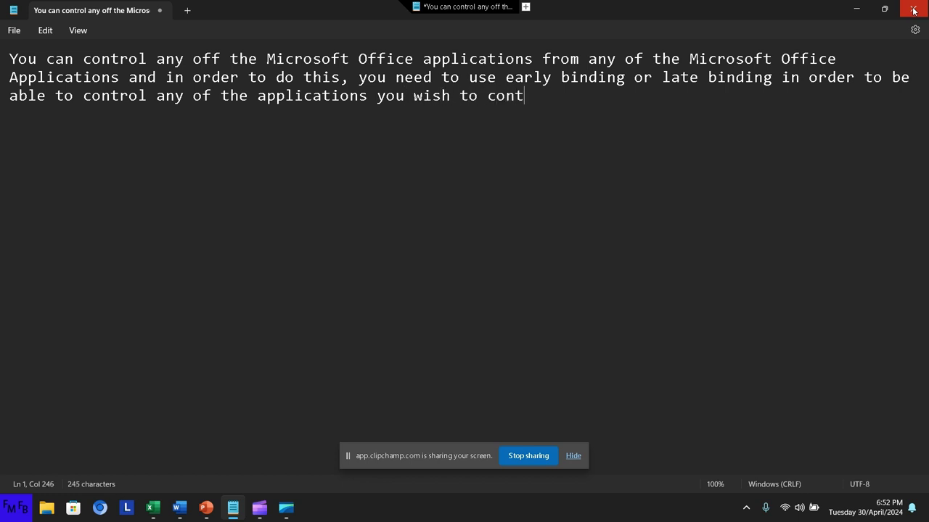
text(rol.)
text(/)
text(Usted p)
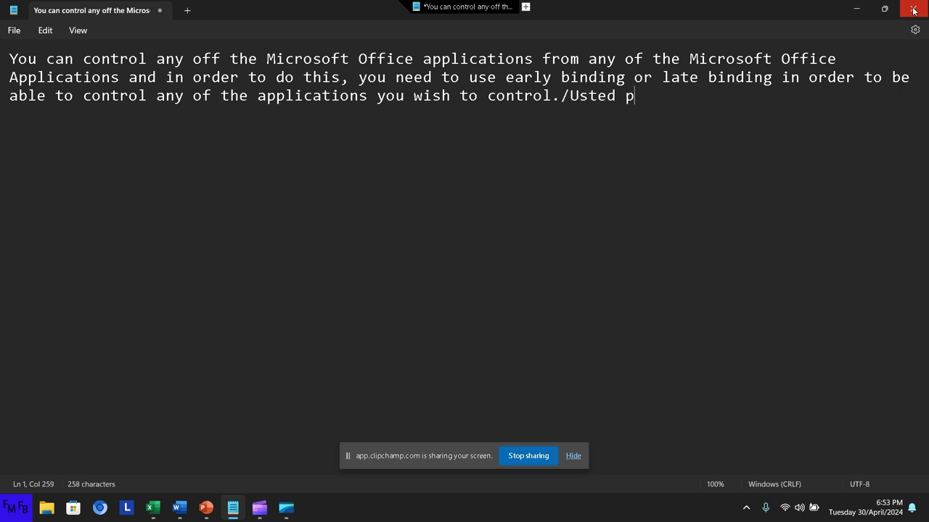
text(uede c)
Step: Continue the Spanish text with 'ontrolar cualquier aplicaci', fixing the typo in 'aplicaci'
text(on)
text(trolar )
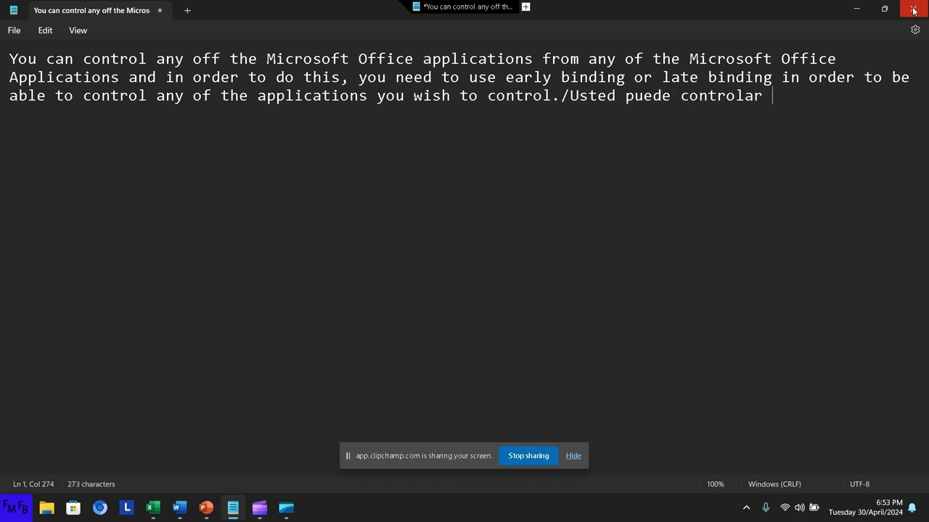
text(cualq)
text(uier appl)
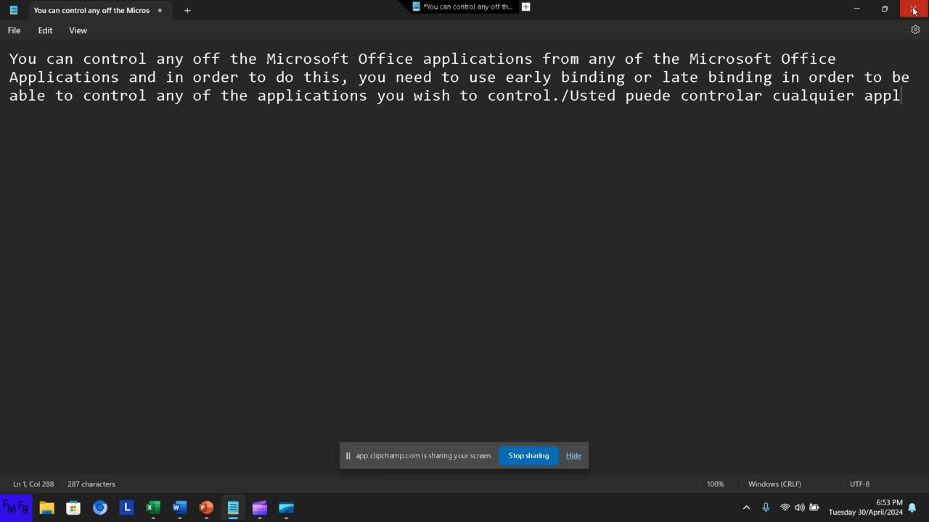
key(BackSpace)
key(BackSpace)
text(li)
text(cacio)
key(BackSpace)
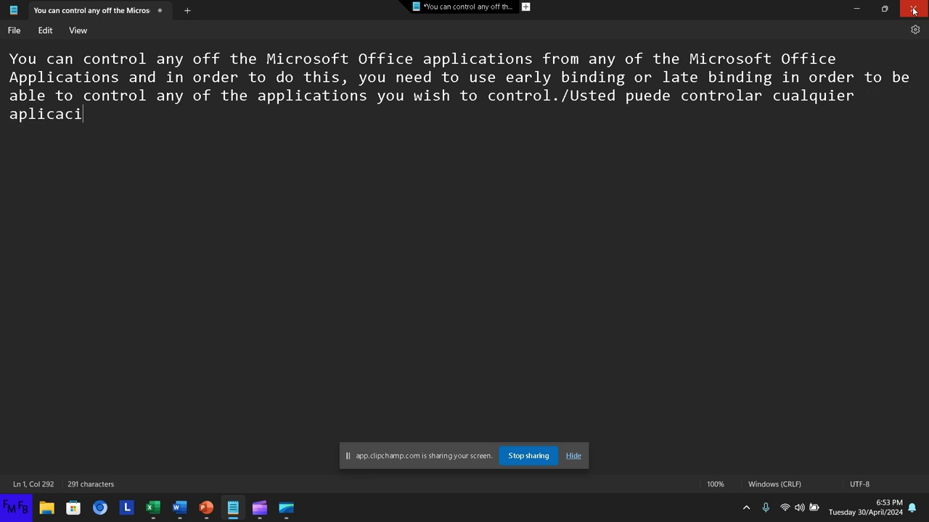
Step: Add 'ó' to 'aplicació', then close Notepad and PowerPoint, leaving Word in front
text(ó)
click(912, 10)
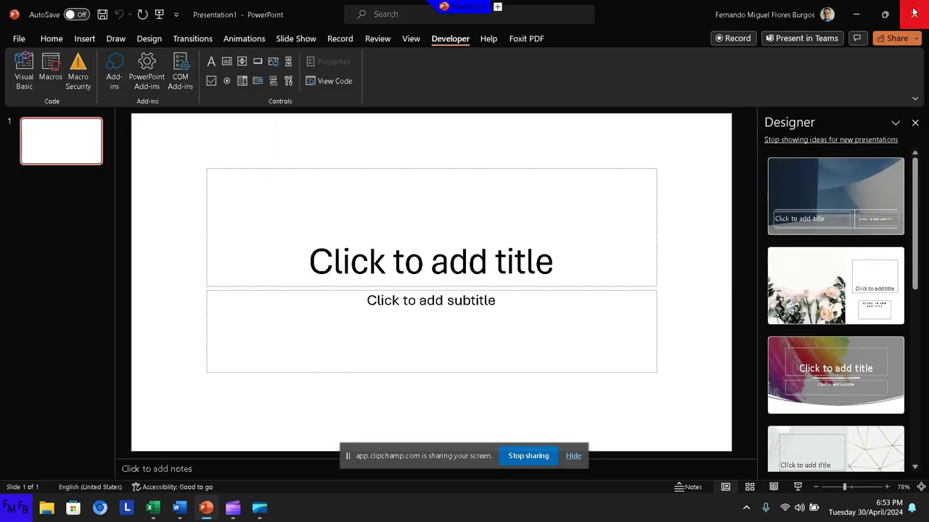
click(913, 12)
key(alt+Tab)
key(alt+Tab)
key(alt+Tab)
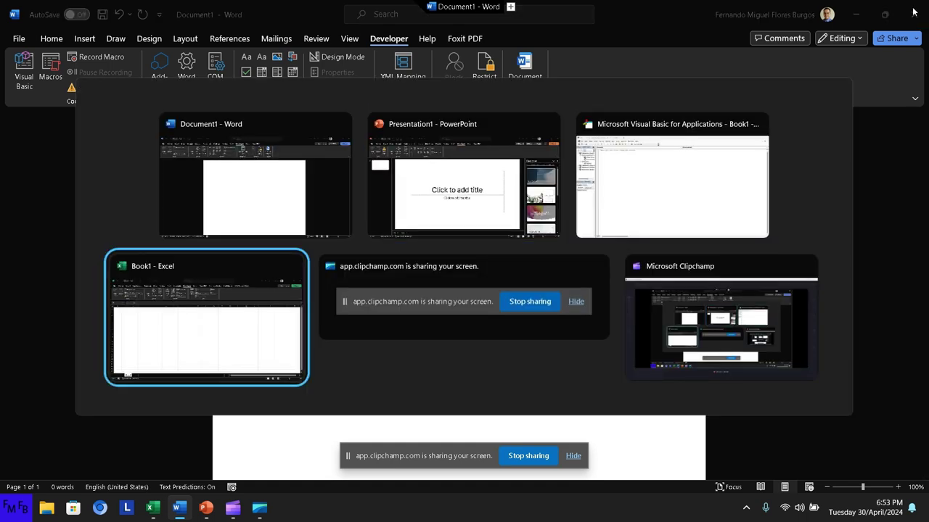
key(Escape)
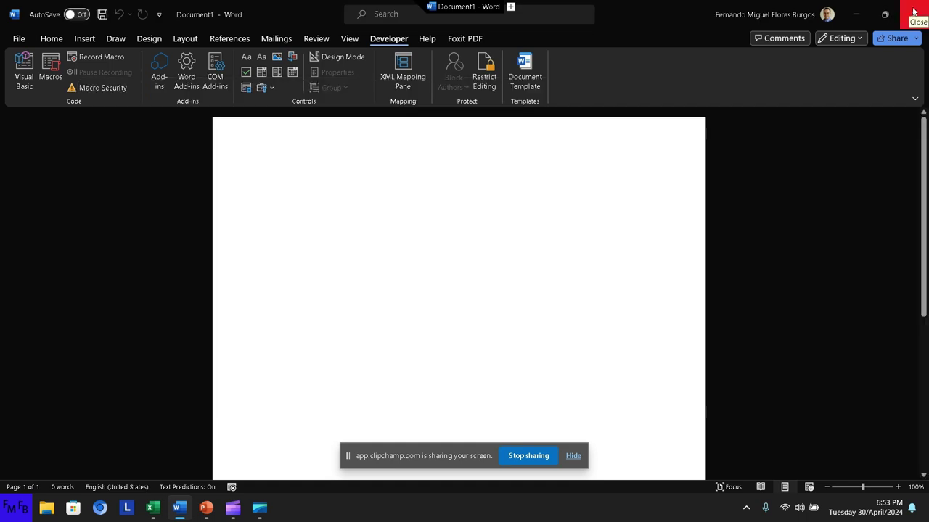
key(super)
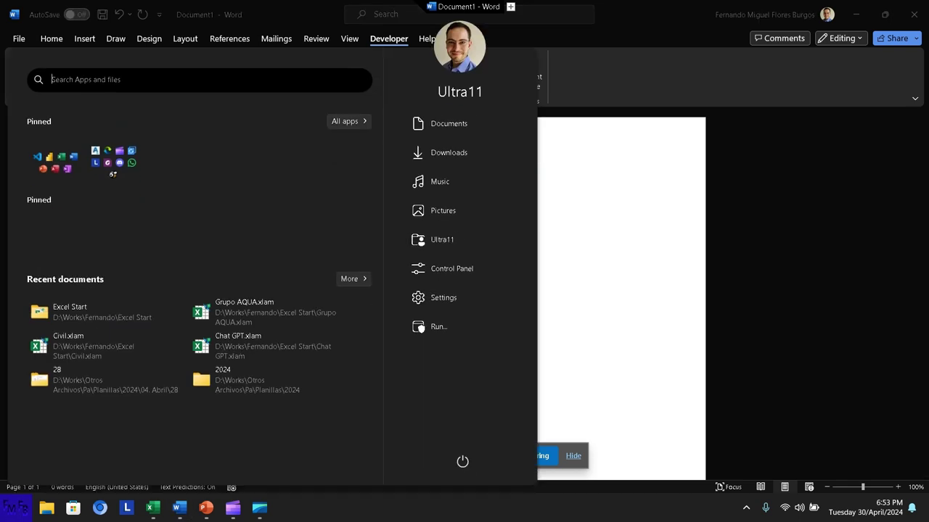
Step: Reopen Notepad and type 'n de Microsoft Office desde cualquier aplicación de Microsoft Office con VBA'
text(no)
key(Return)
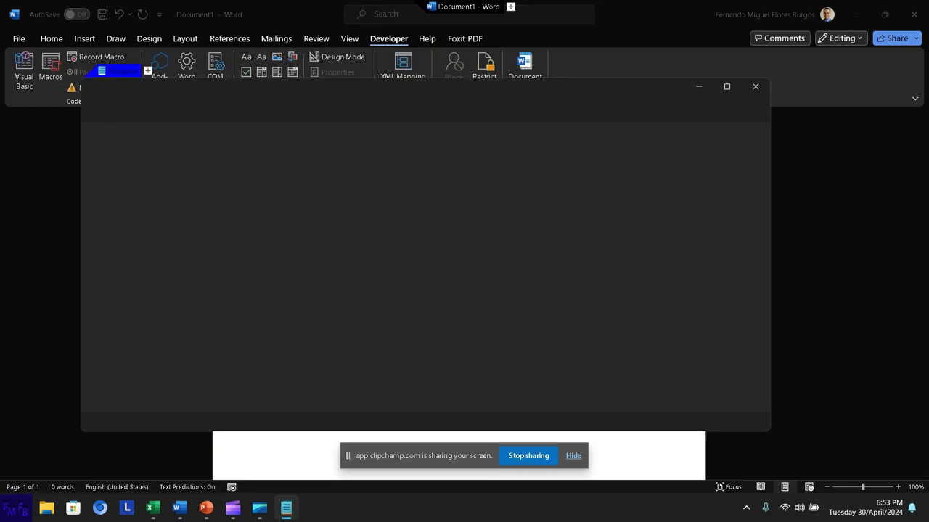
text(n)
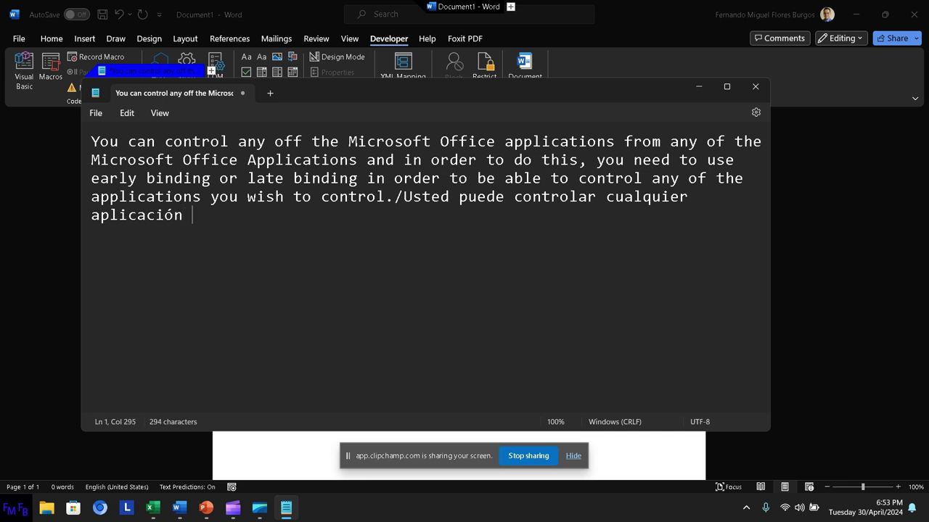
text( de Microso)
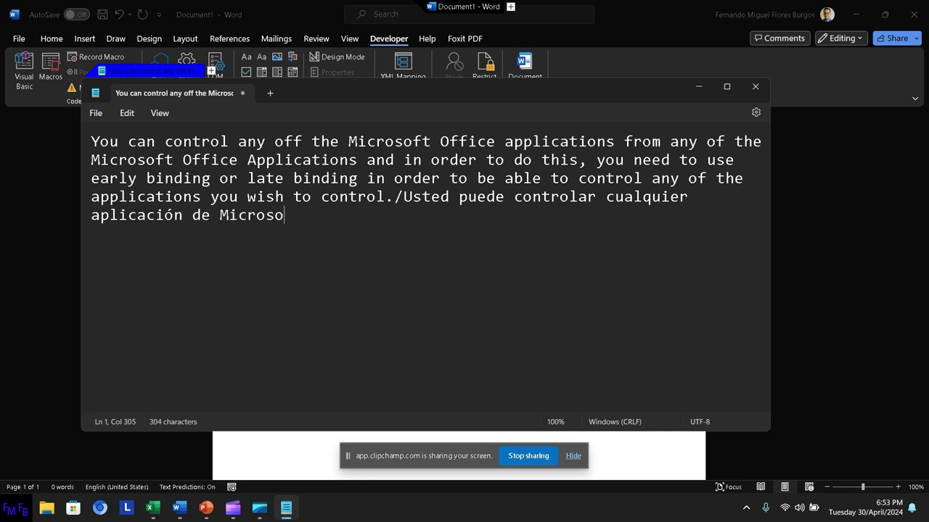
text(ft O)
text(ffice de)
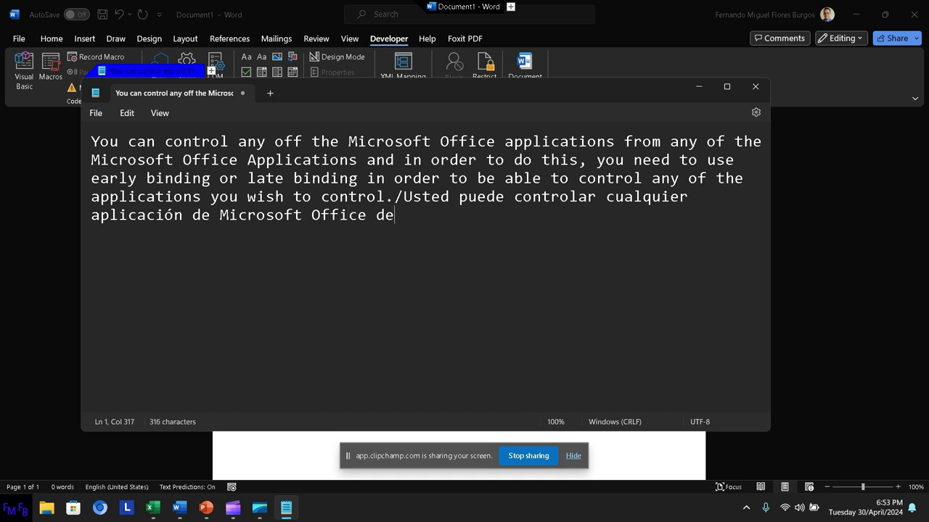
text(sde cua)
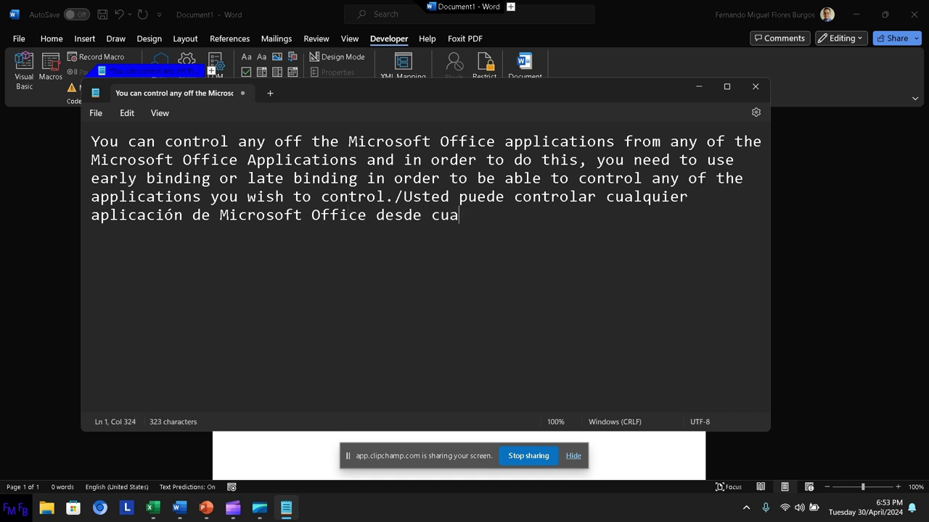
text(lquier ap)
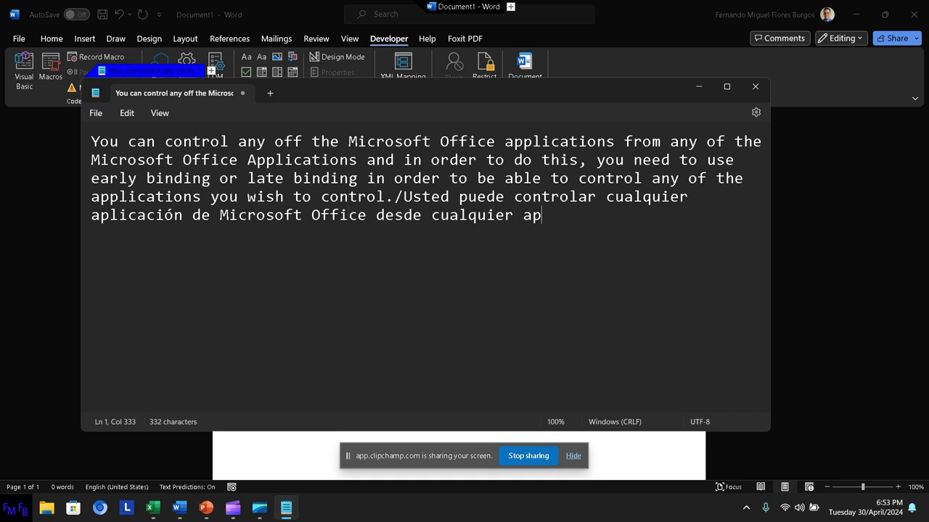
text(licaci)
text(ón de )
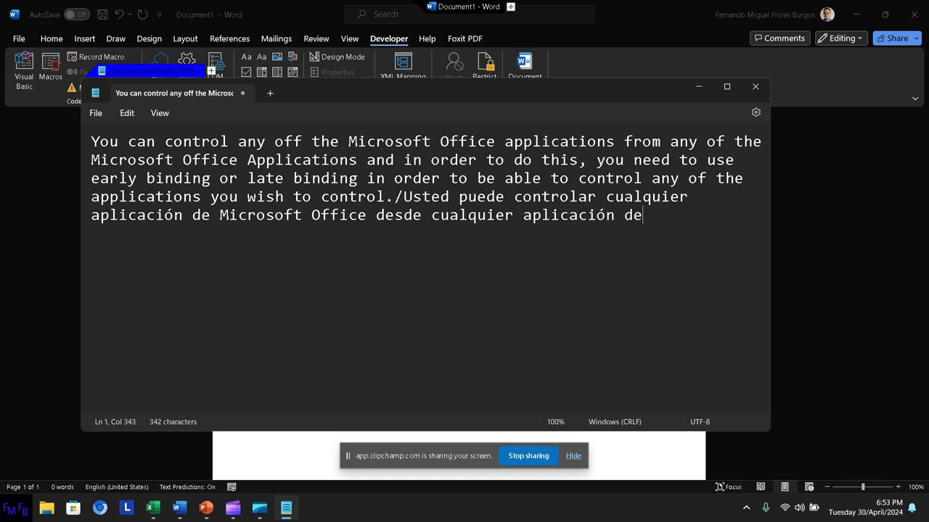
text(Microsof)
text(t o)
key(BackSpace)
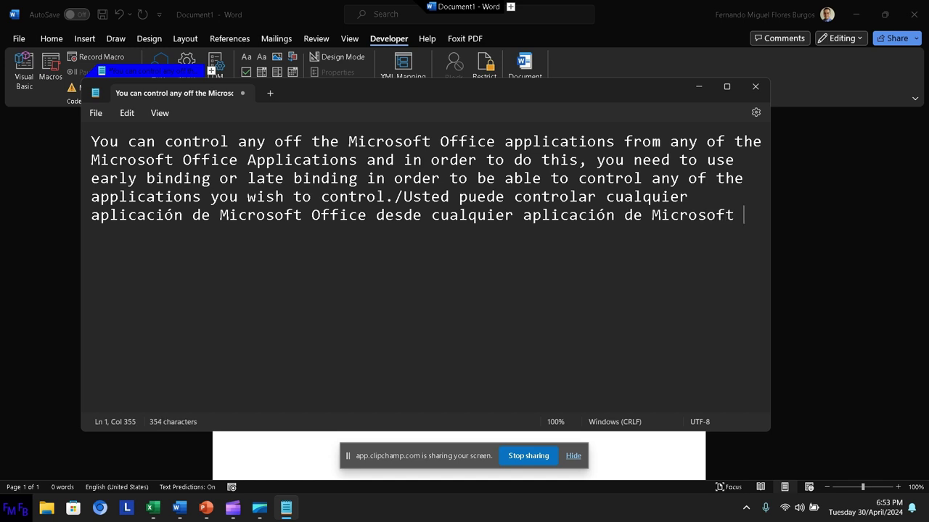
text(Office )
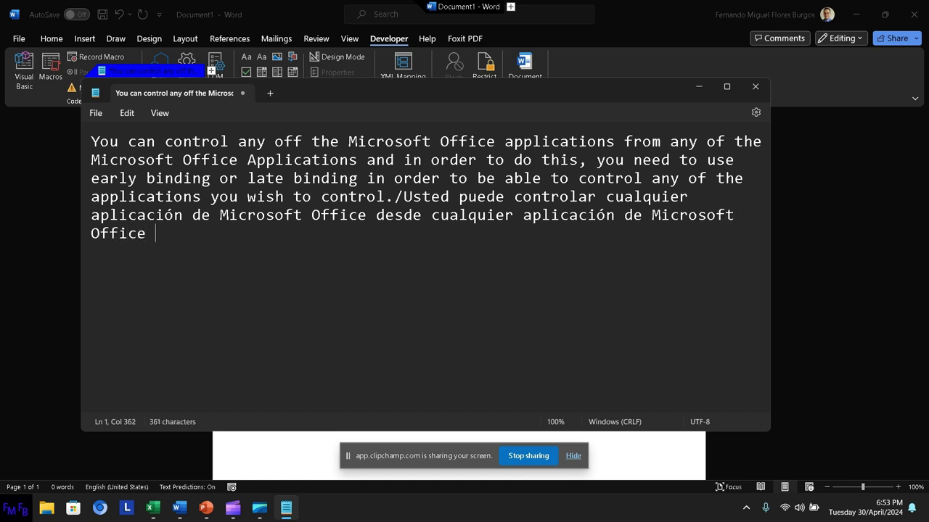
text(con VBA)
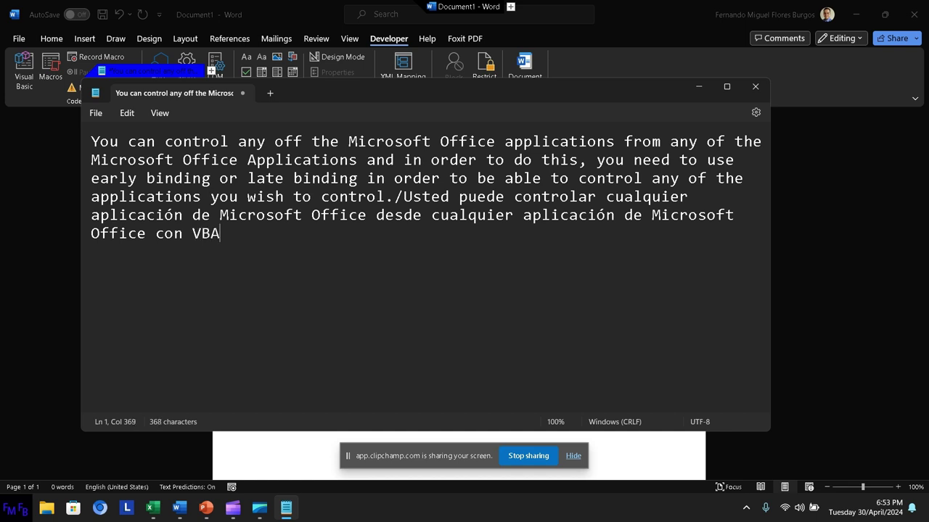
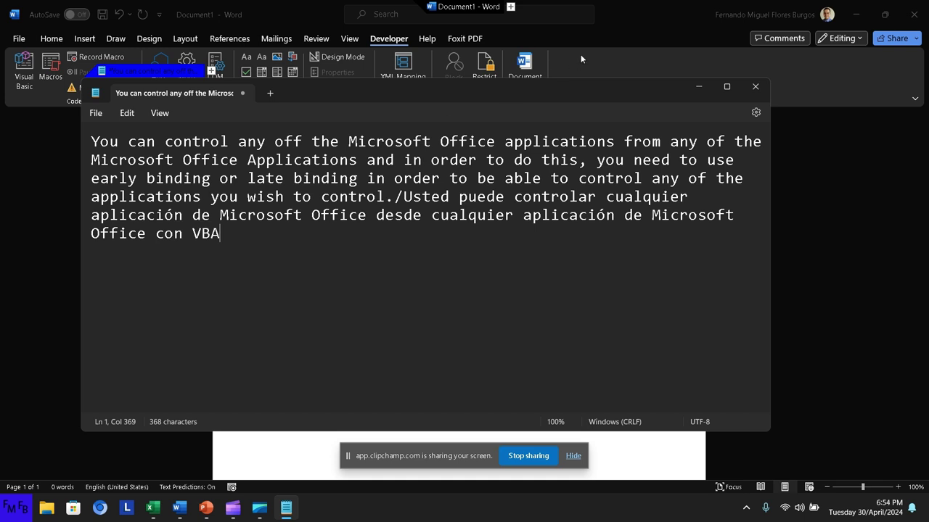
Step: Insert 'with VBA' before 'and' and end the Spanish line with 'early binding o late binding.'
click(365, 151)
click(367, 163)
text(w)
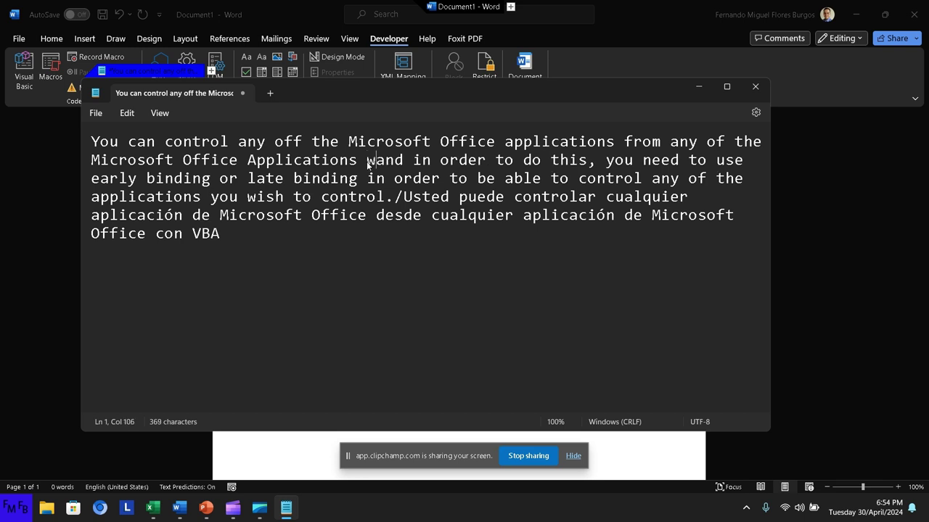
text(ith VBA)
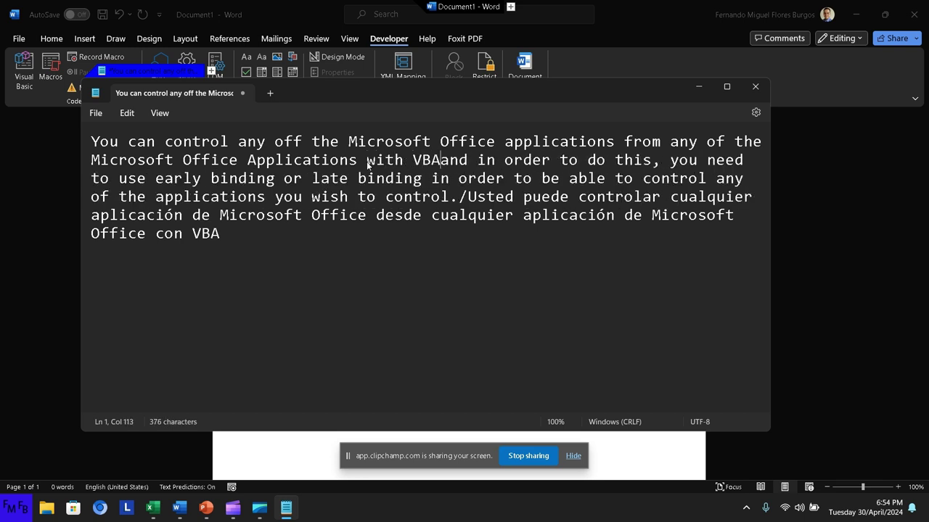
key(Down)
key(Down)
key(Down)
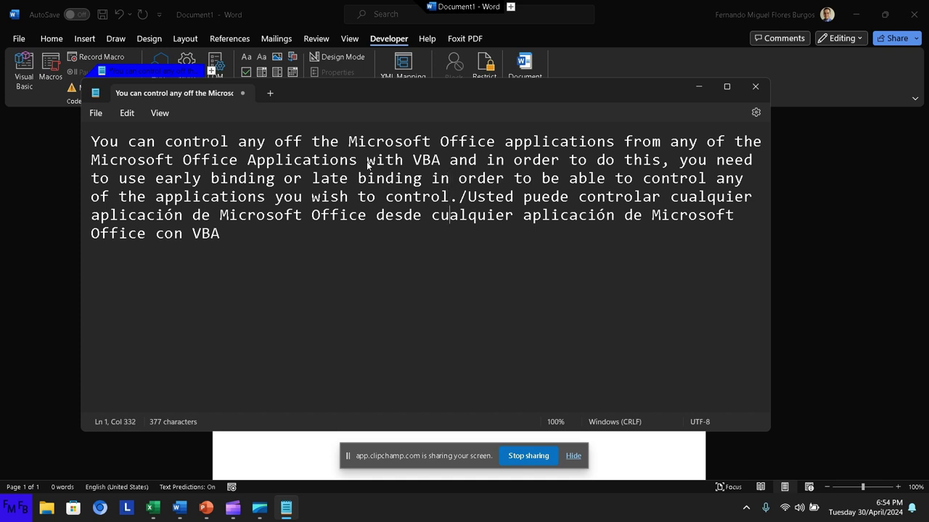
key(Down)
text(y para )
text(hacer esto)
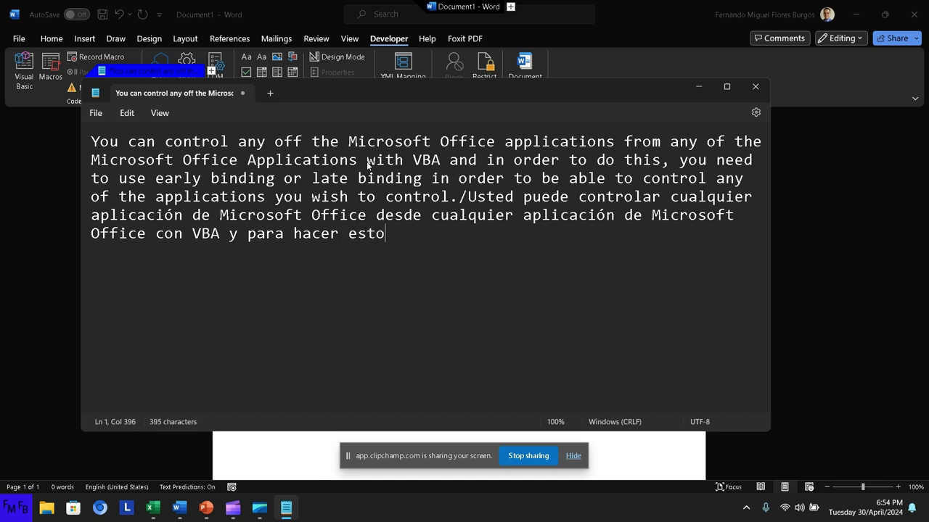
text( necesit)
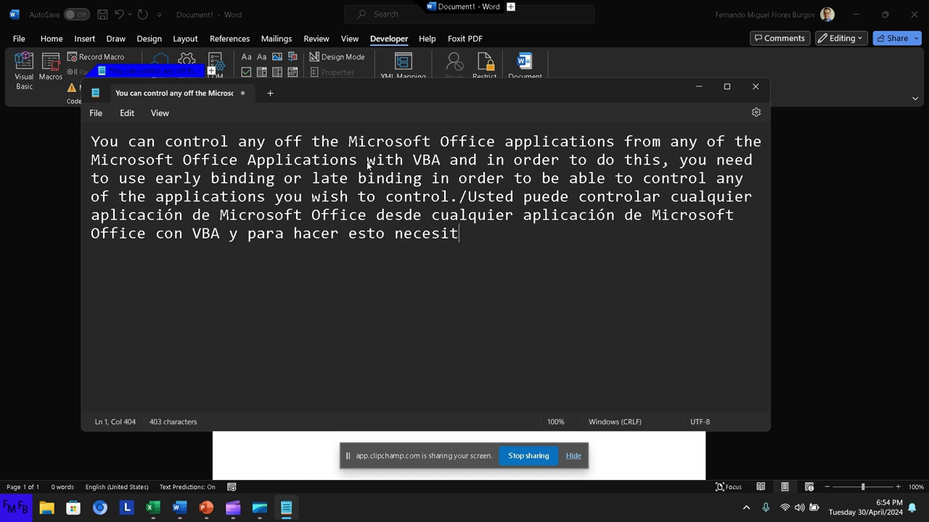
text(a)
text( u)
text(sar)
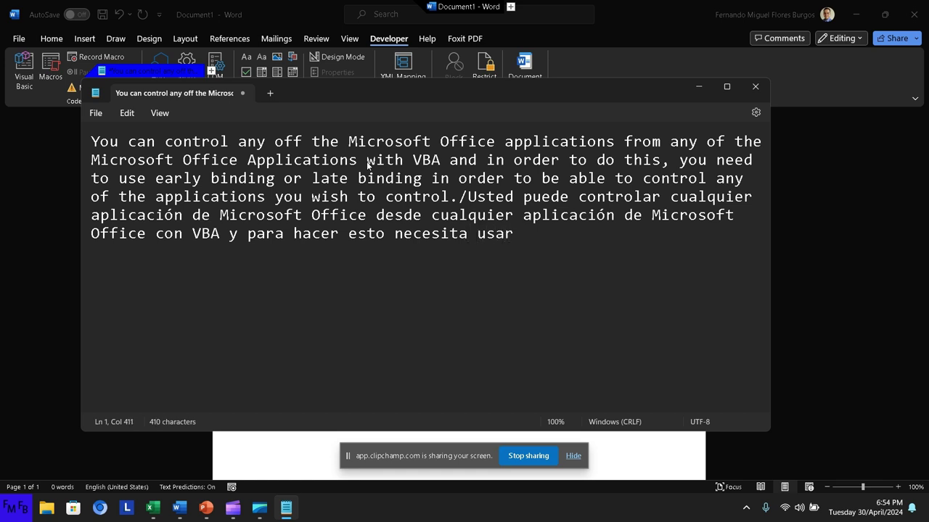
text( early )
text(bindin)
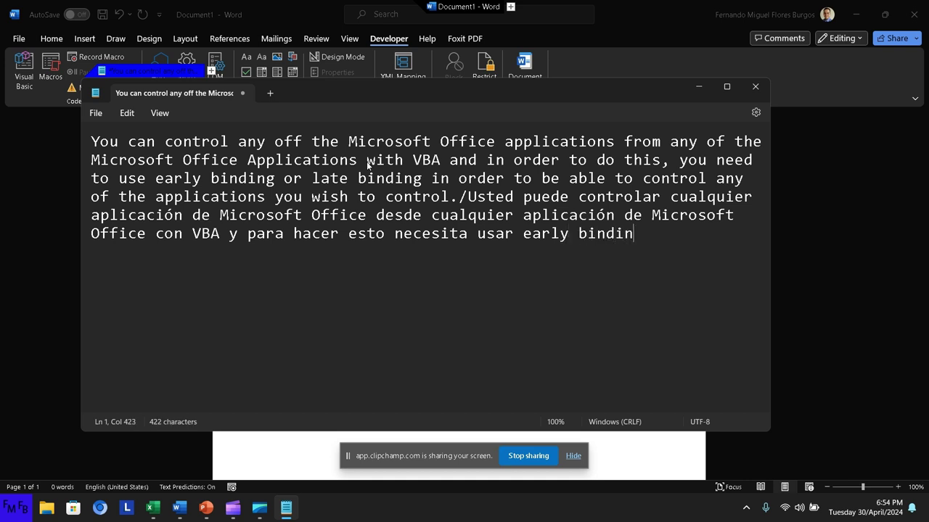
text(g o late )
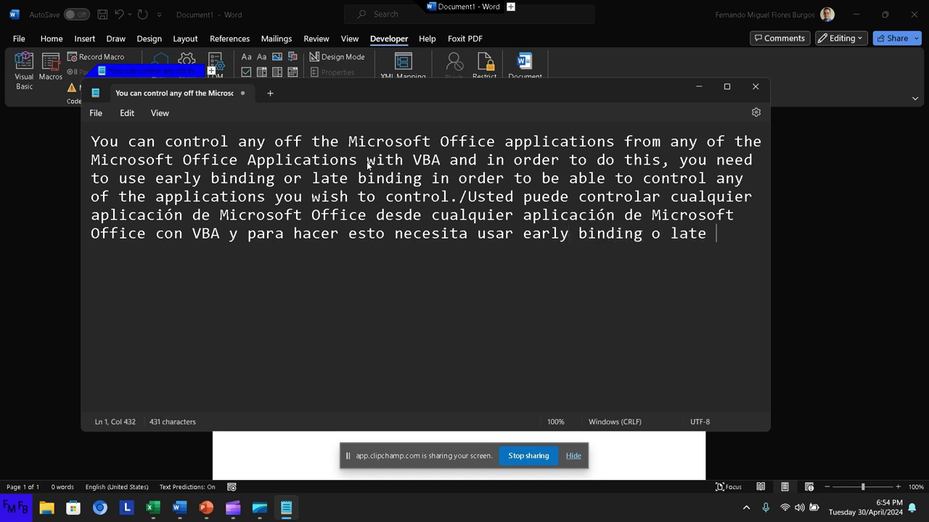
text(binding)
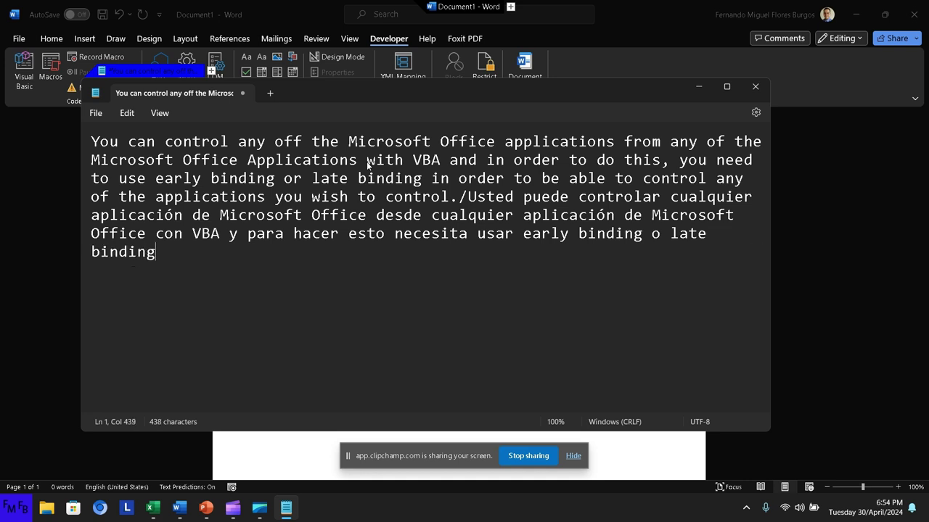
text(.)
key(ctrl+a)
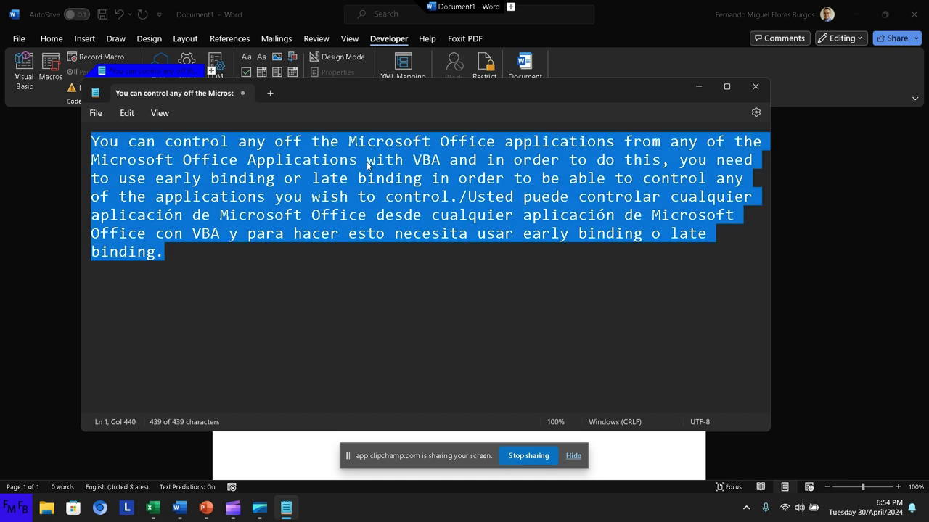
Step: Type the bilingual 'connection to word from excel, using early binding' line, then delete everything
key(Delete)
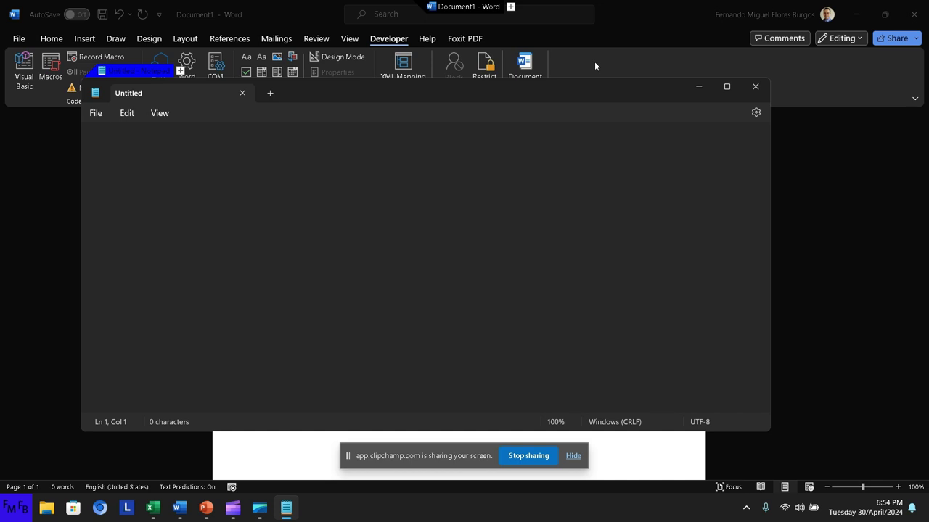
text(This )
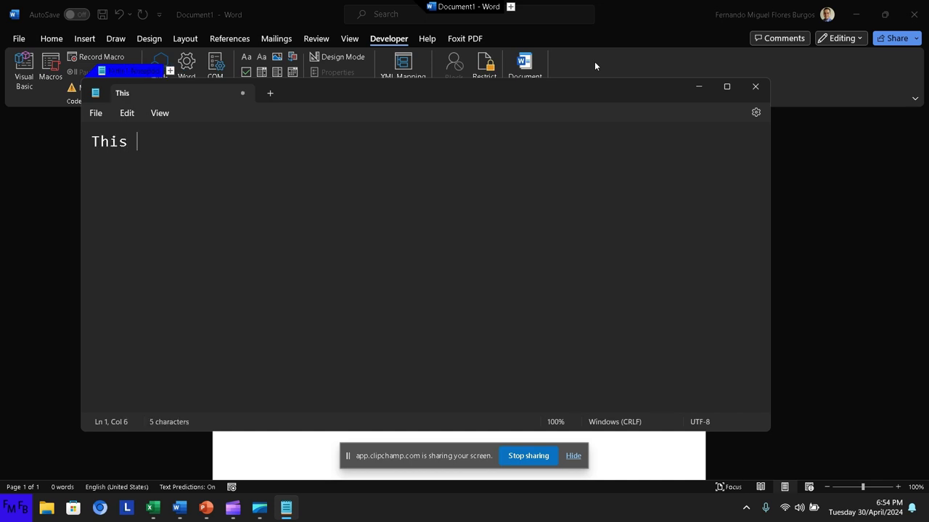
text(is how you )
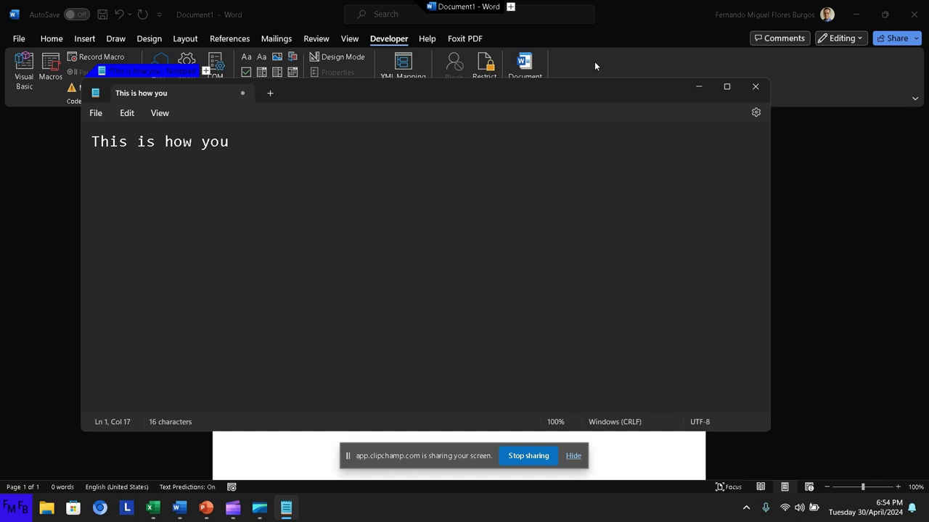
text(make)
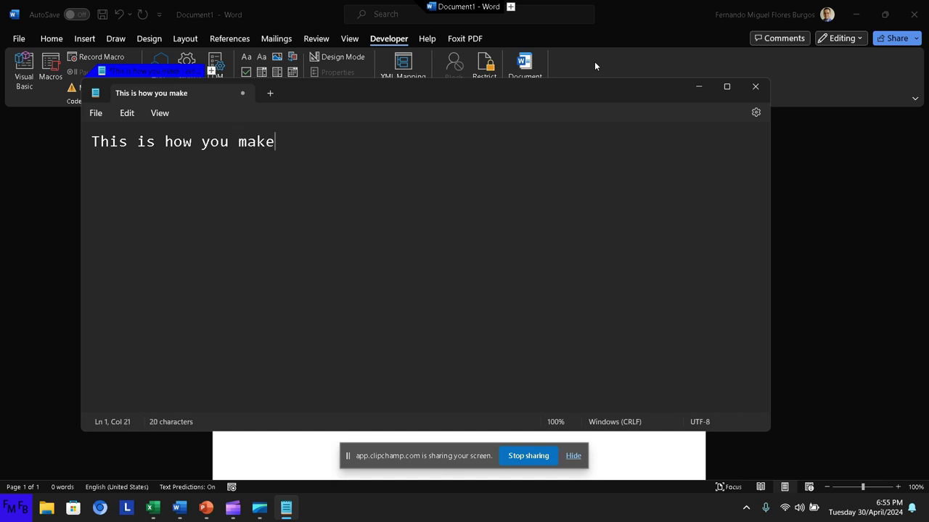
text( the connec)
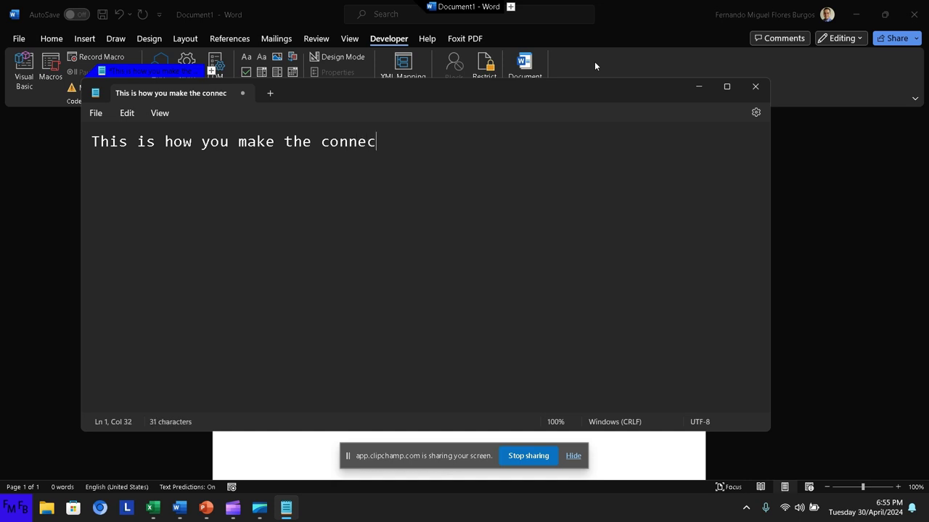
text(tion )
text(to wor)
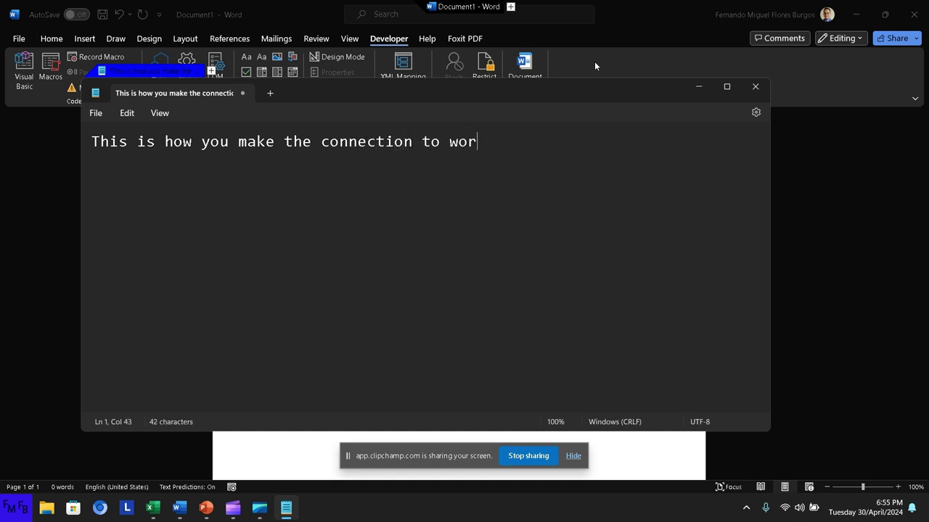
text(d from e)
text(xcel, s)
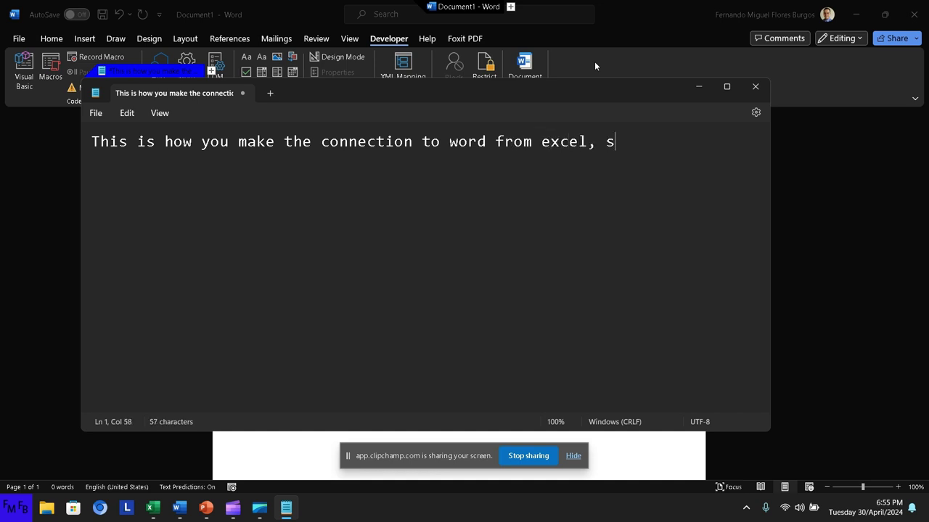
key(BackSpace)
text(usin)
text(g ea)
text(rly bin)
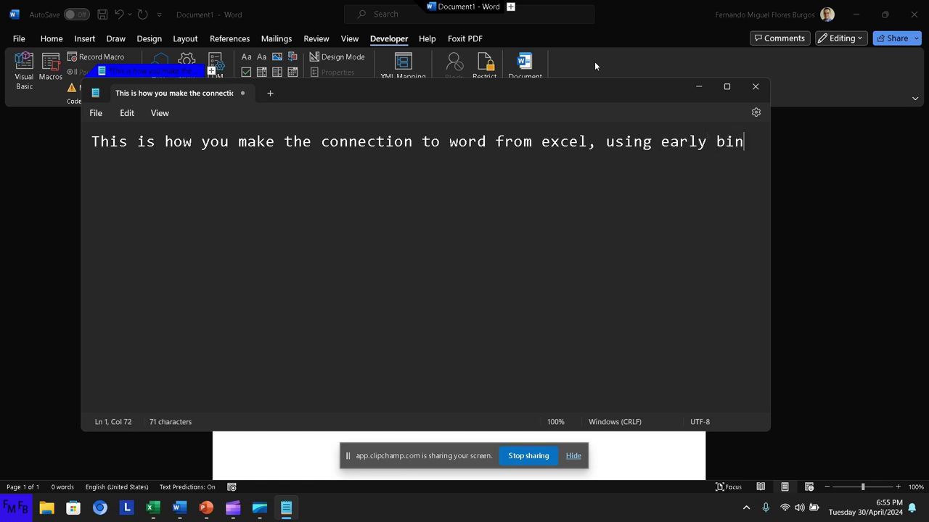
text(dind)
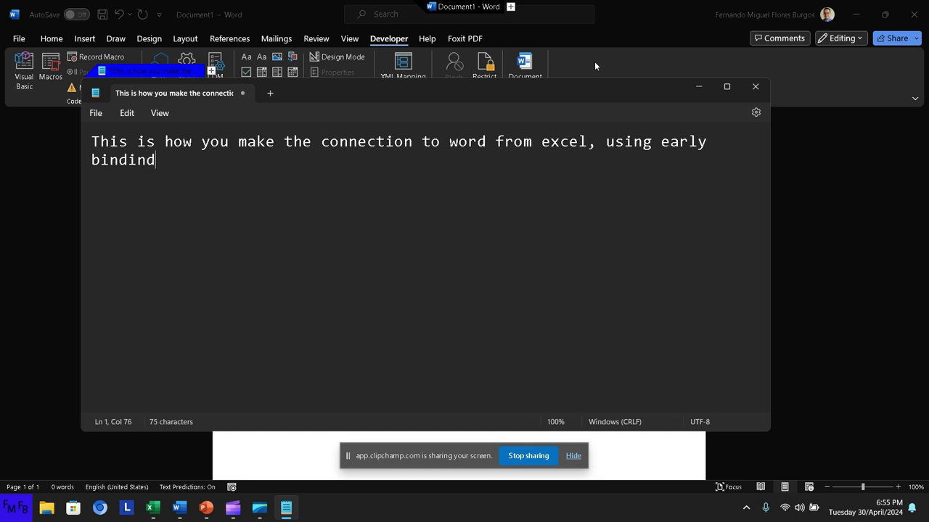
key(BackSpace)
text(g.)
text(/)
text(Esta es)
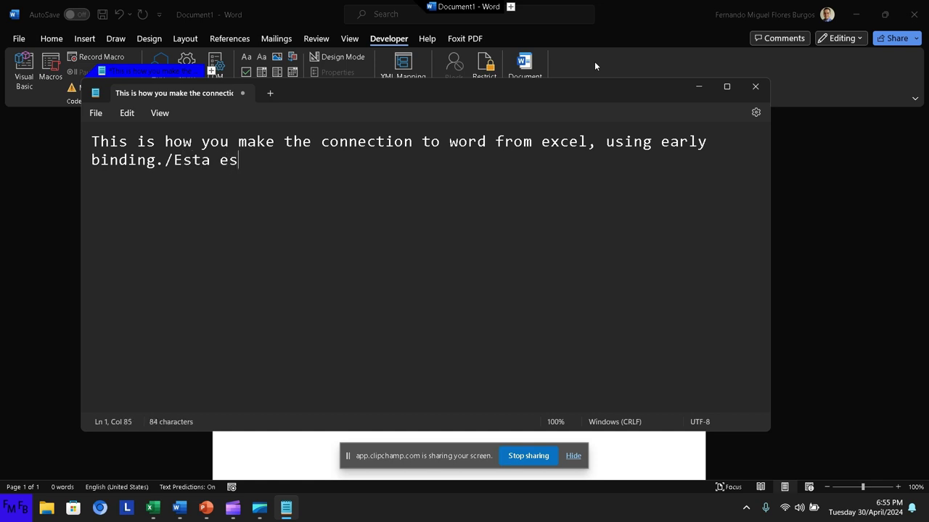
text( la forma e)
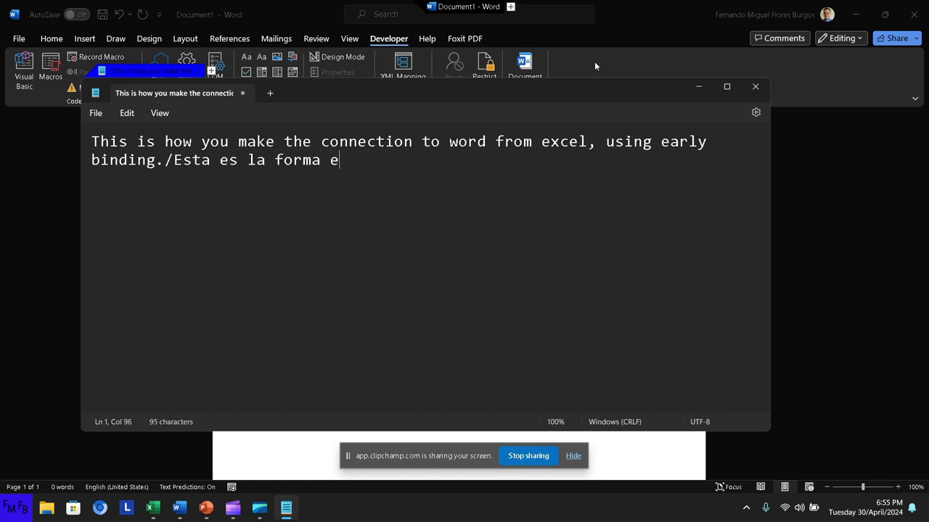
text(n la que hac)
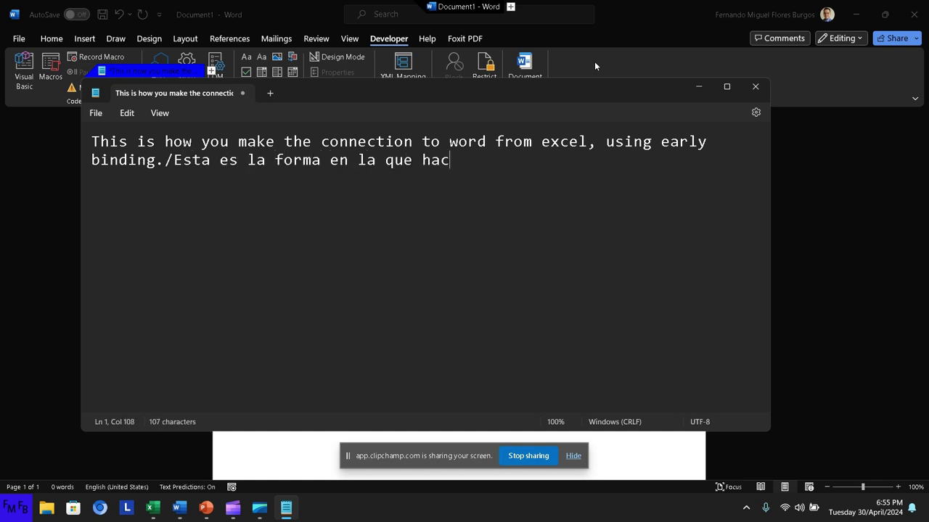
text(e la cone)
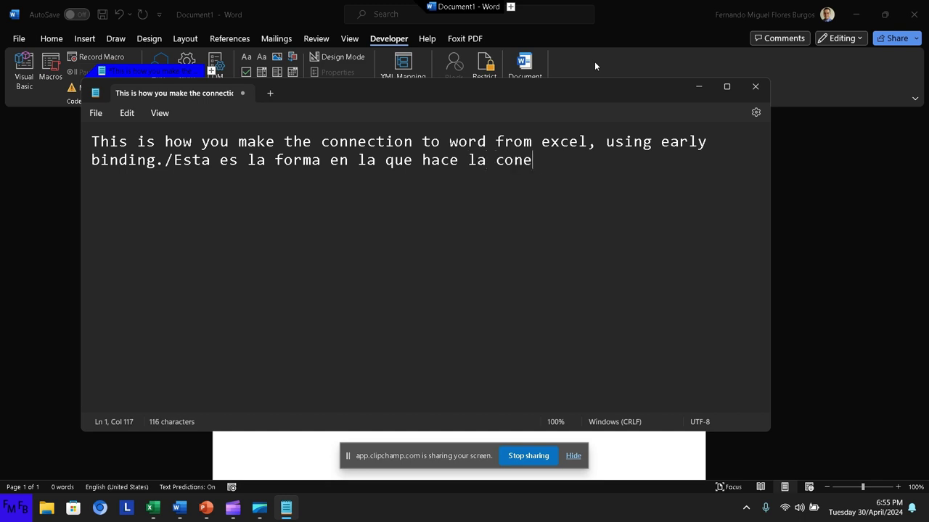
text(xi)
text(ón co)
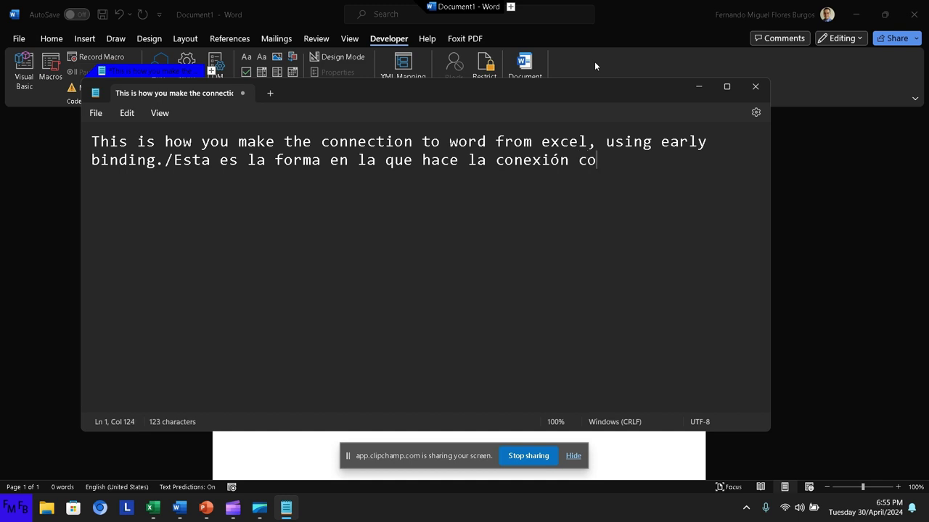
text(n word u)
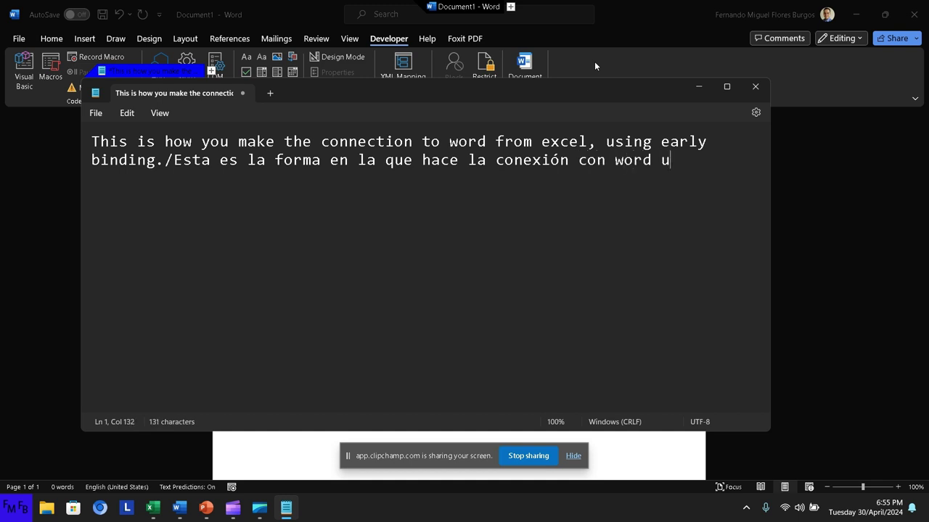
text(sando ea)
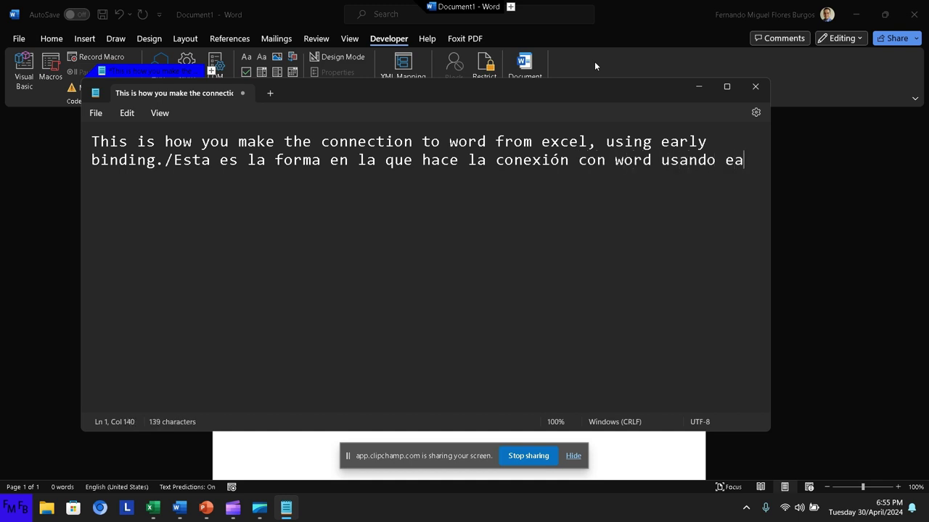
text(rly bin)
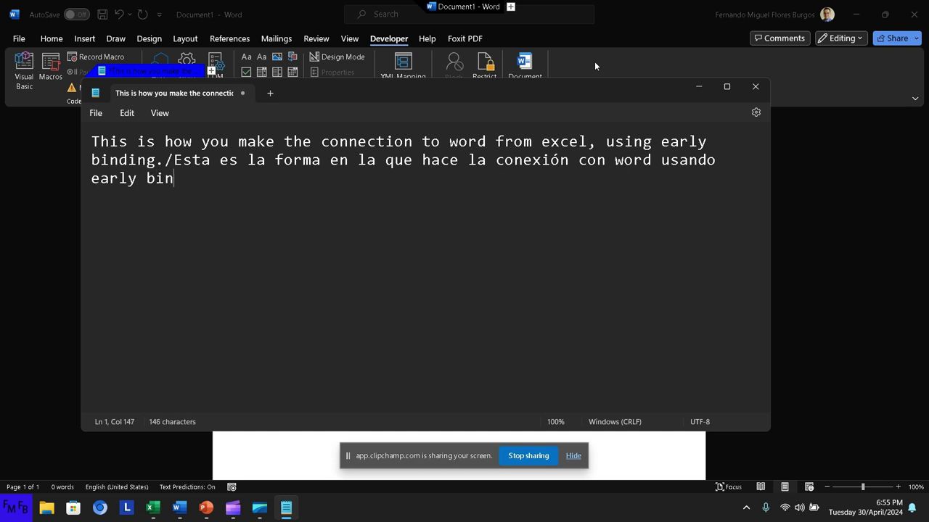
text(ding.)
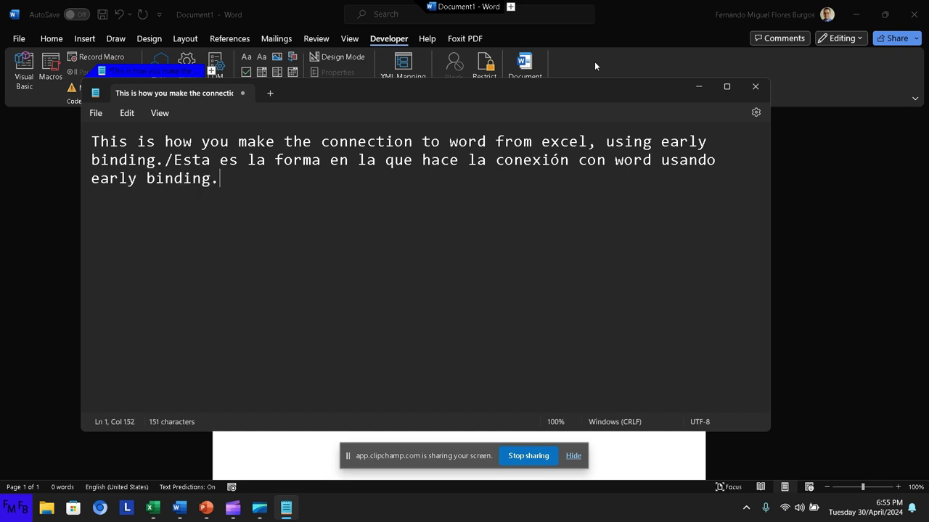
key(ctrl+a)
key(Delete)
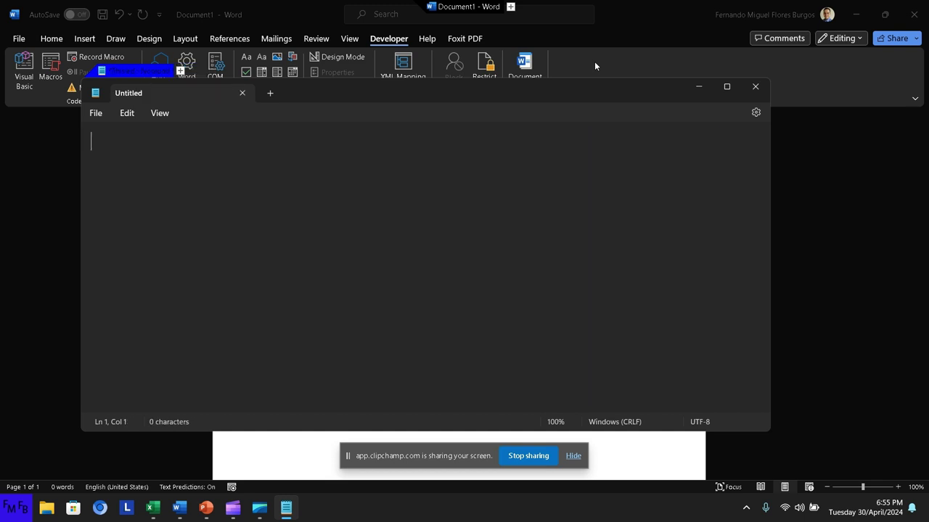
Step: Switch to Excel, launch the Visual Basic editor, and open Tools > References for Book1
key(alt+Tab)
key(alt+Tab)
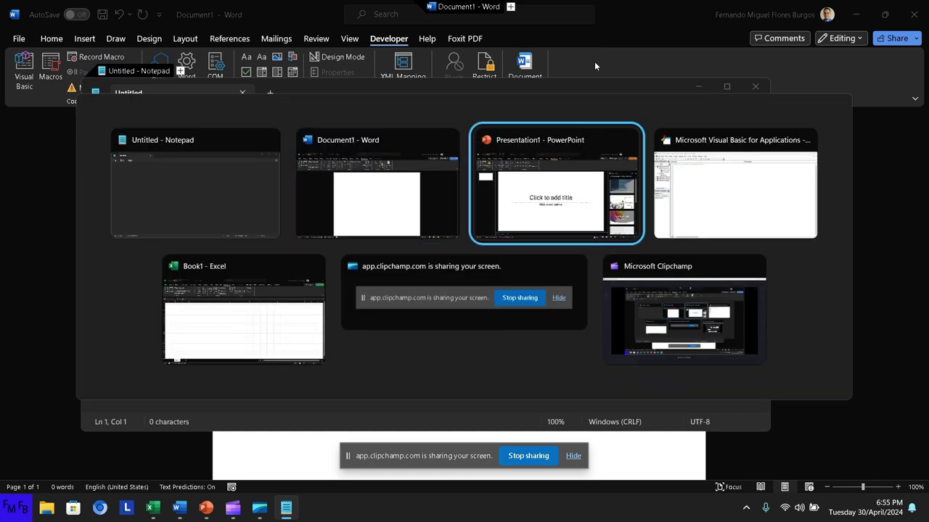
key(alt+Tab)
key(alt+Tab)
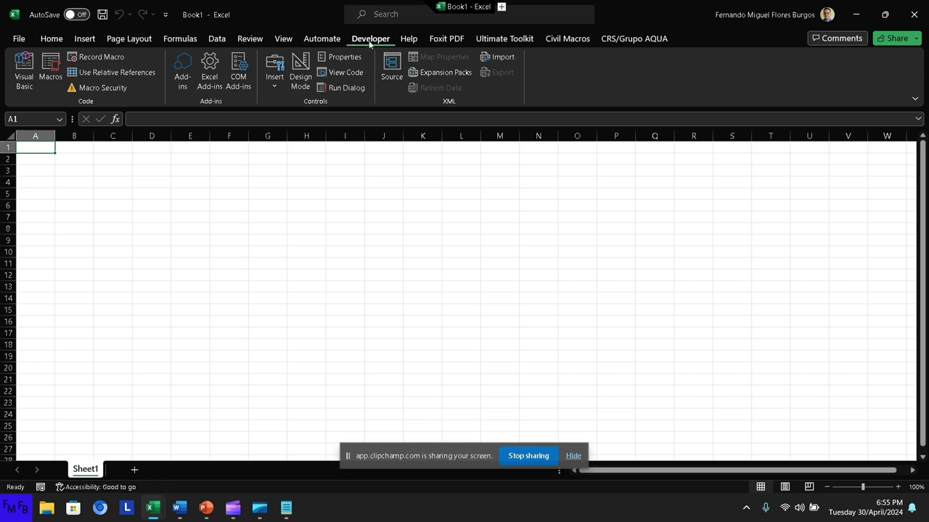
click(29, 69)
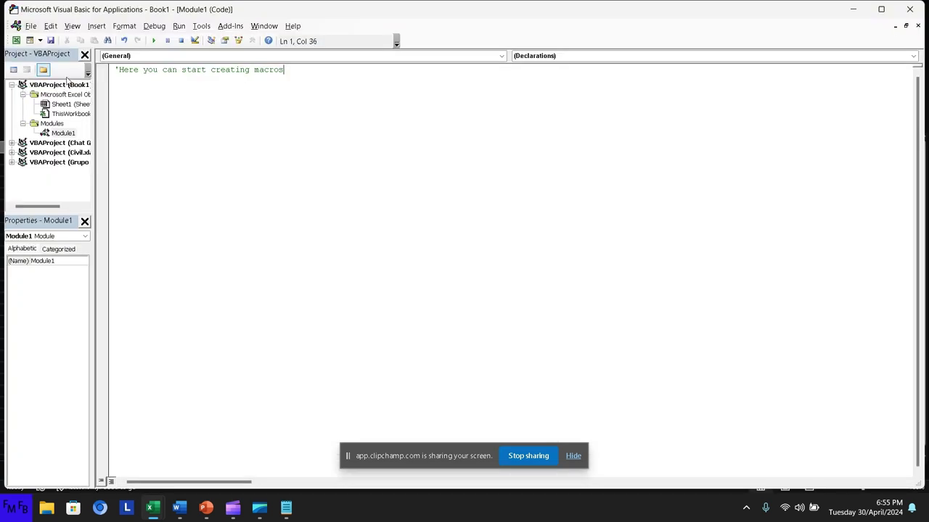
click(206, 27)
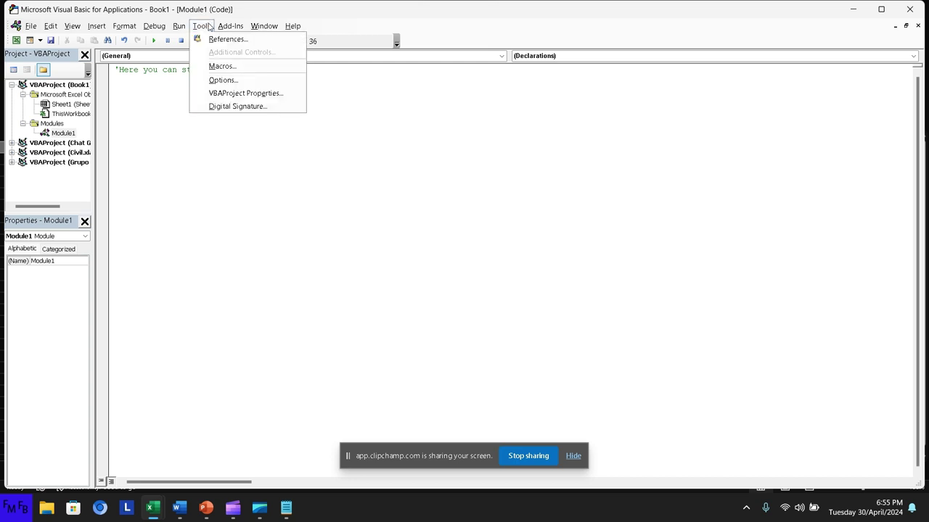
click(216, 39)
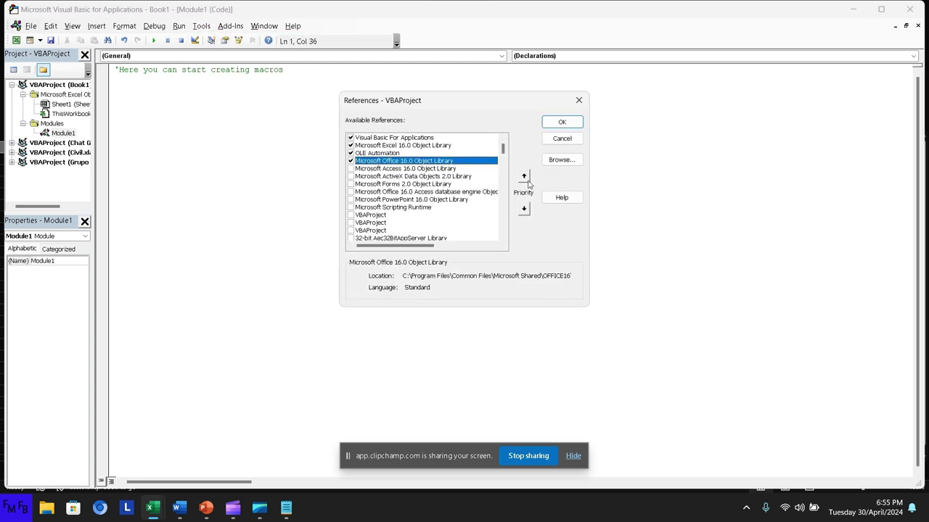
Step: Scroll the References list, tick Microsoft Word 16.0 Object Library, and confirm with OK
drag(506, 148, 507, 192)
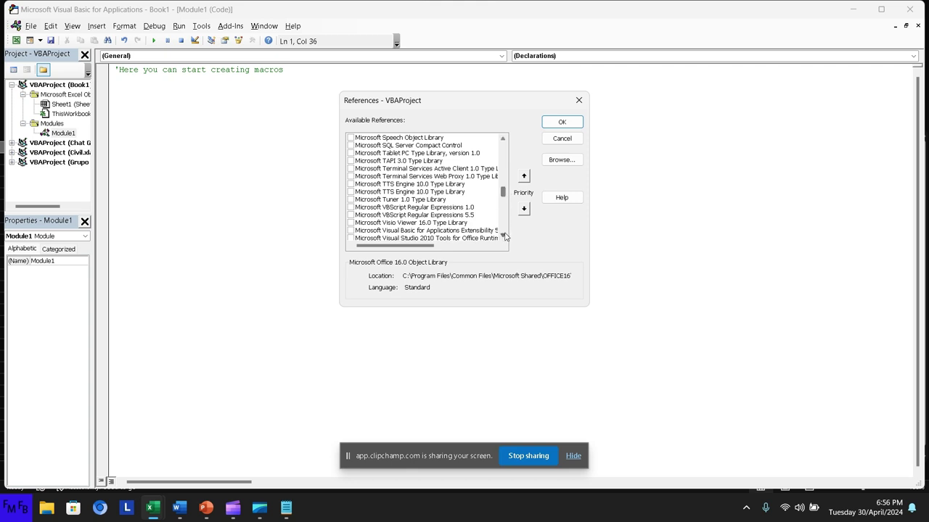
click(505, 237)
click(504, 237)
click(504, 237)
click(504, 237)
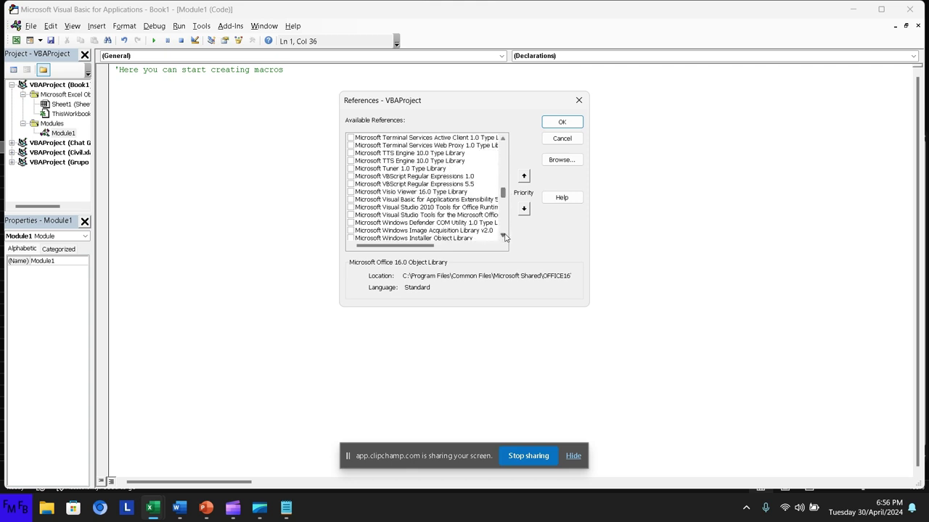
click(505, 238)
click(504, 237)
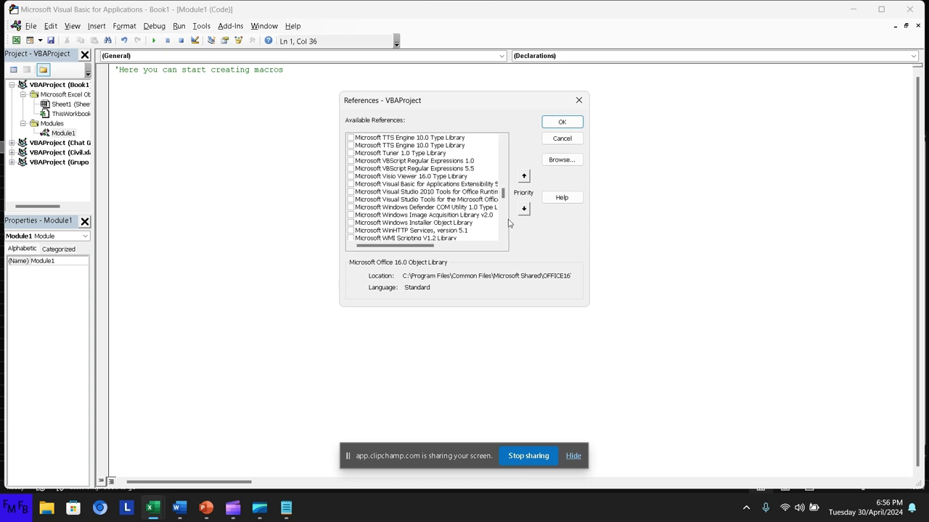
drag(504, 200, 506, 124)
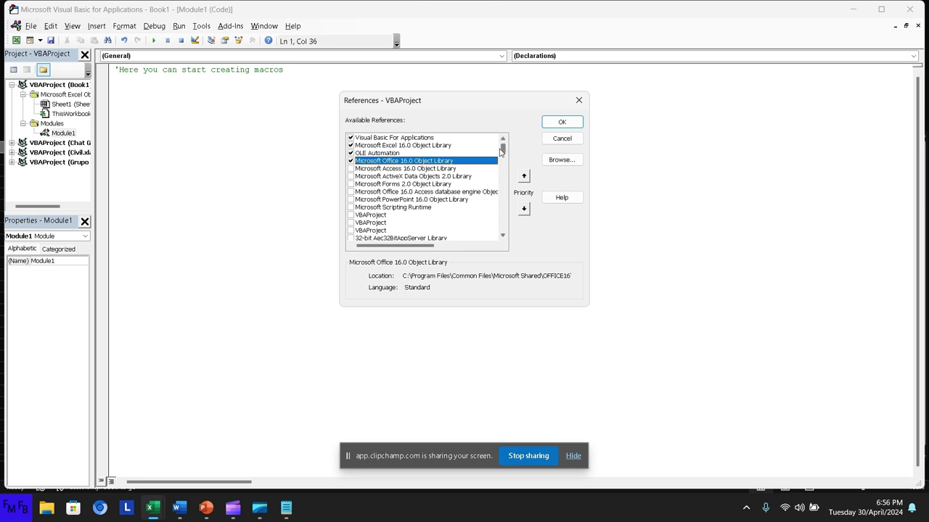
drag(501, 150, 501, 198)
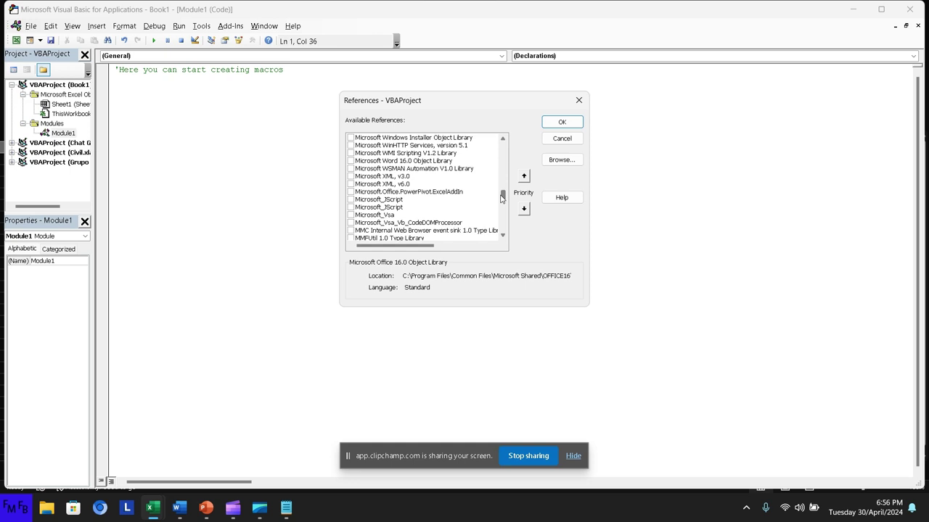
click(350, 161)
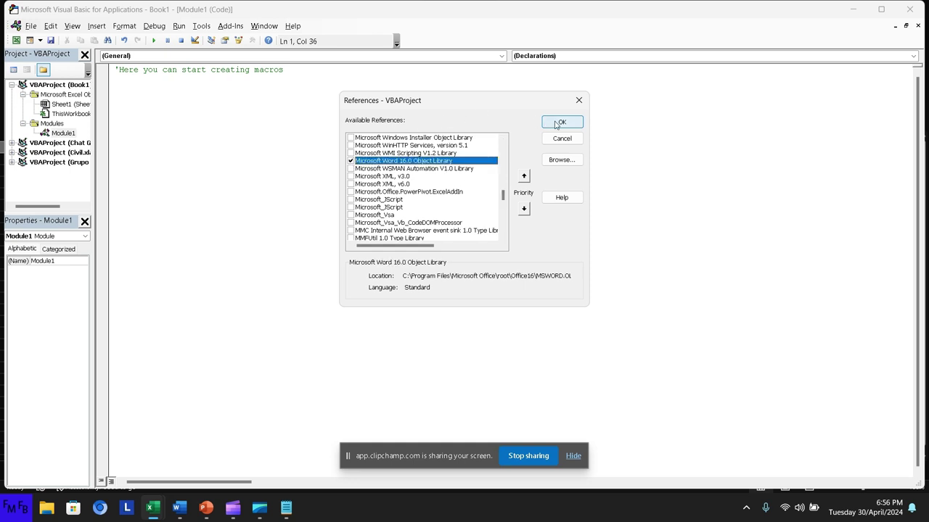
click(555, 122)
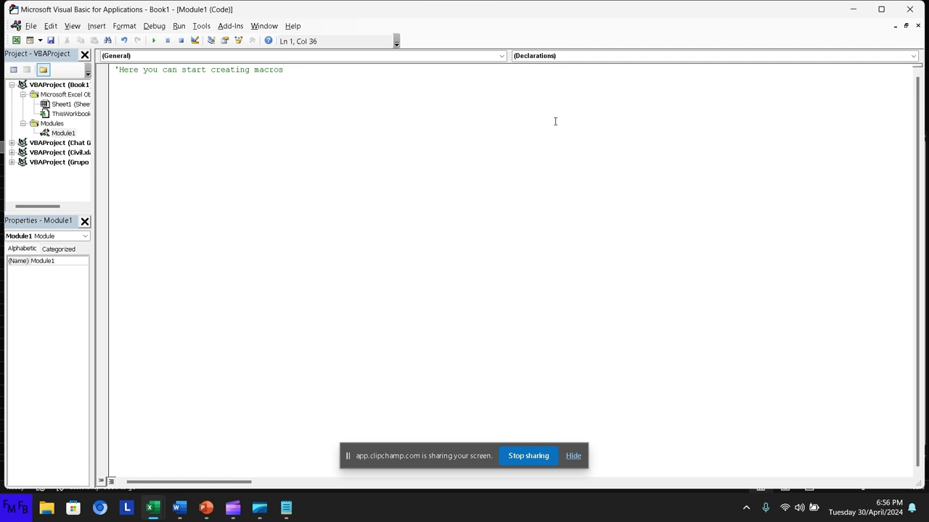
Step: In Notepad, type the English early-binding sentence ending 'functions in word, using VBA' and begin the Spanish with 'Así'
click(283, 515)
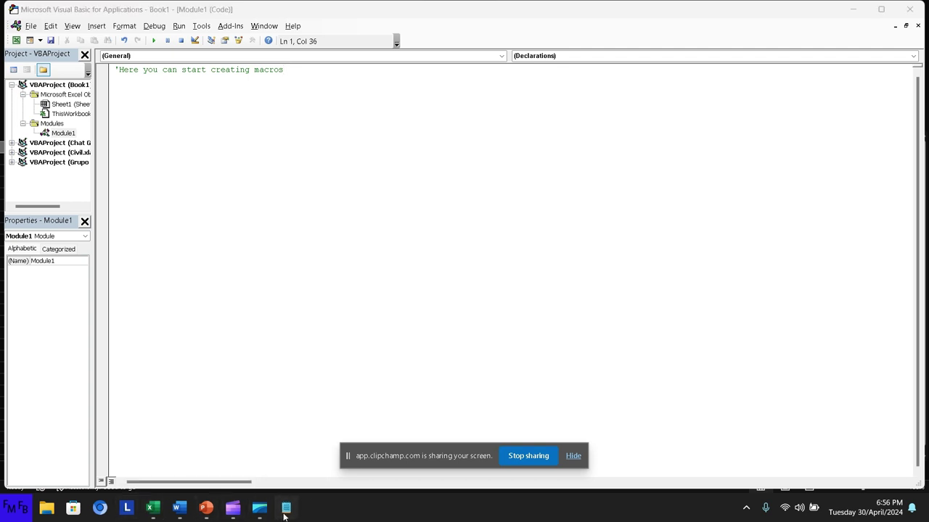
text(Th)
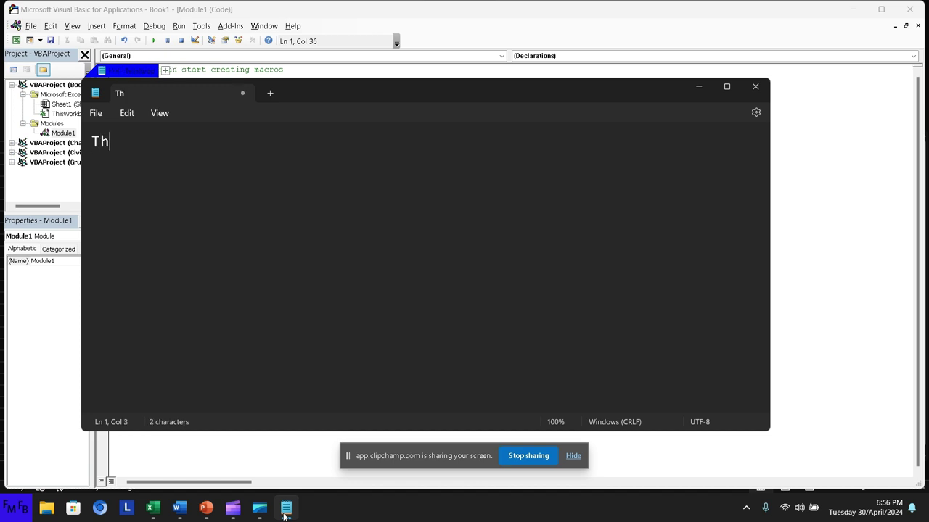
text(at is h)
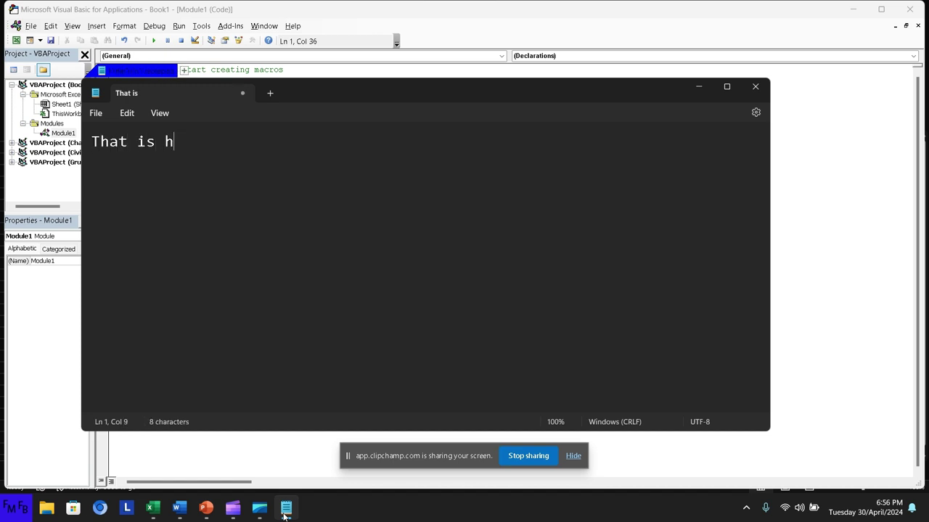
text(ow you)
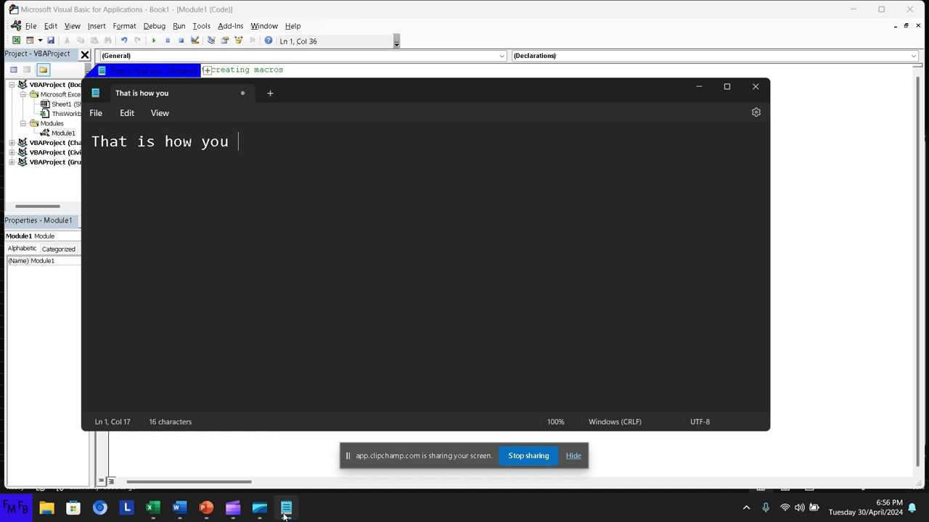
text(do ear)
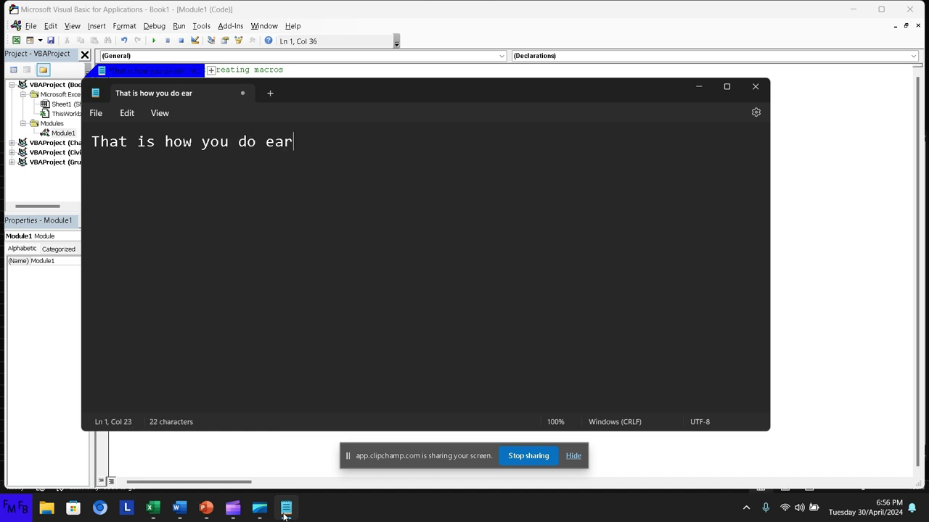
text(ly bin)
text(ding)
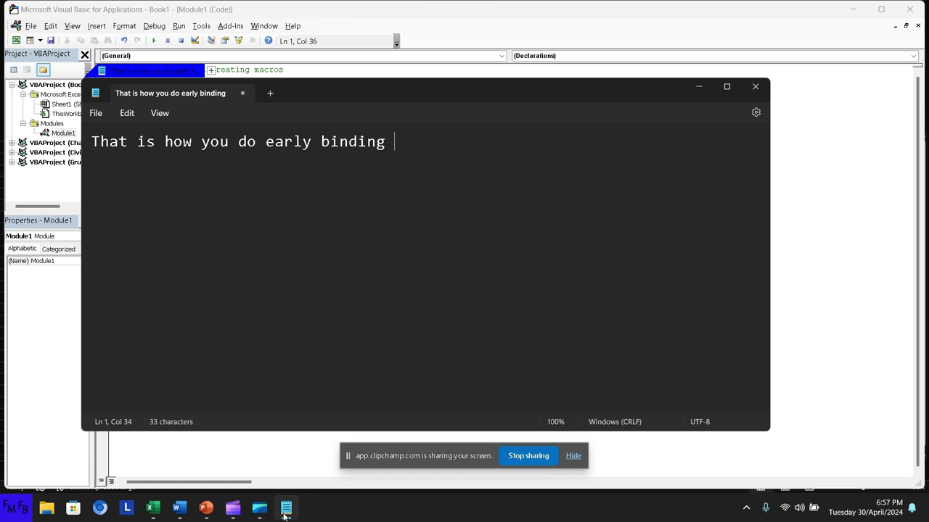
text(and then you )
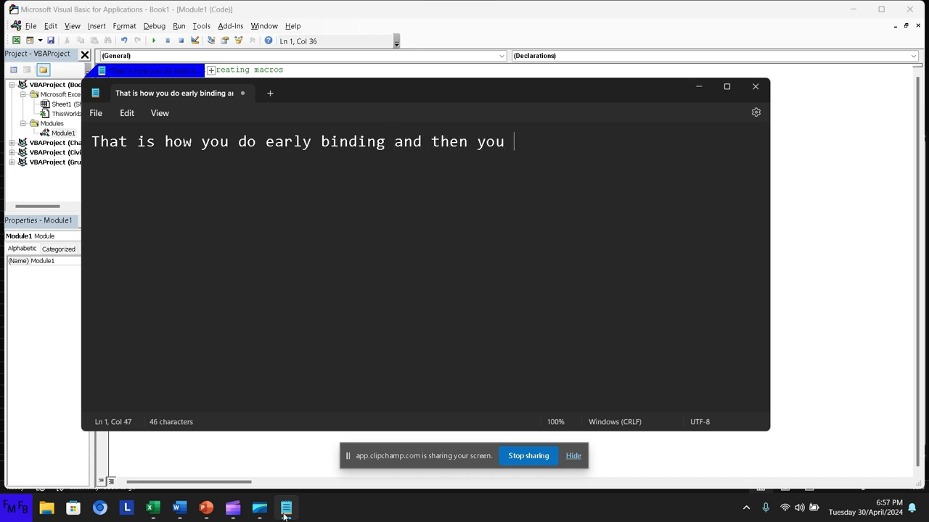
text(proceed )
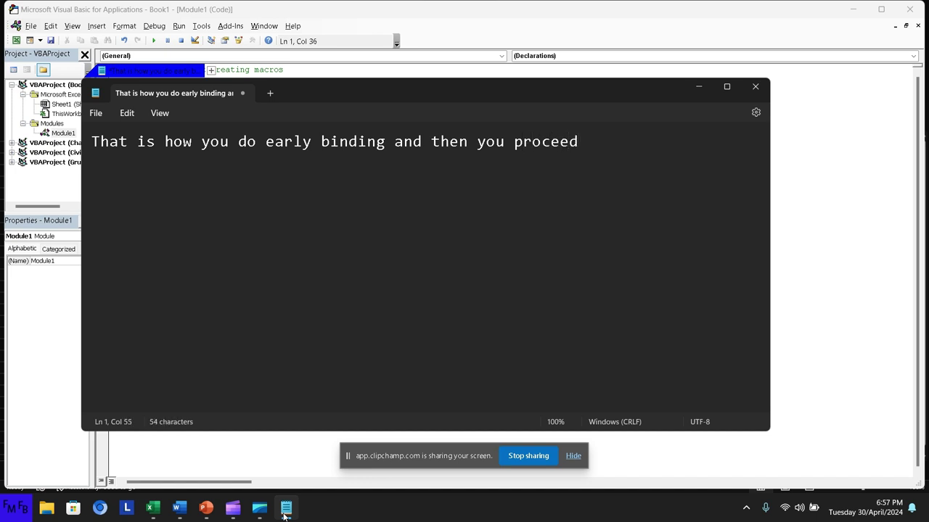
text(in crea)
text(ting the )
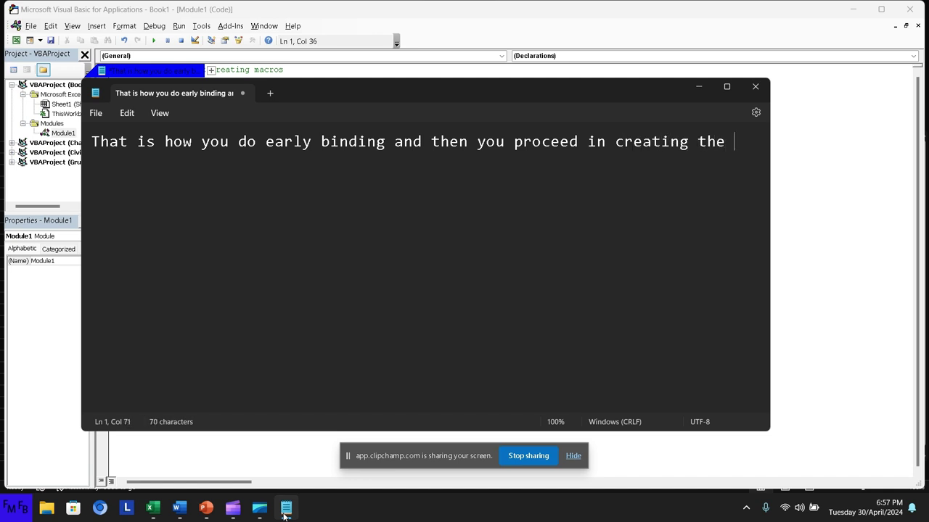
text(objects t)
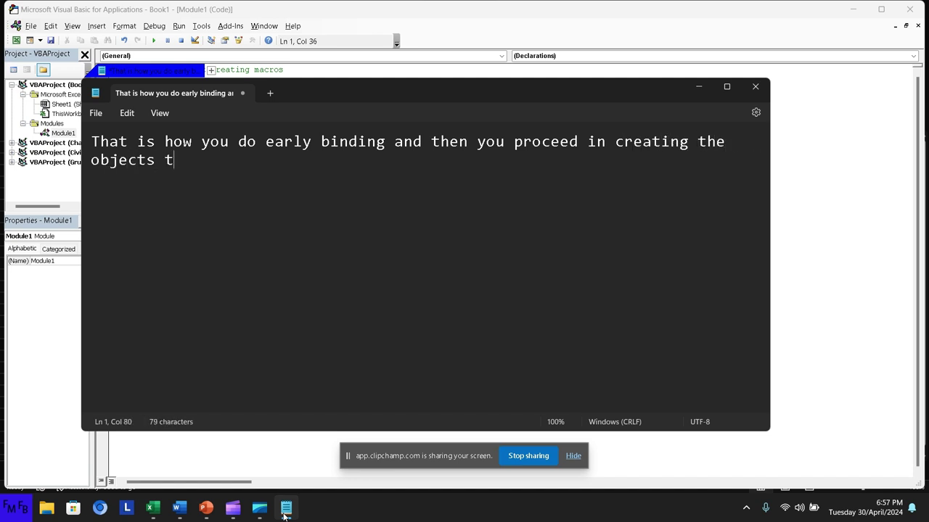
text(hat will )
text(allow you )
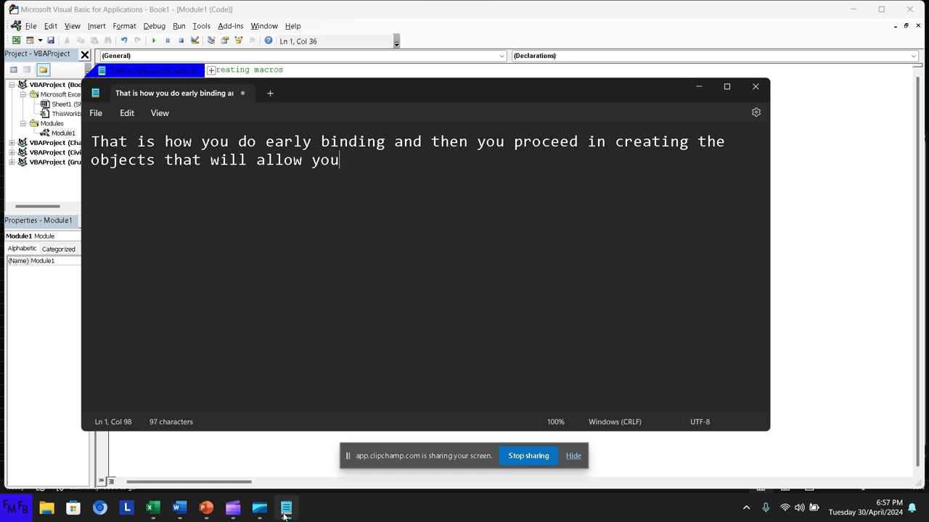
text(to acces)
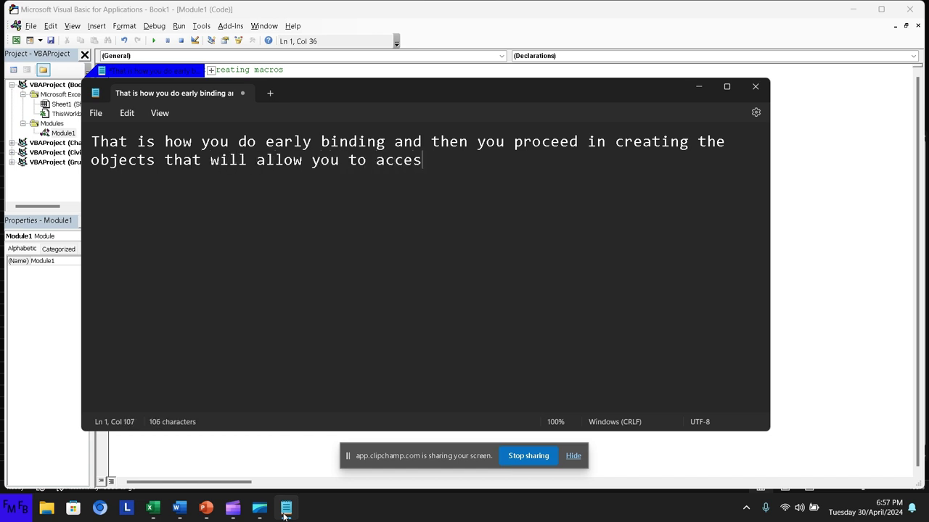
text(s all th)
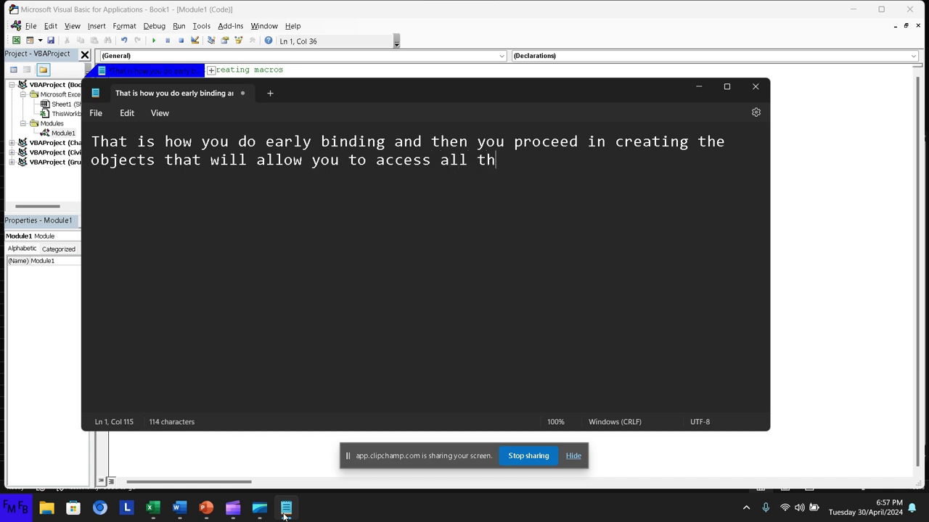
text(e func)
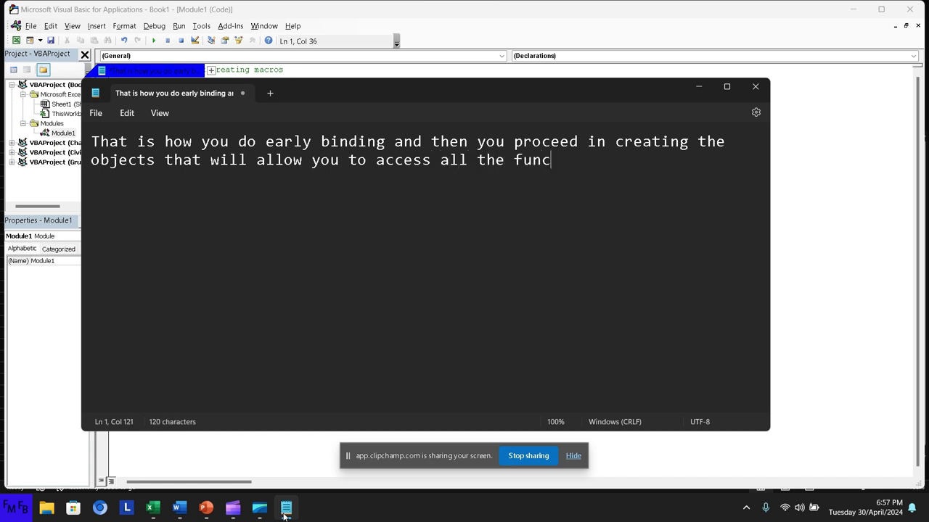
key(BackSpace)
text(ction)
text(s in w)
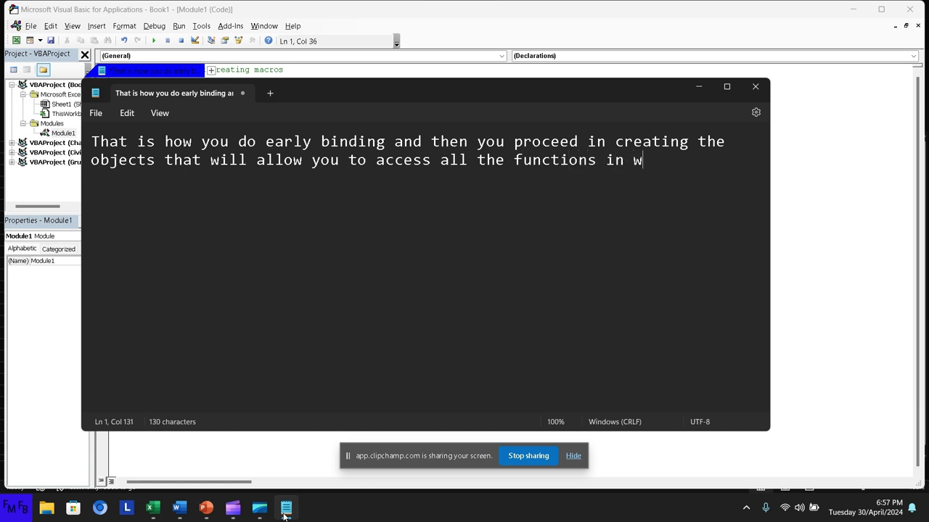
text(ord, usin)
text(g VBA)
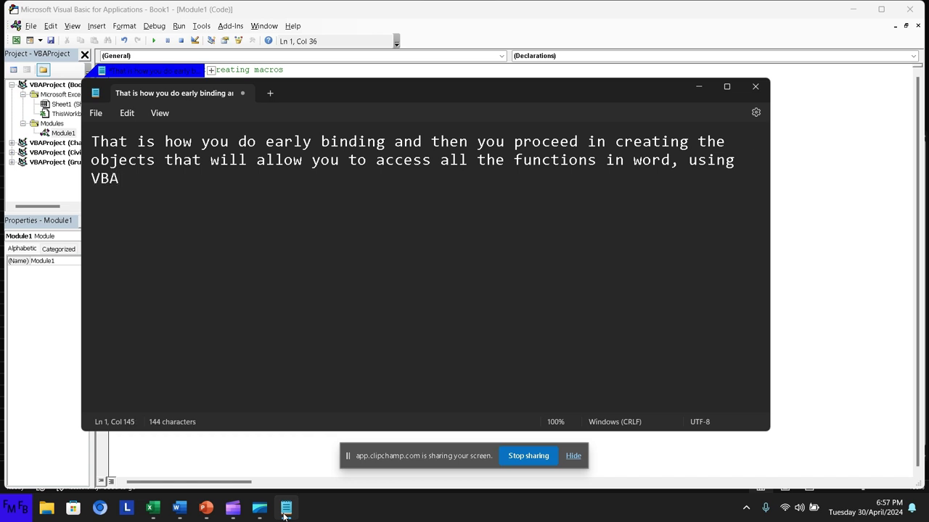
text(./)
text(Así)
text( se)
key(BackSpace)
key(BackSpace)
Step: Finish the Spanish text 'es como se hace el early binding…' ending 'funciones de word mediante VBA.'
text(es)
text( como se ha)
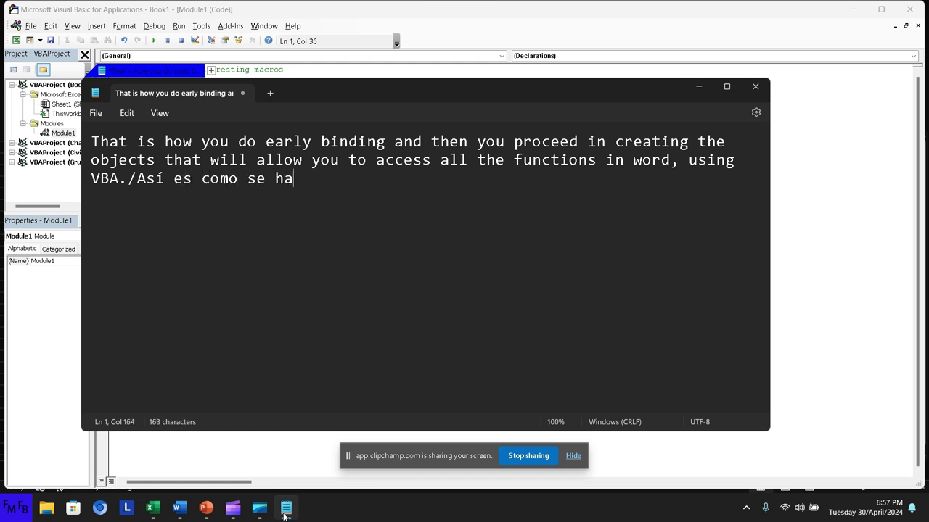
text(v)
key(BackSpace)
text(ce el )
text(early )
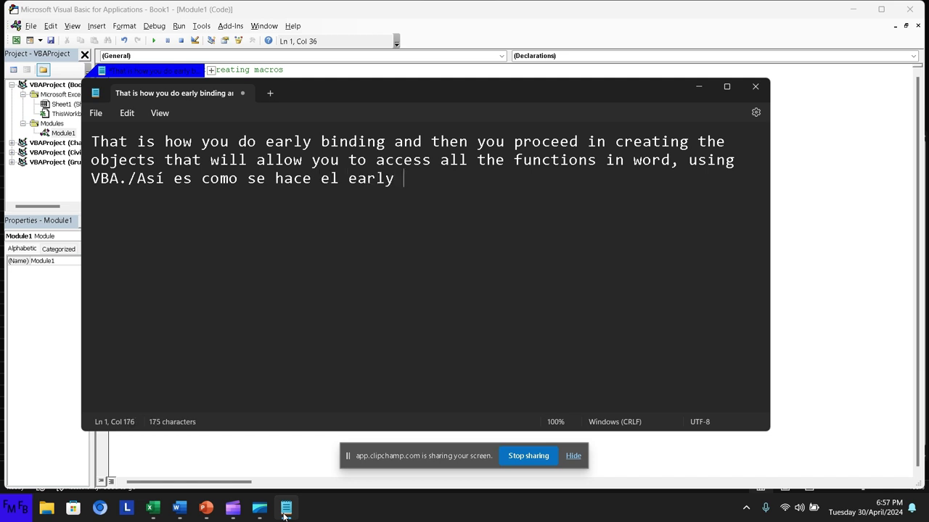
text(binding )
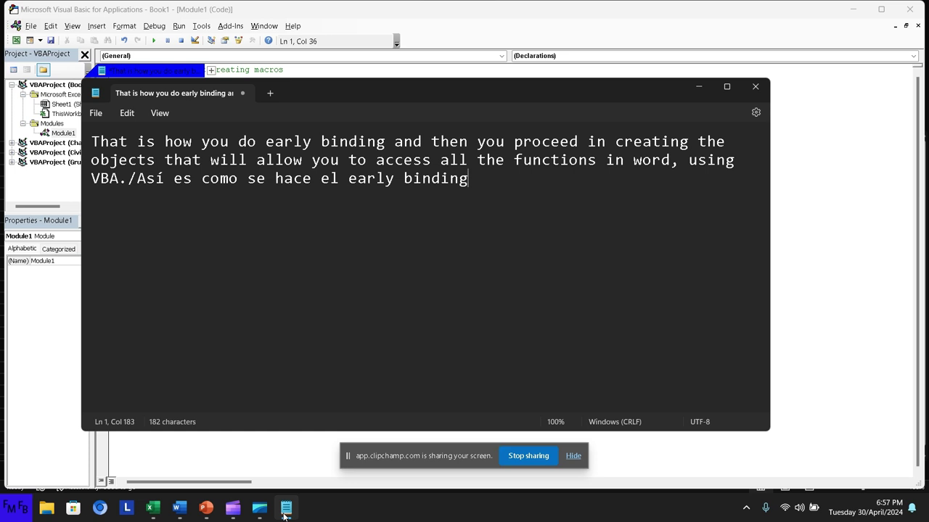
text(y )
text(luego)
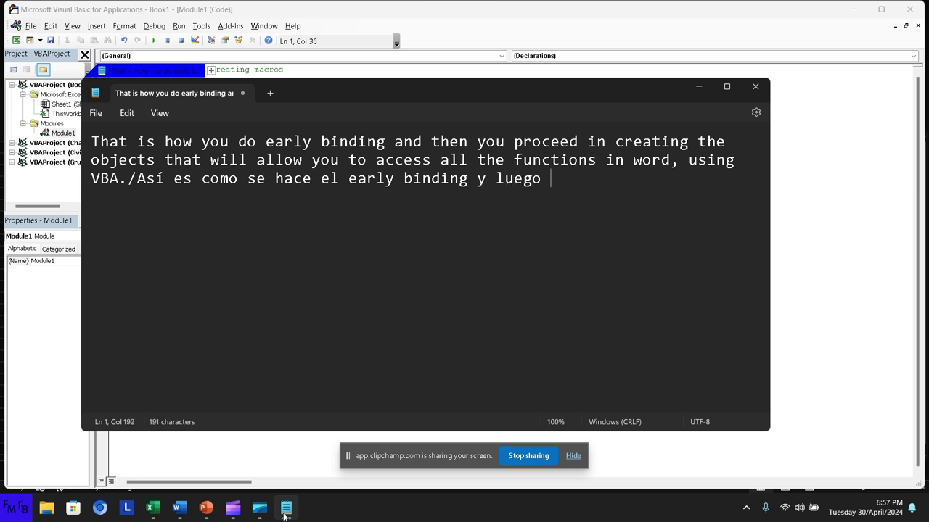
text( se pro)
text(cede a cre)
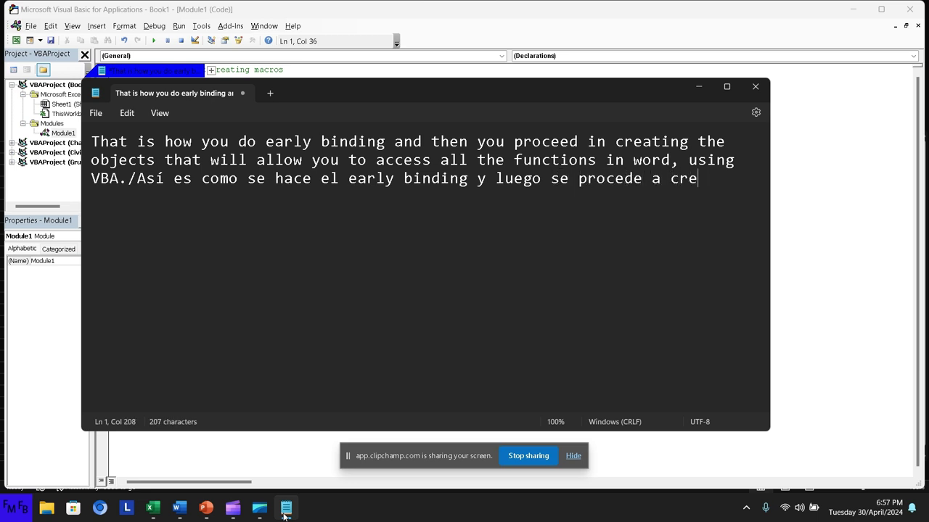
text(ar los ob)
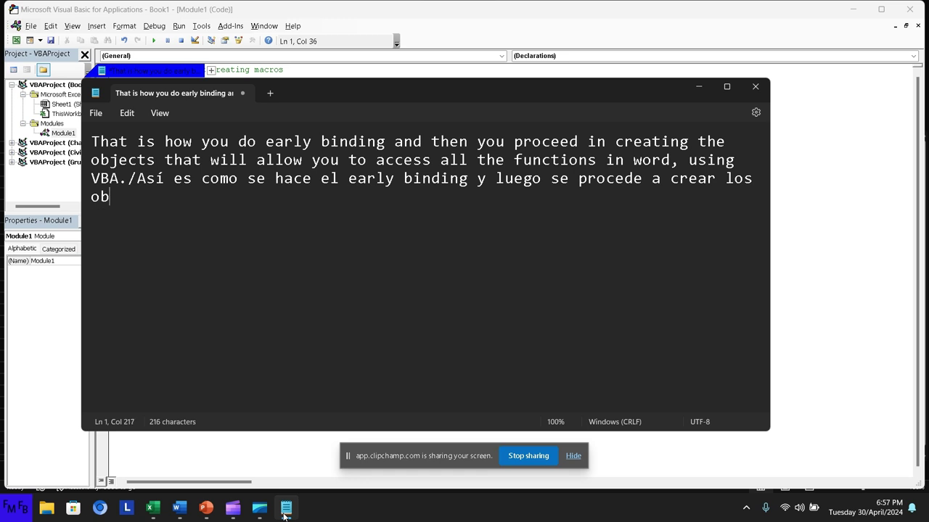
text(jetos )
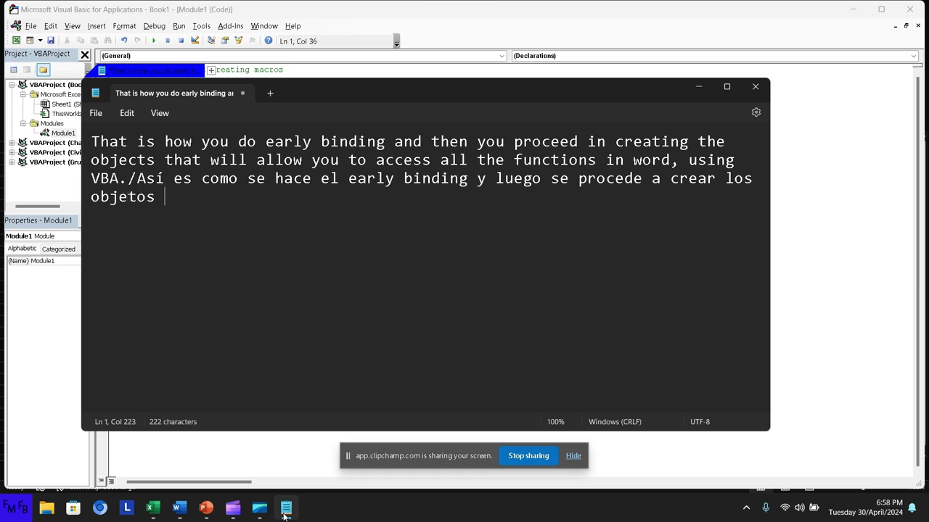
text(para )
text(poder acce)
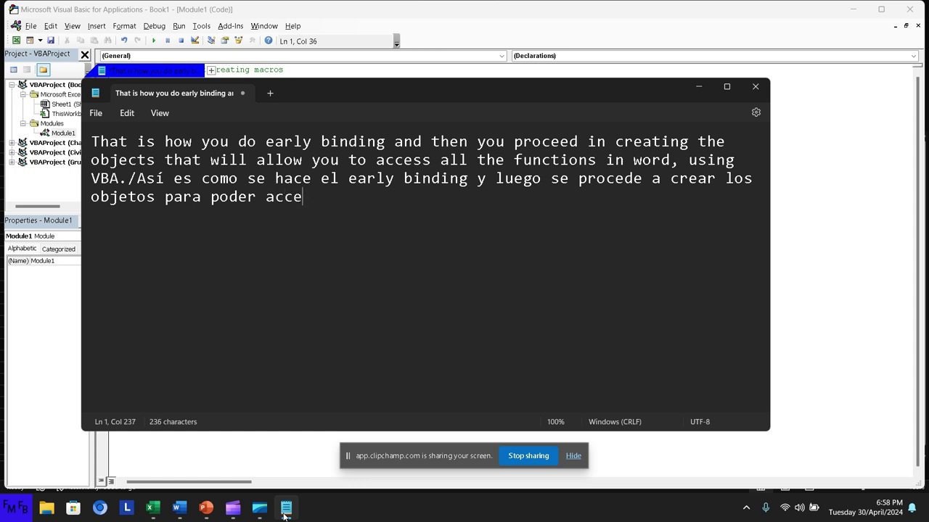
text(der a t)
text(odas las f)
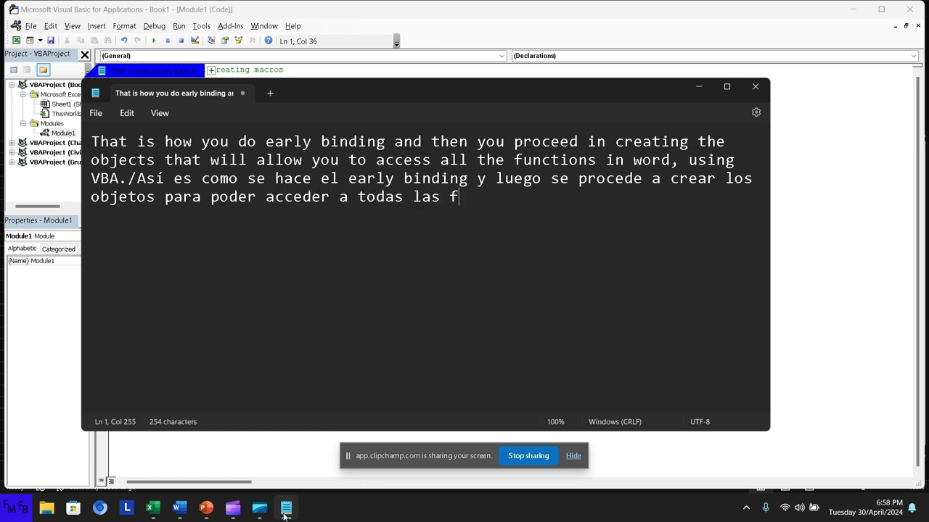
text(unciones d)
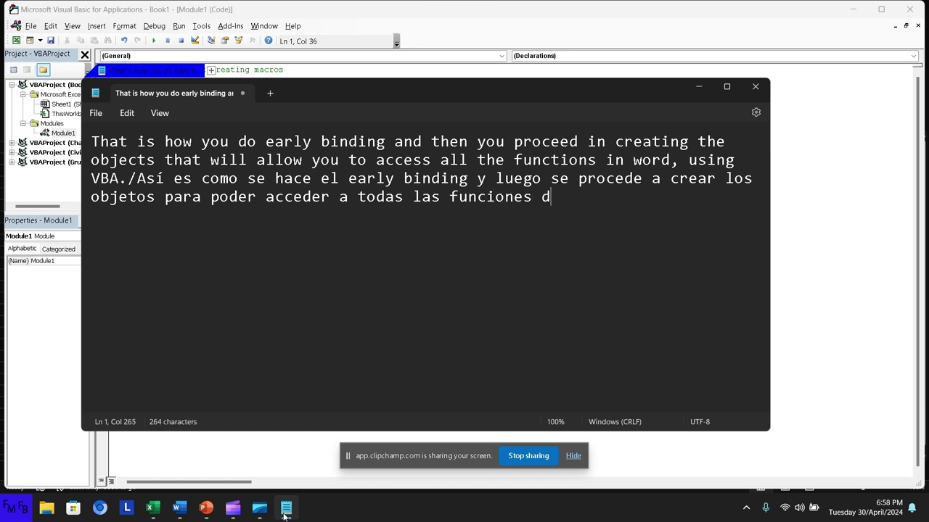
text(e word )
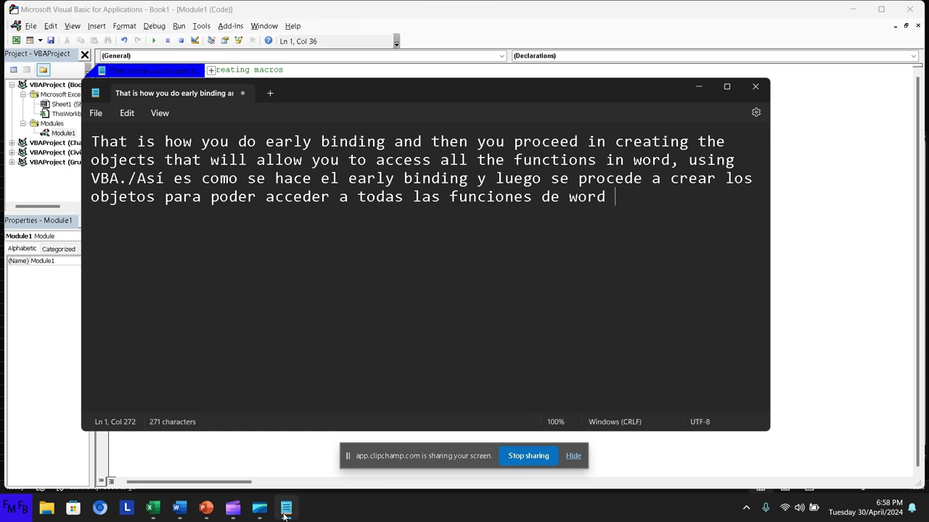
text(mediante )
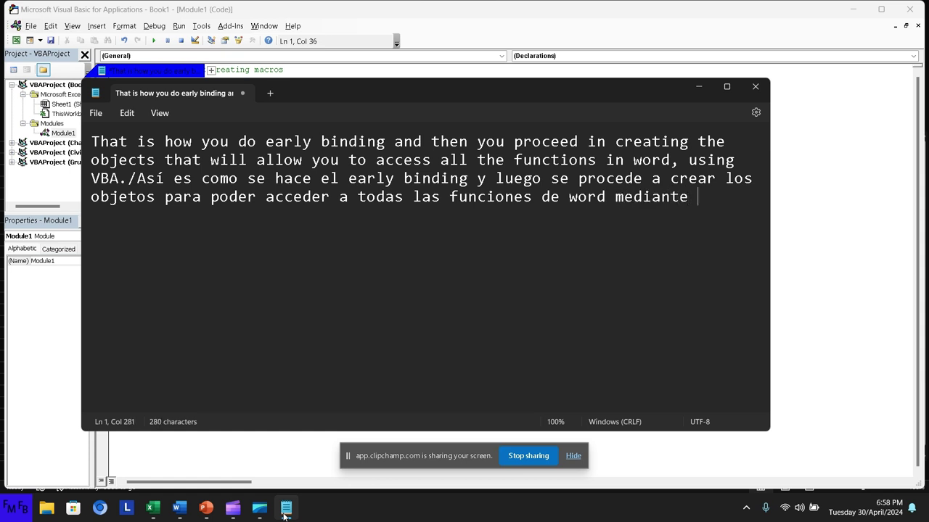
text(VBA.)
mouse_move(259, 510)
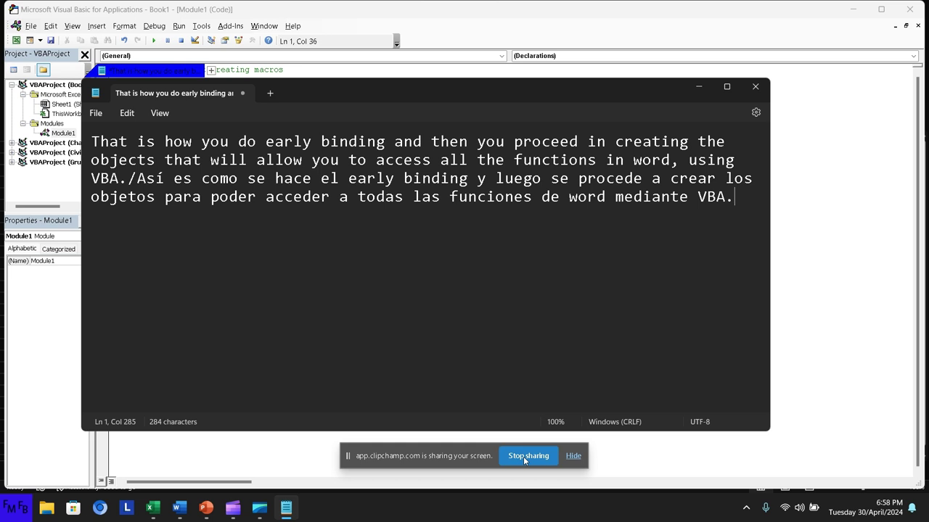
key(ctrl+a)
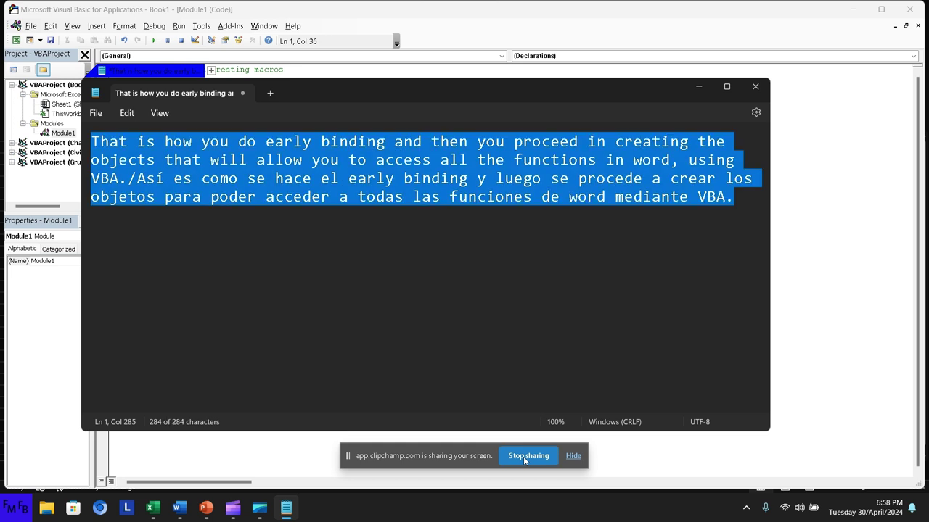
Step: Replace the note with English instructions: view, macros, record a macro, give it a name
text(Para)
key(BackSpace)
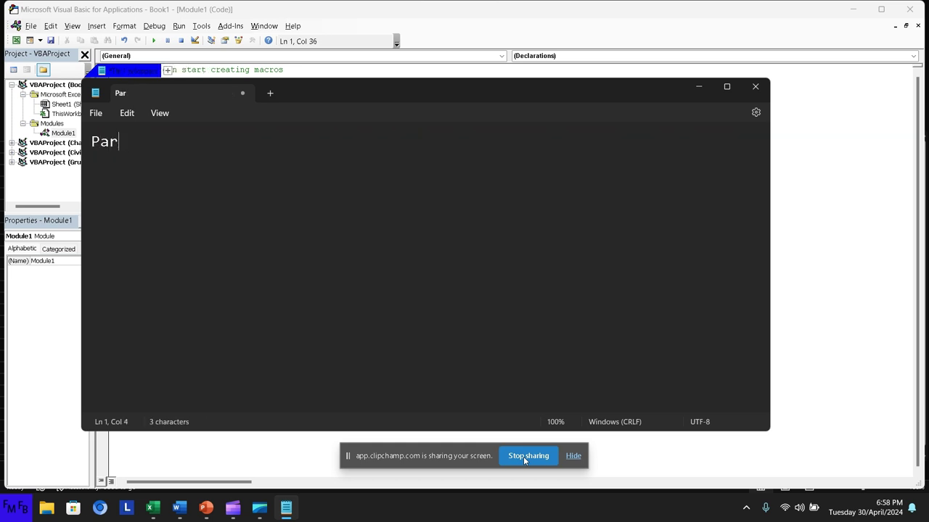
key(BackSpace)
key(BackSpace)
key(BackSpace)
text(To )
text(Reco)
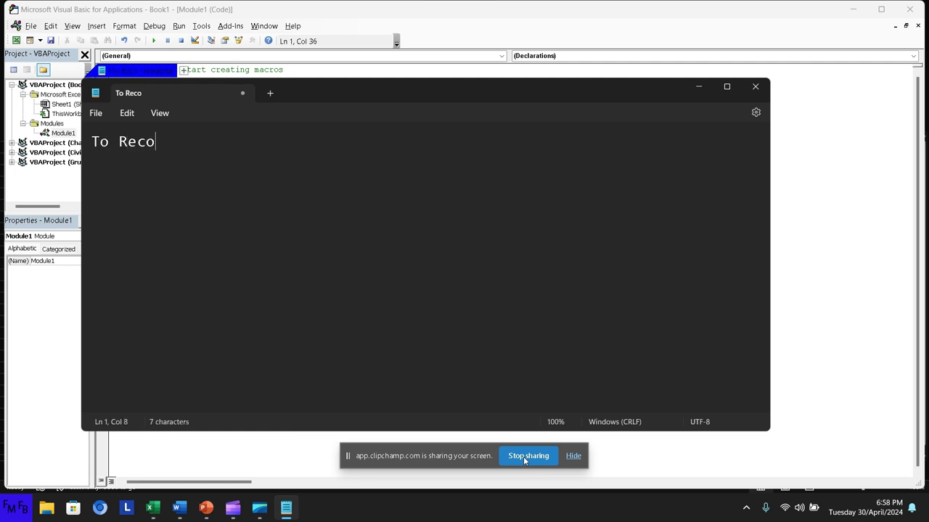
text(rd a macr)
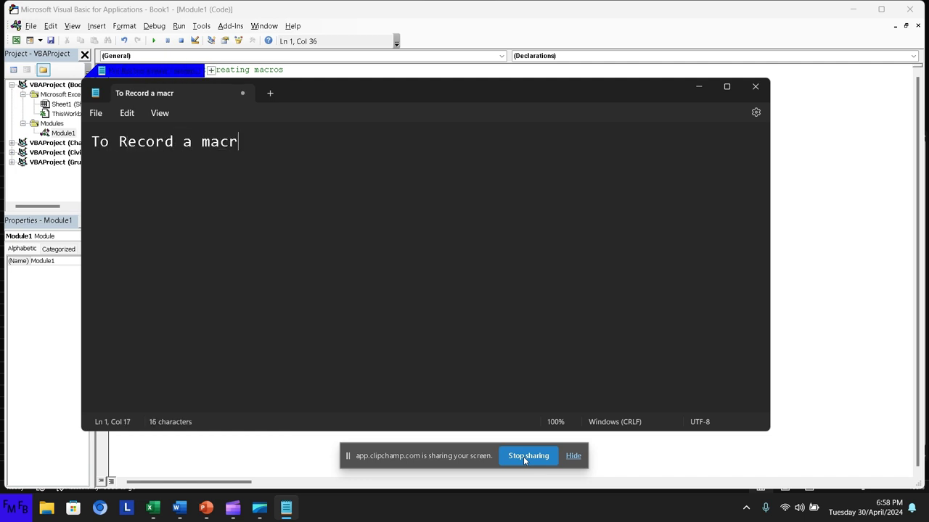
text(o, yo)
text(u need to )
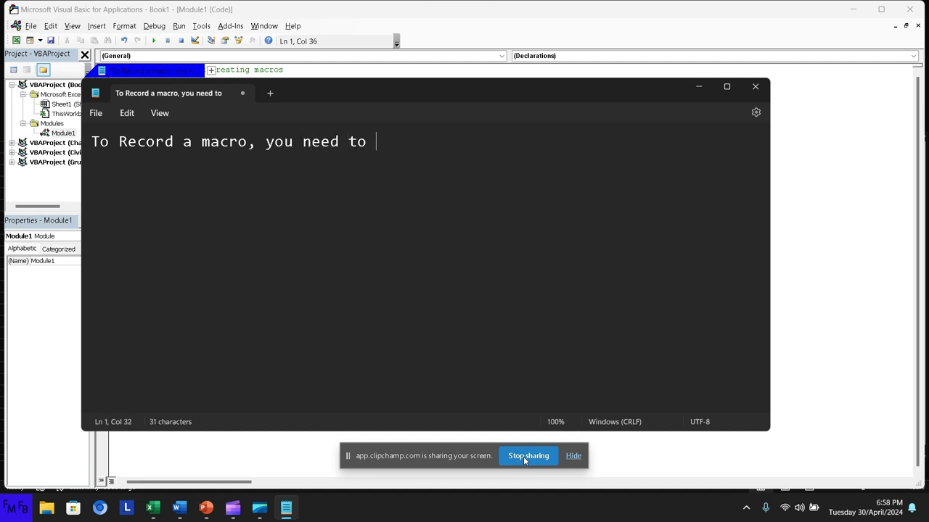
text(click)
text(view)
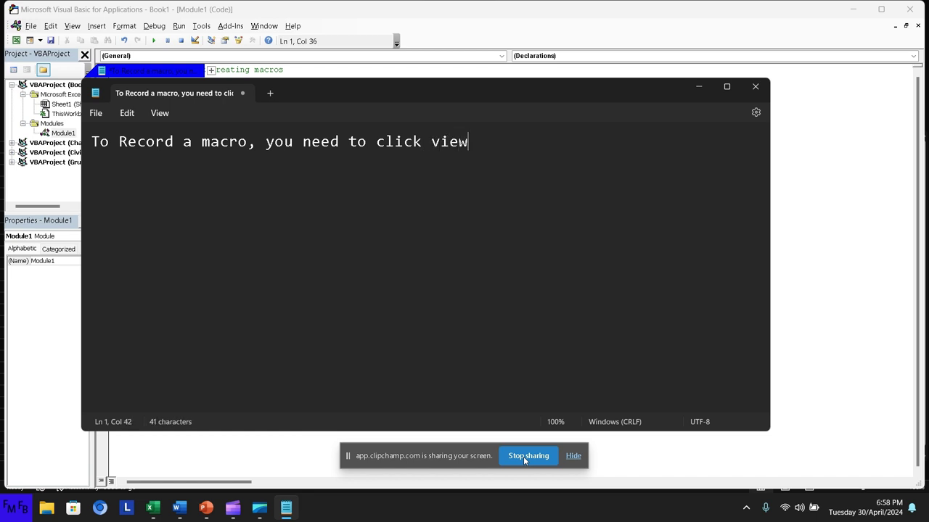
text(, macr)
text(os, rec)
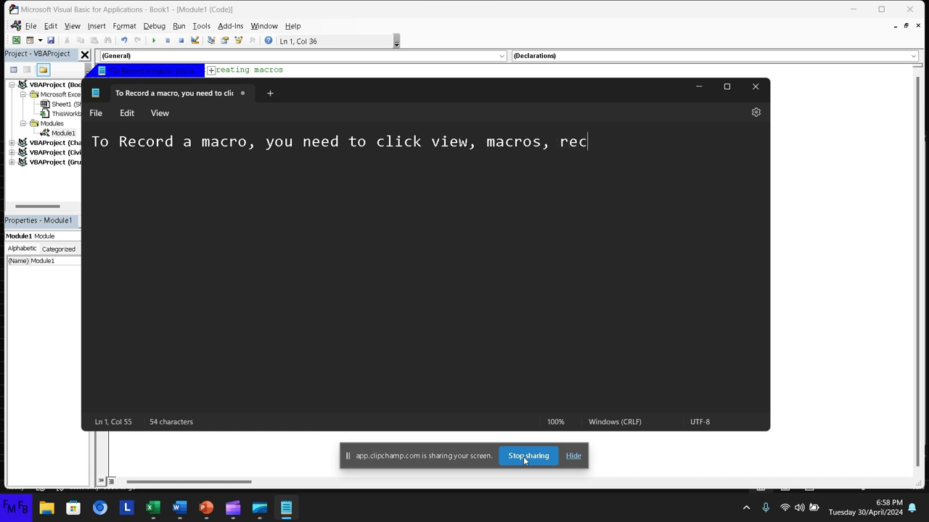
text(ord a macr)
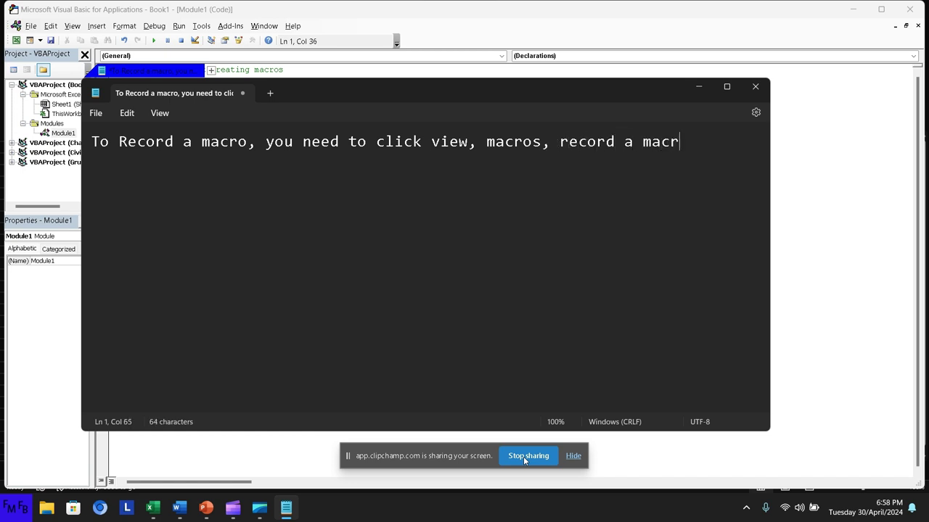
text(o,)
text(you)
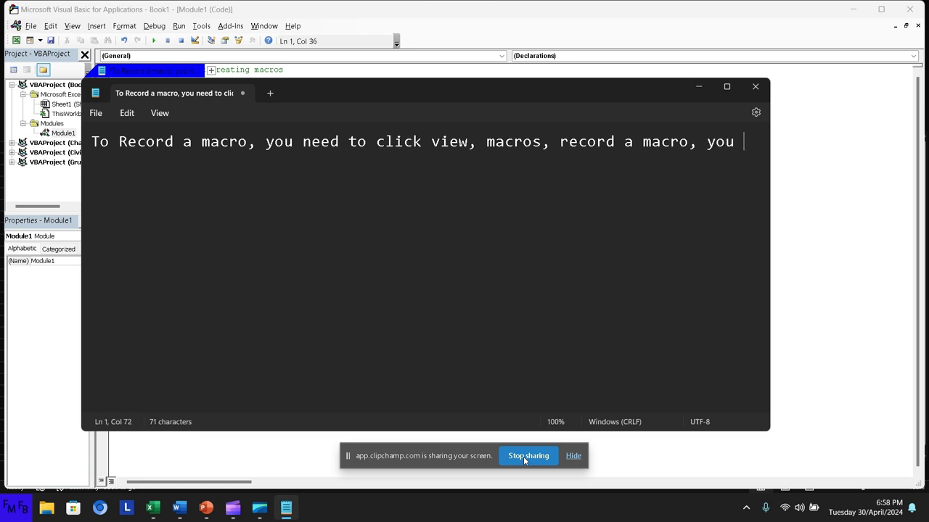
text( give it )
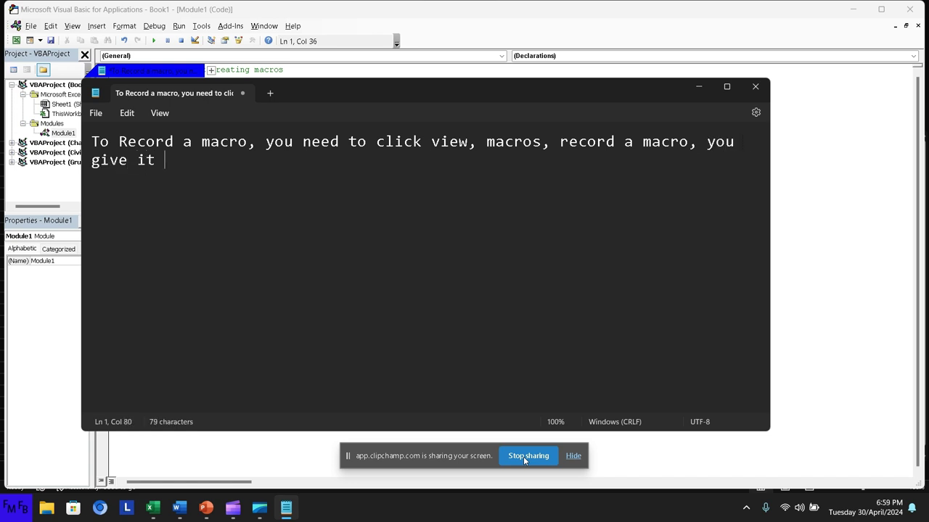
text(a name and)
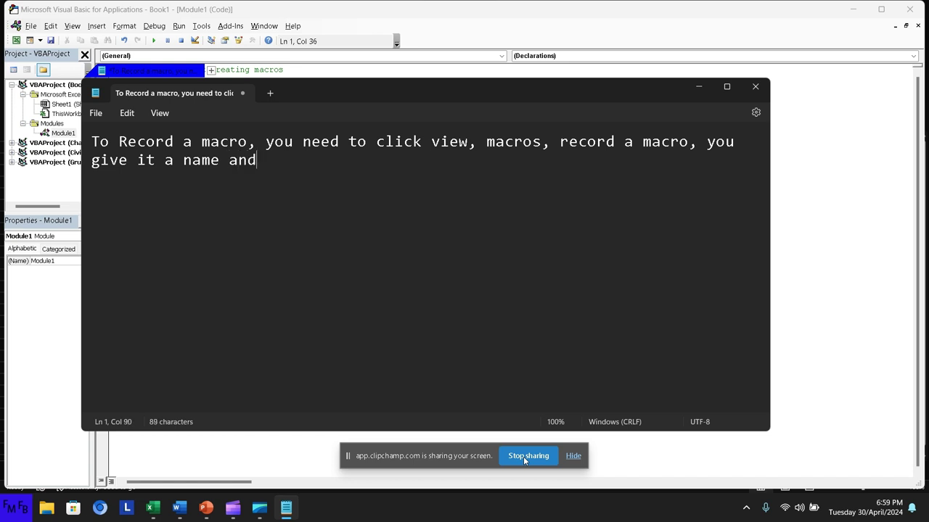
text( then )
text(youpr)
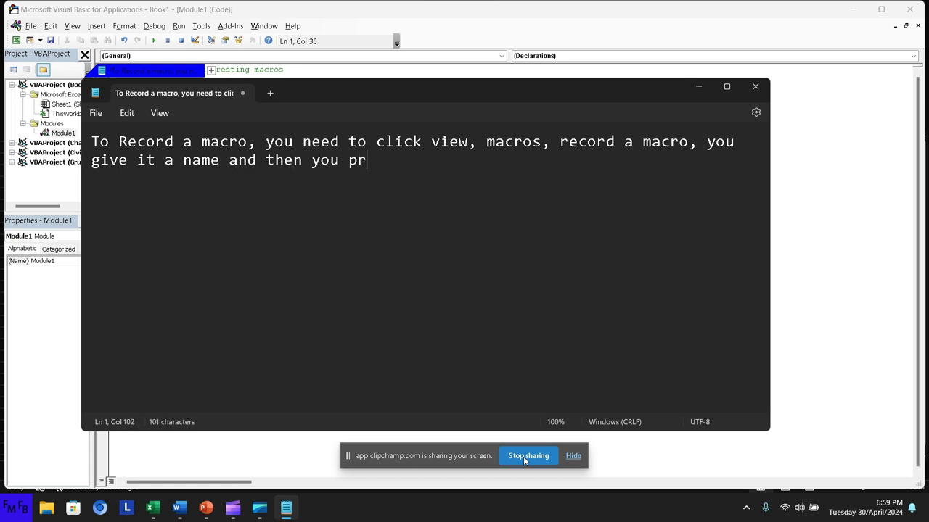
text(ess enter)
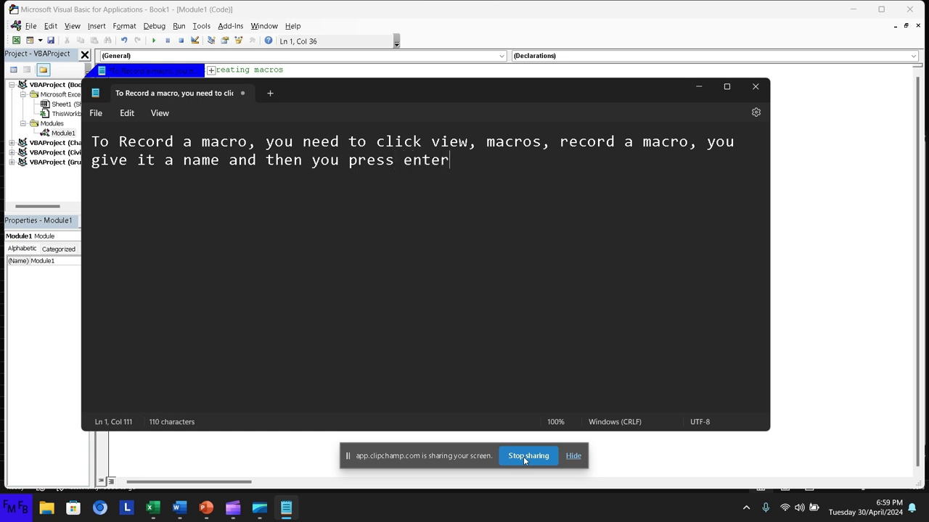
text(./)
text(o)
text( Record )
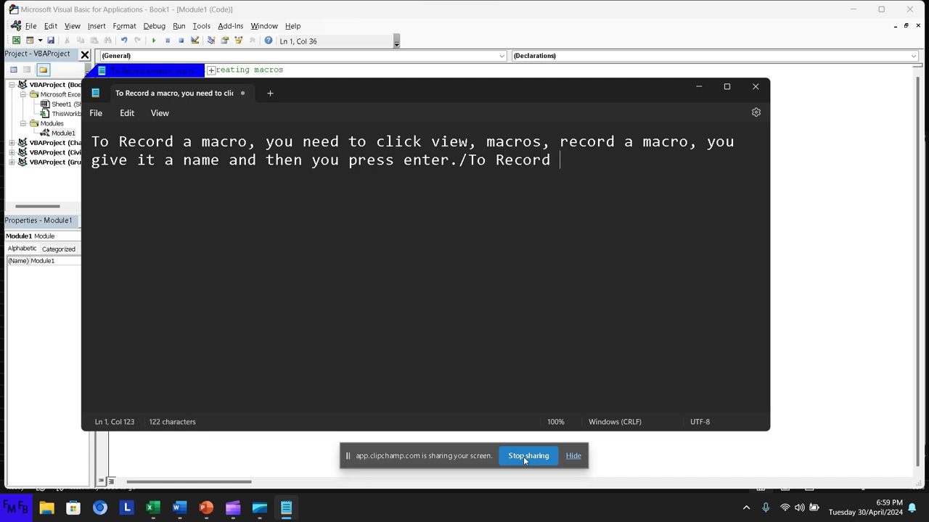
text(a macro)
text(, )
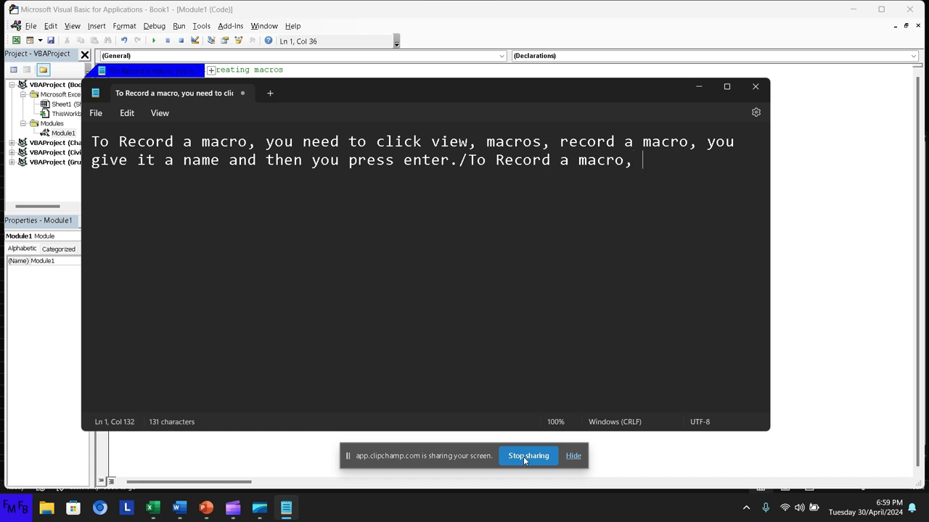
text(debe dar)
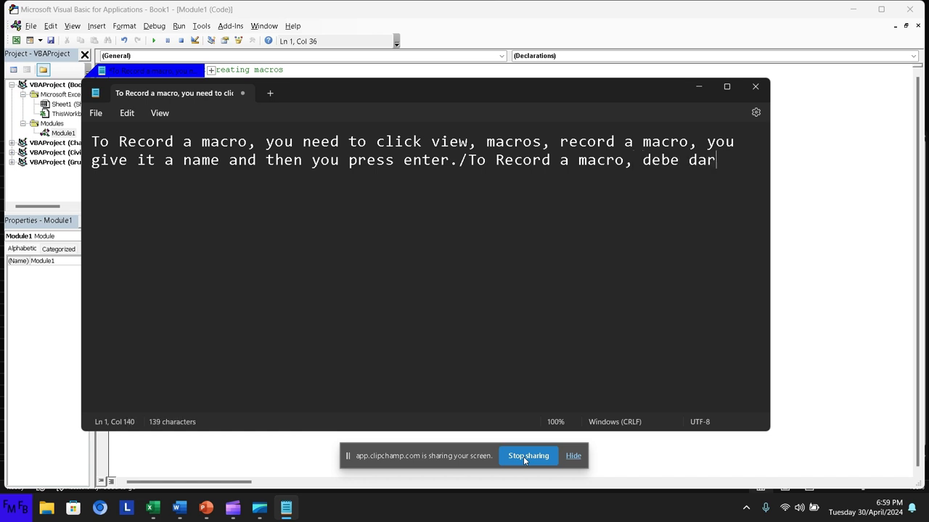
text(clci)
Step: Complete the Spanish version ending 'para empezar a grabar la macro.' and cut all the note text
key(BackSpace)
key(BackSpace)
text(ic)
text(un)
key(BackSpace)
key(BackSpace)
text(en view)
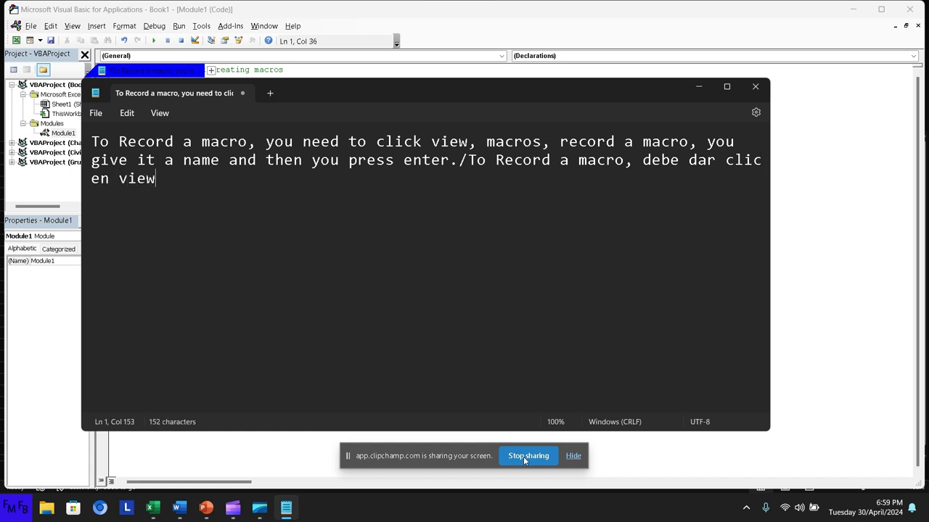
text(, l)
text(uego macr)
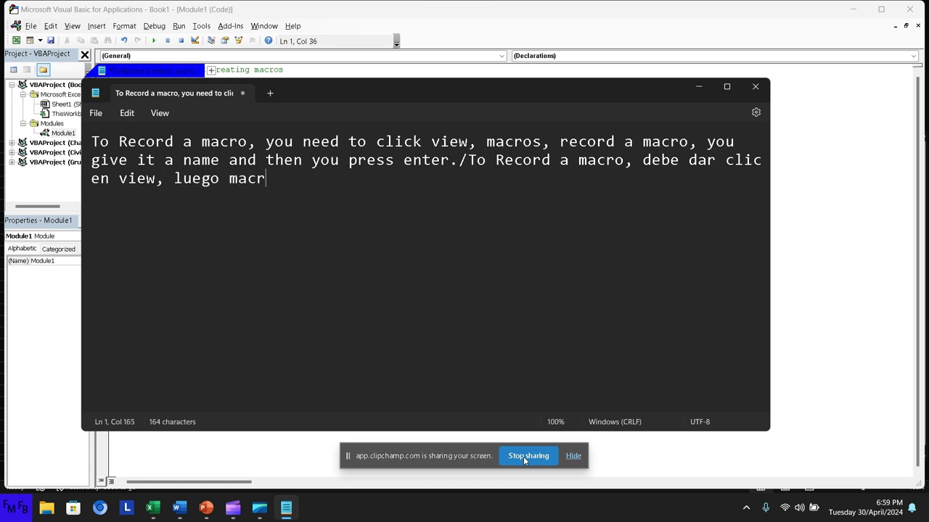
text(os,)
text( graa)
key(BackSpace)
text(bar )
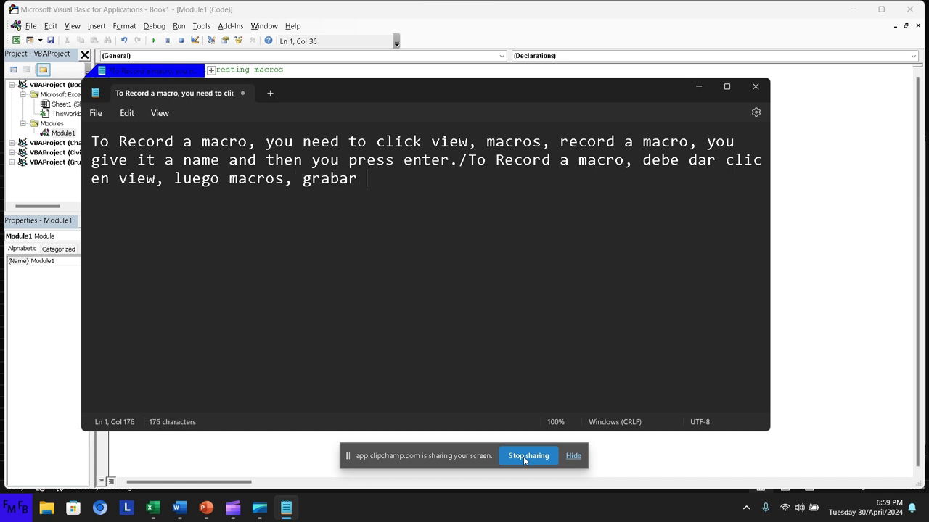
text(macro)
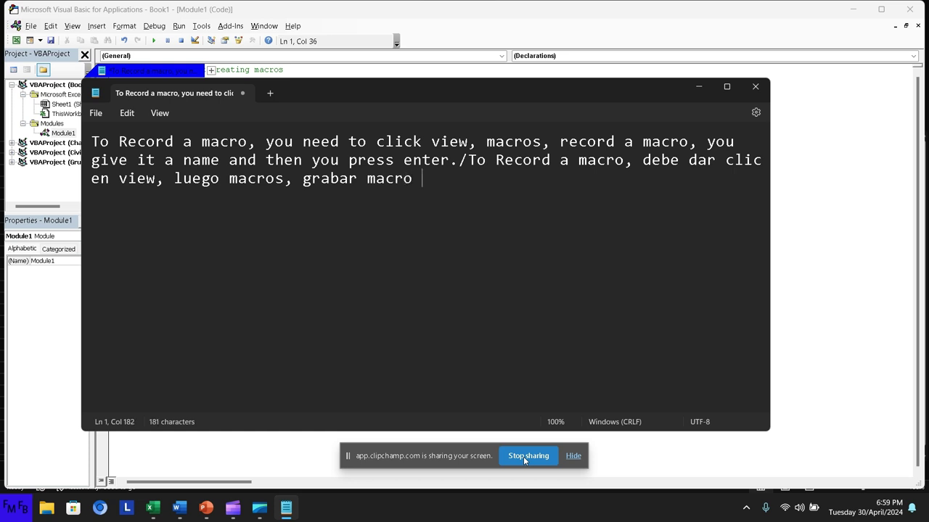
key(BackSpace)
text(, se)
text(le)
text( da un nom)
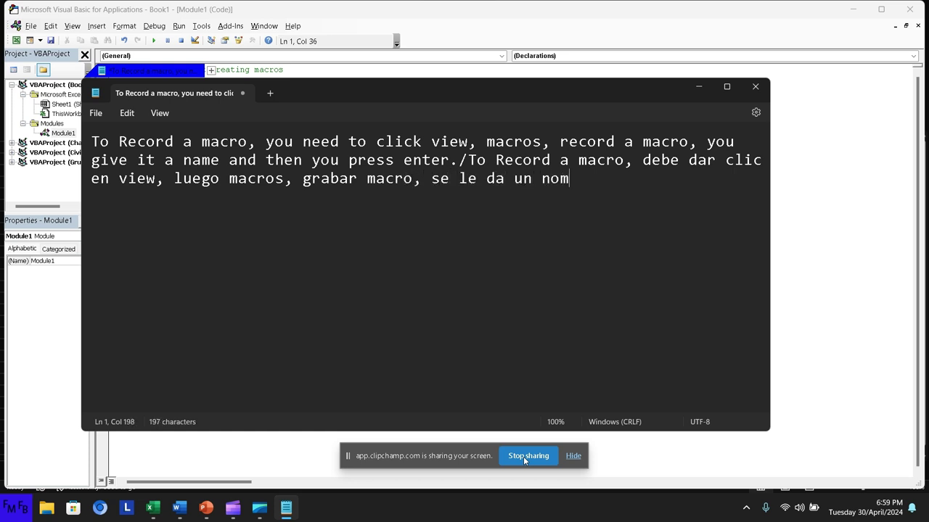
text(bre y lue)
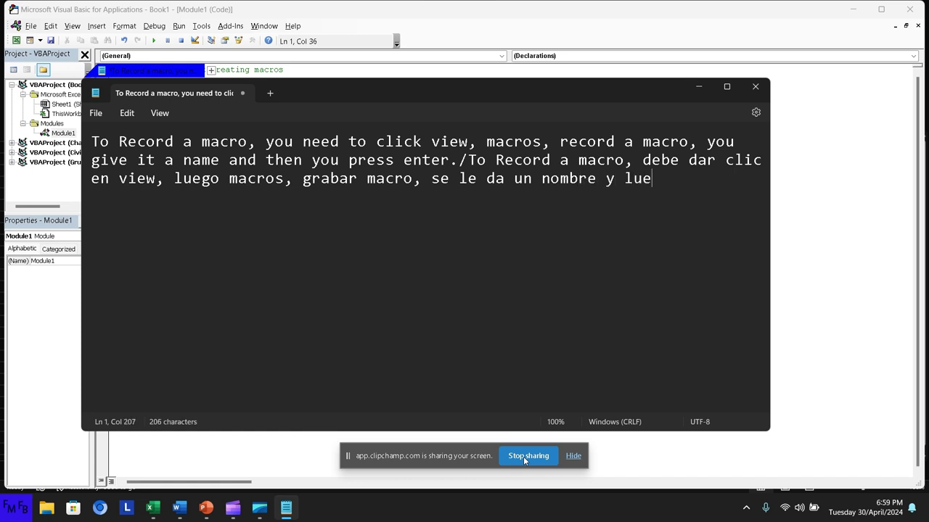
text(go se p)
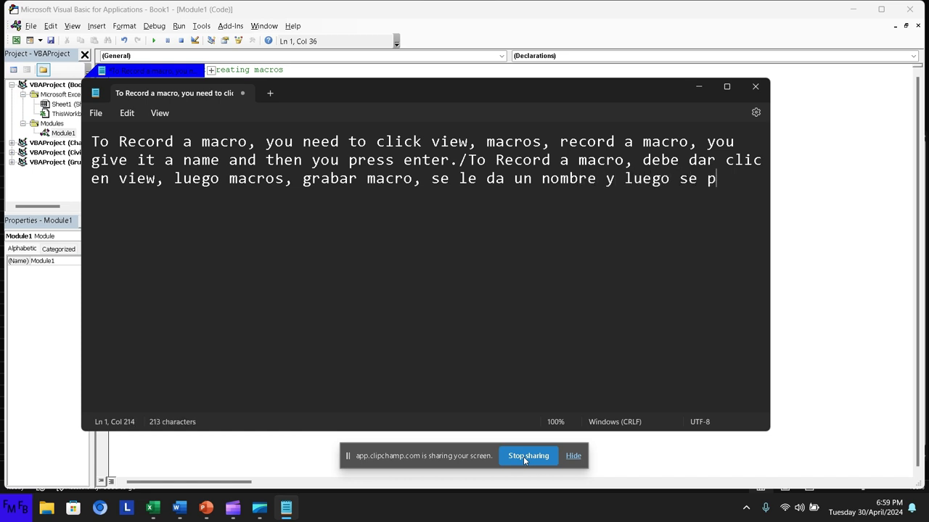
text(resiona)
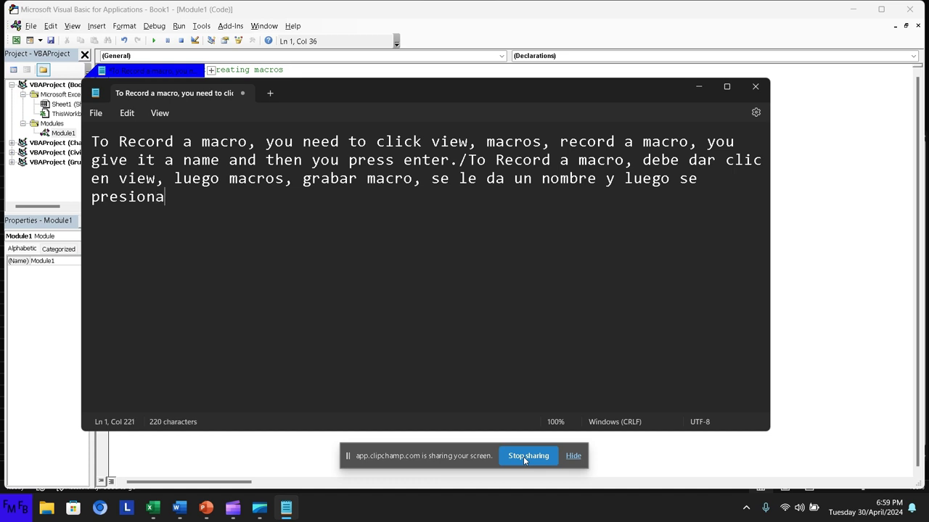
text( enter)
text( para emp)
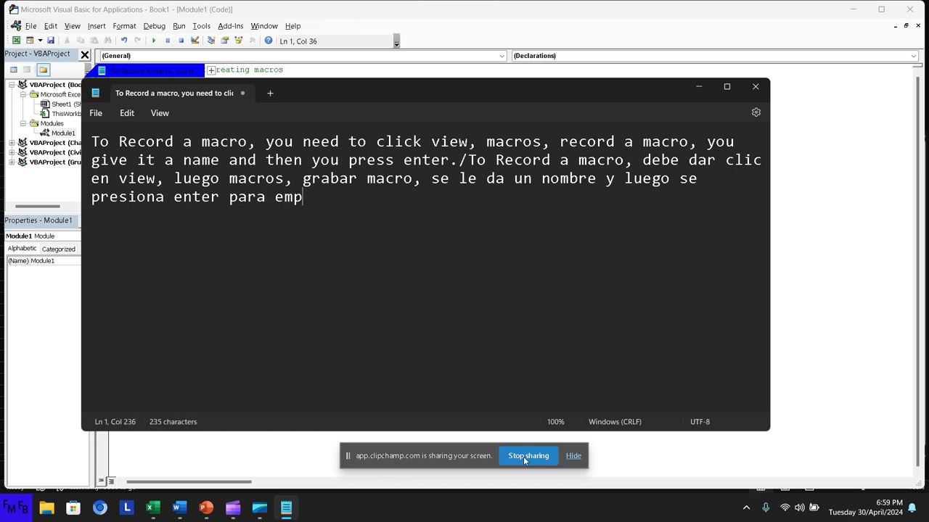
text(ezar a gra)
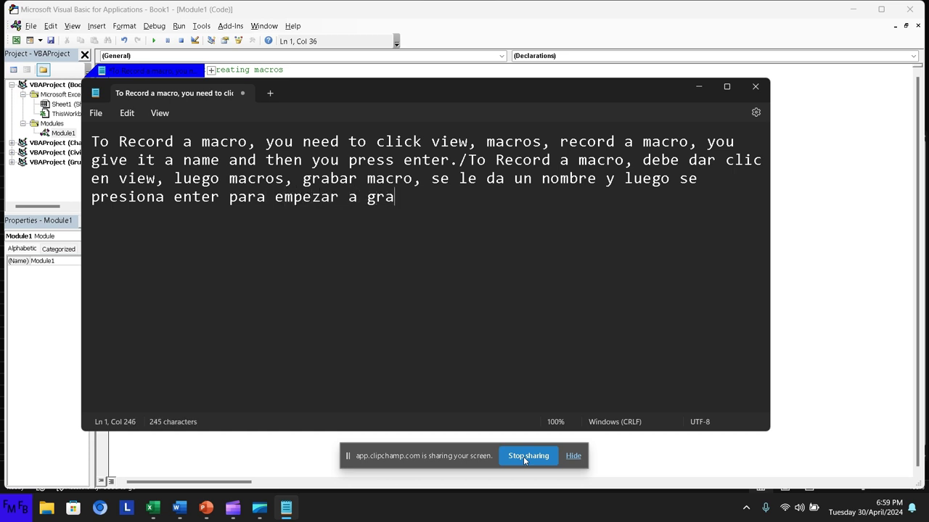
text(bar la )
text(macro)
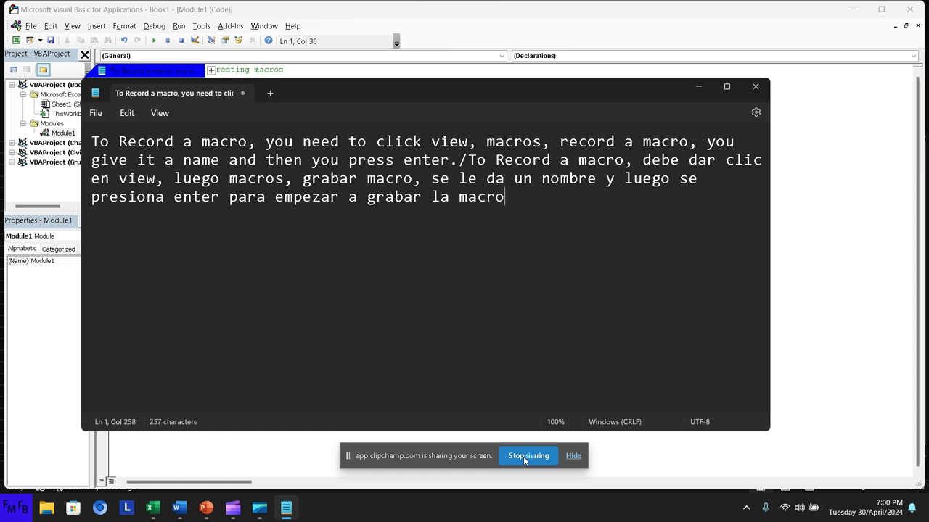
text(.)
key(ctrl+a)
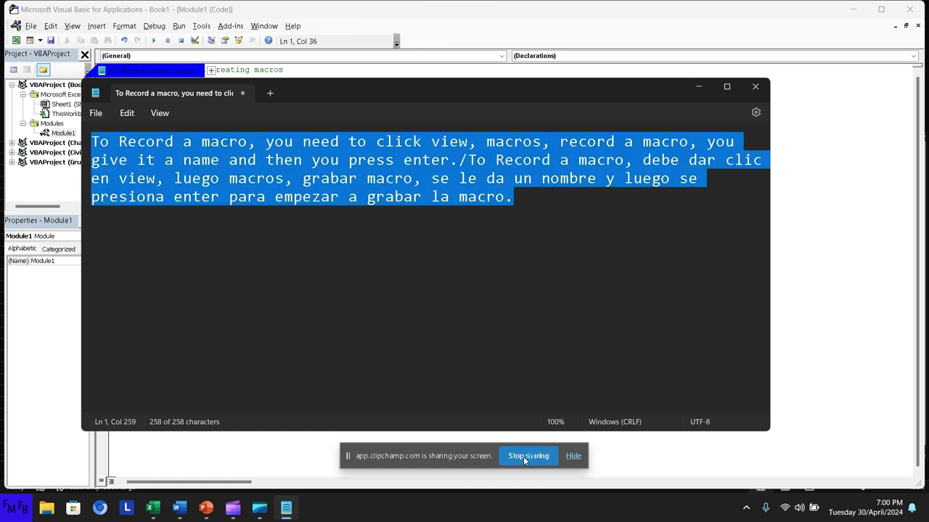
key(ctrl+x)
Step: Back in Excel, open View > Macros > View Macros and close the Macro dialog unchanged
key(alt+Tab)
key(alt+Tab)
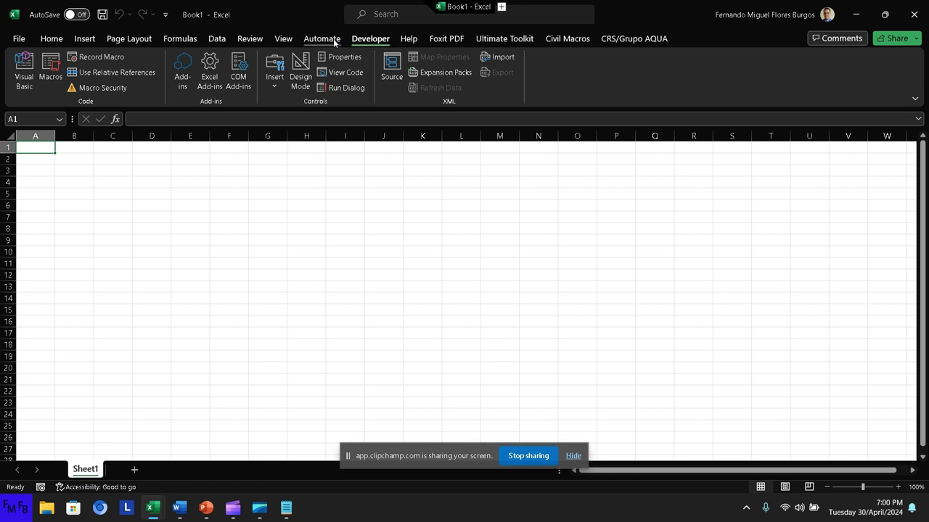
click(284, 39)
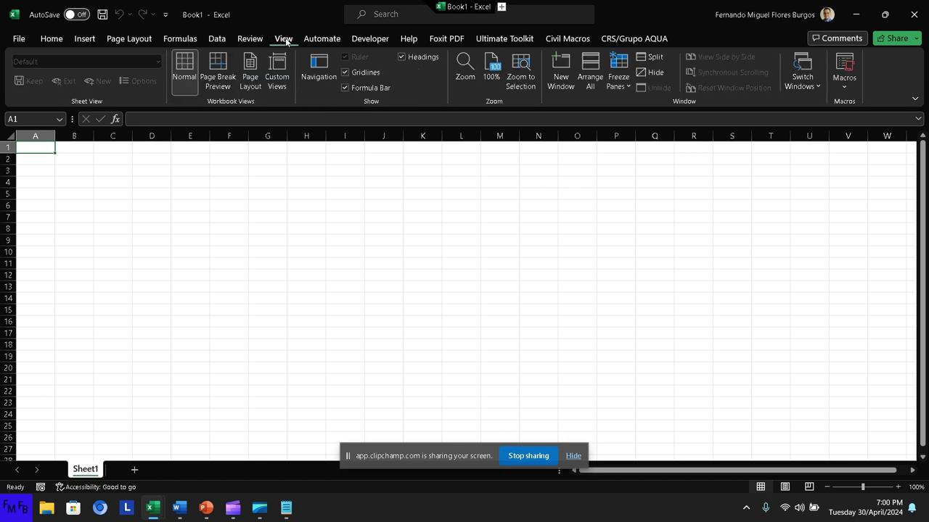
click(844, 87)
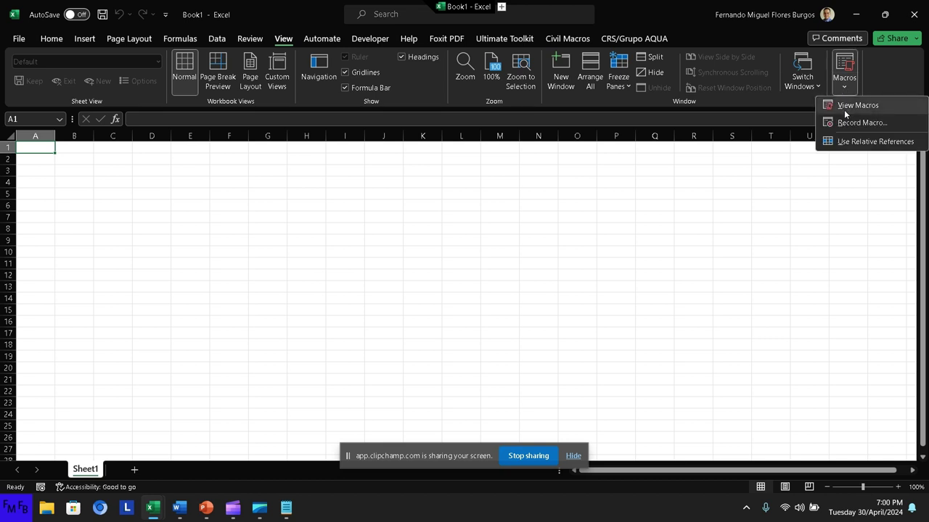
click(845, 109)
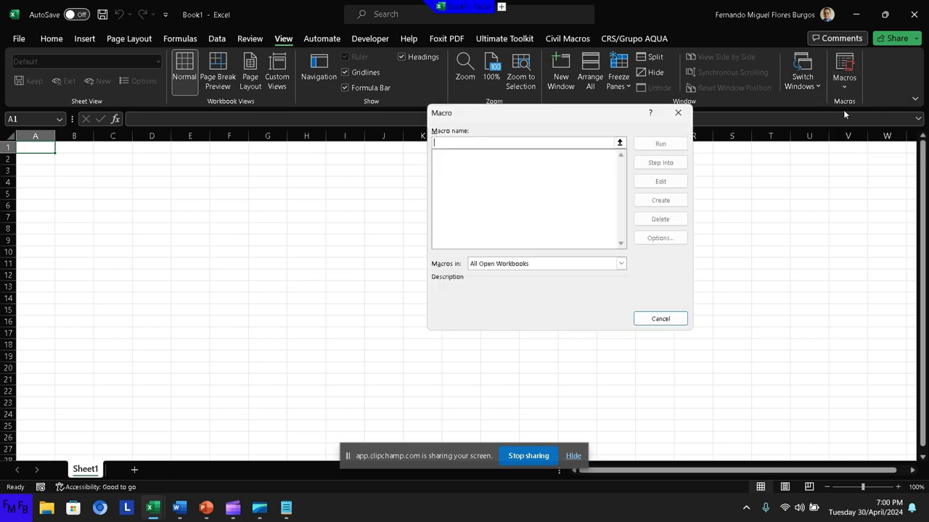
click(679, 113)
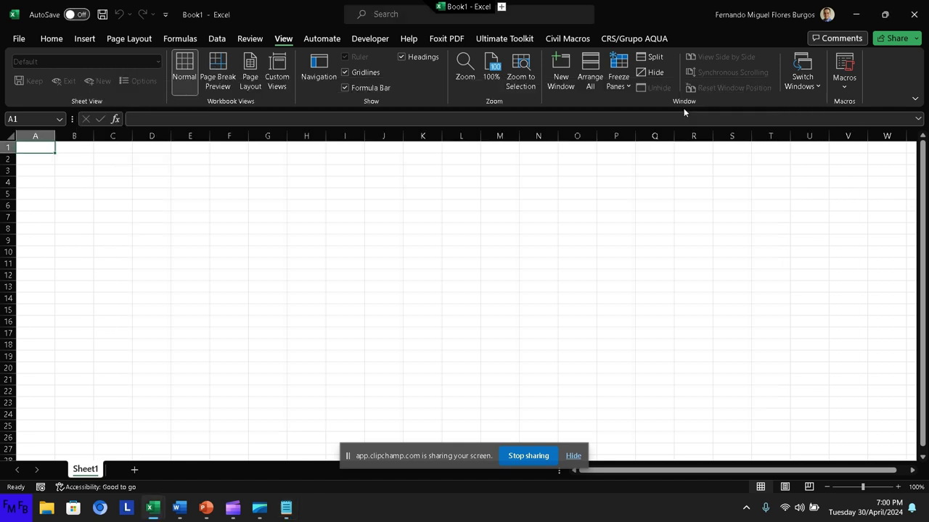
Step: Start recording a new macro named Colores from View > Macros > Record Macro
click(844, 82)
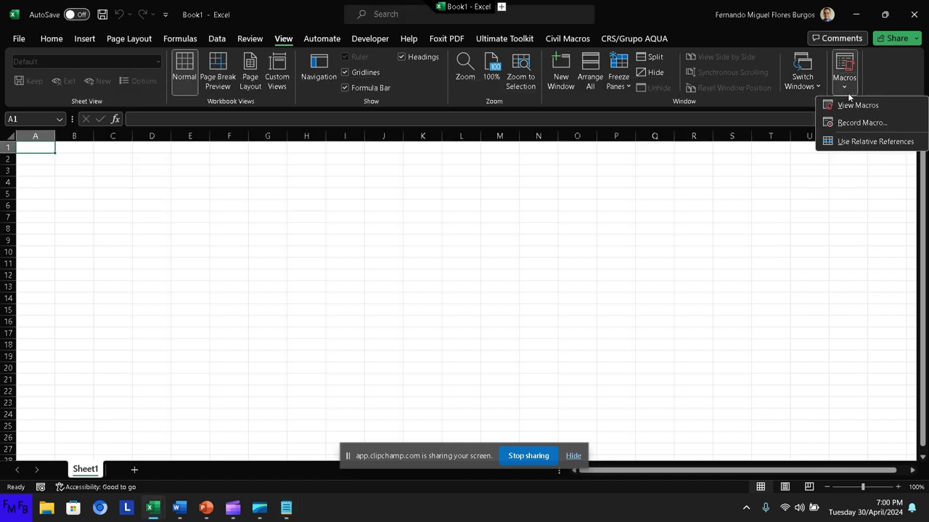
click(854, 123)
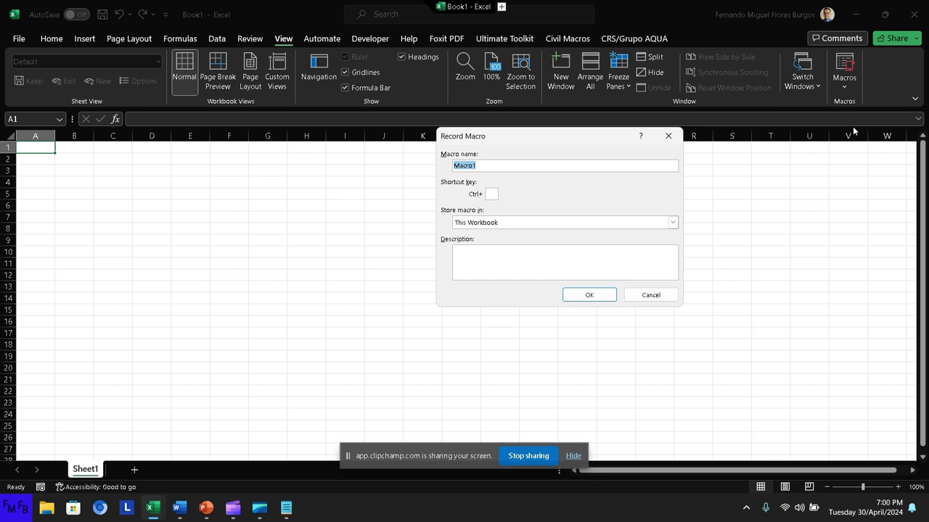
text(Colores)
click(598, 299)
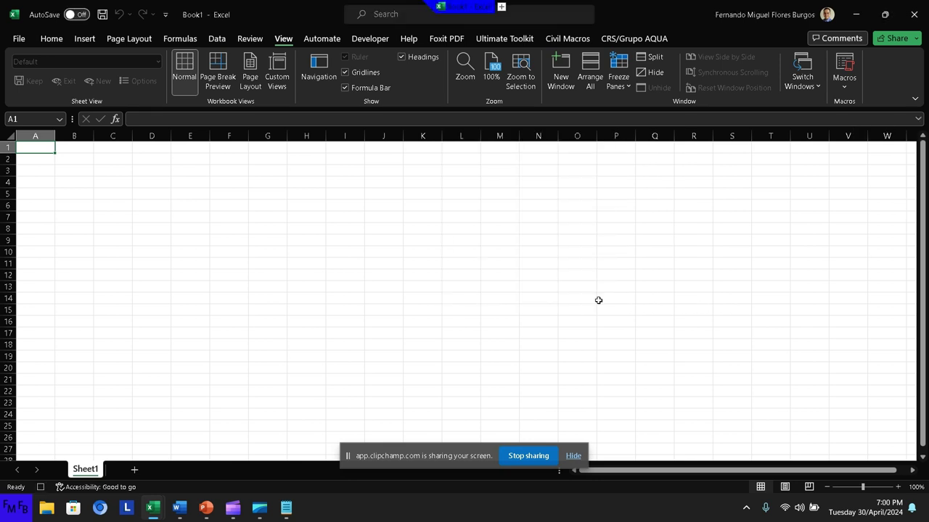
Step: Fill cell A1 light green from the Home tab, then stop the macro recording
click(54, 44)
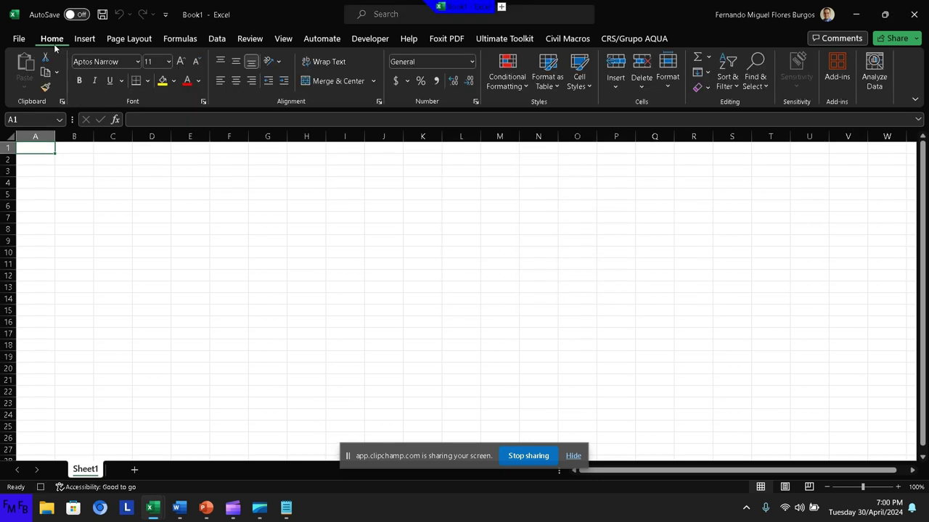
click(174, 80)
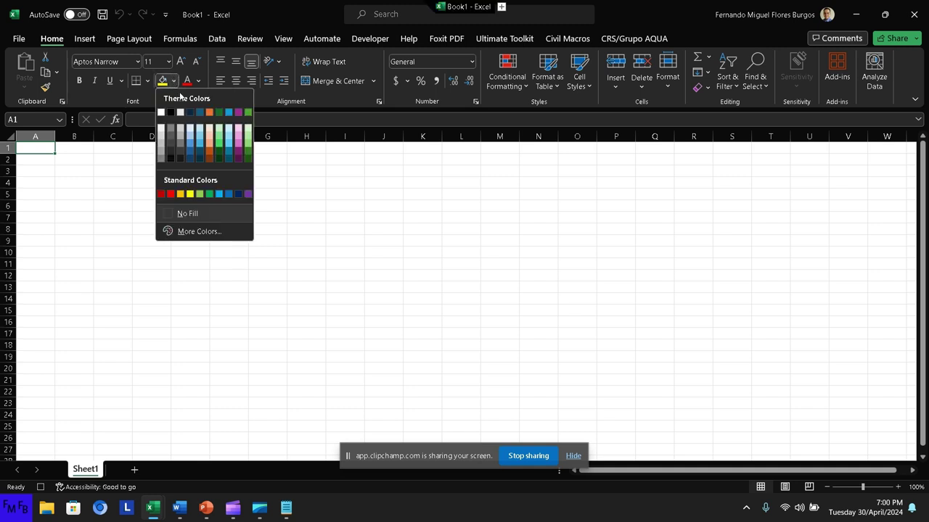
click(247, 136)
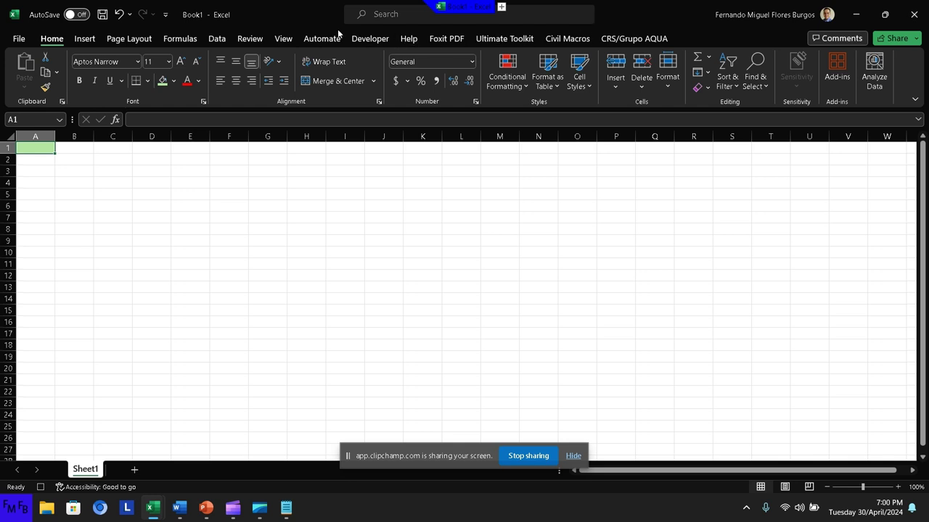
click(283, 38)
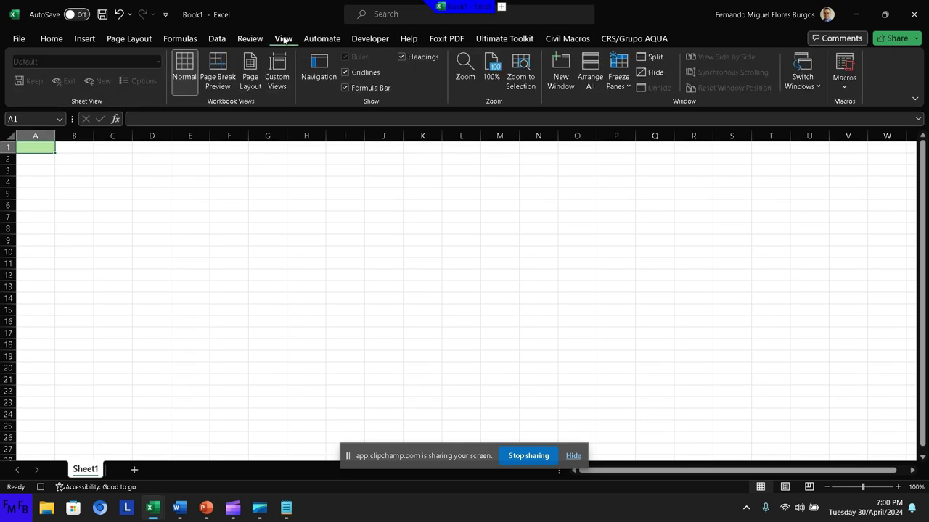
click(844, 82)
click(854, 121)
click(57, 43)
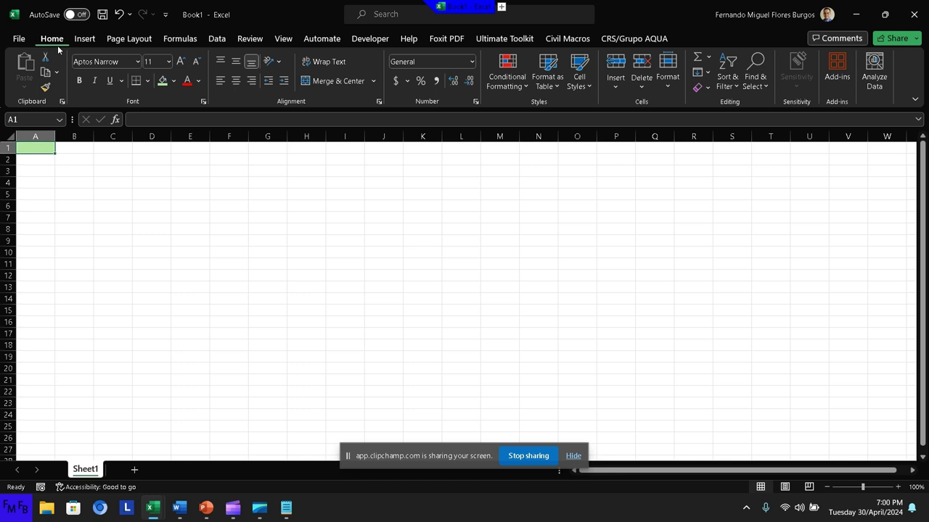
Step: Clear A1's fill, then run the Colores macro from View Macros to reshade it light green
click(174, 82)
click(208, 213)
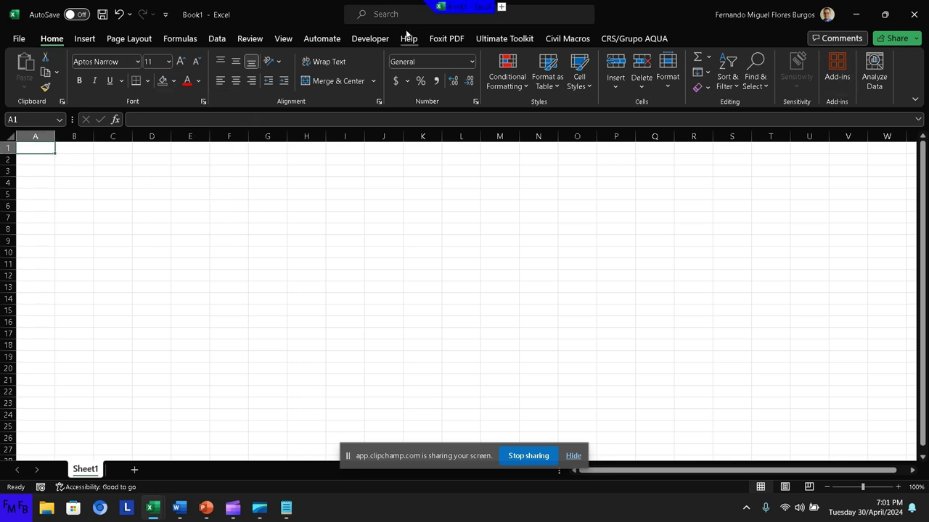
click(283, 39)
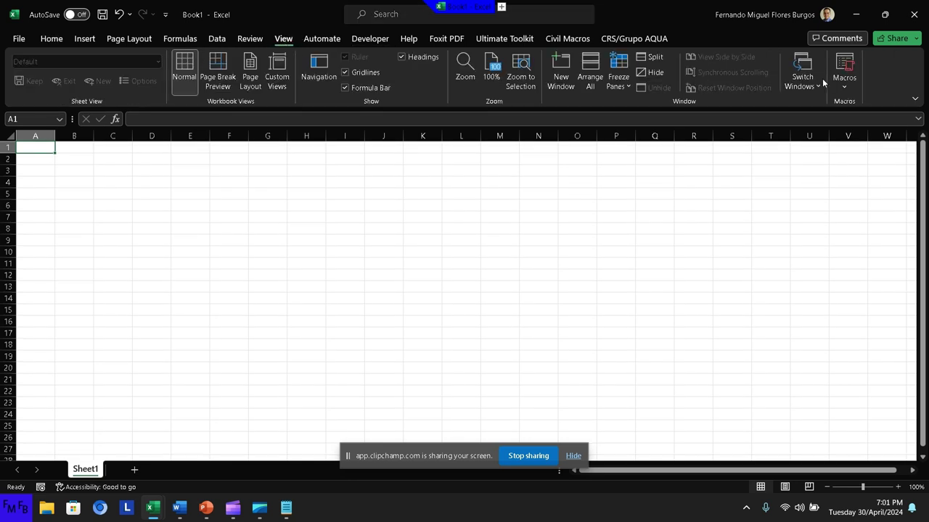
click(851, 93)
click(857, 105)
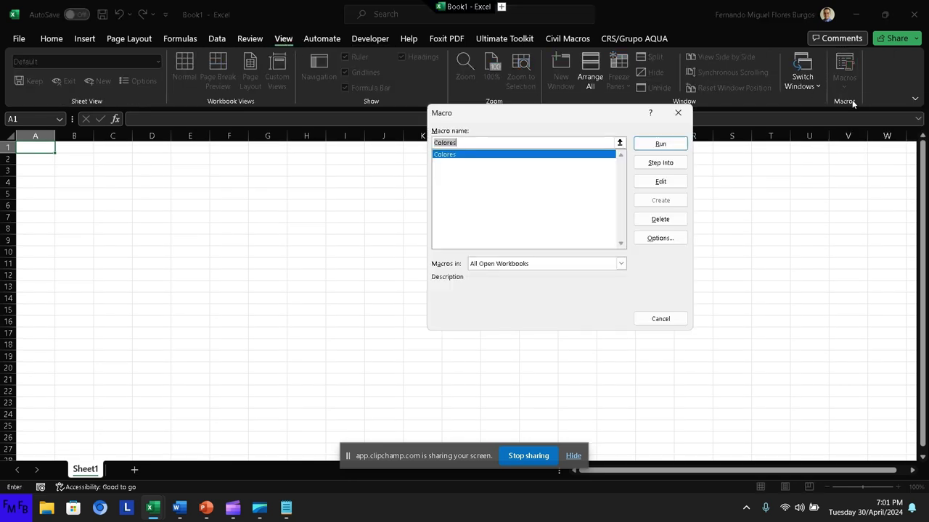
click(682, 148)
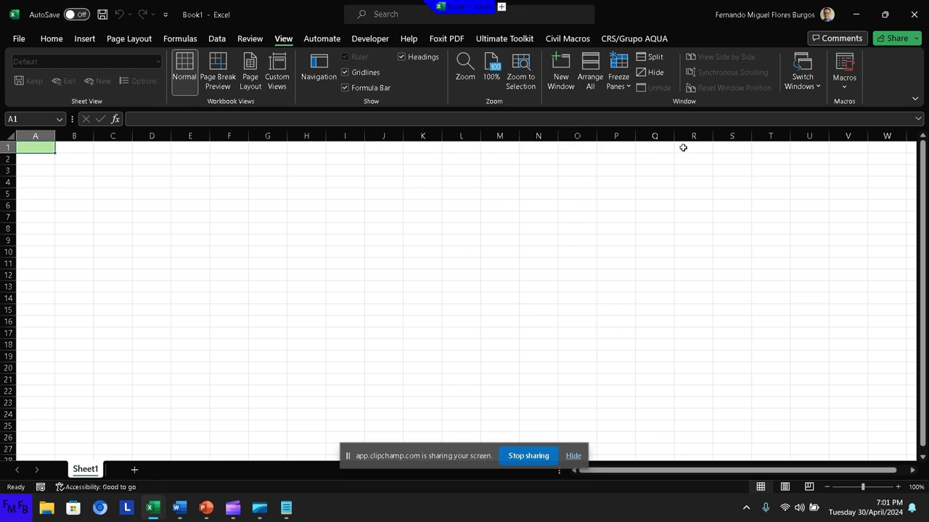
click(52, 40)
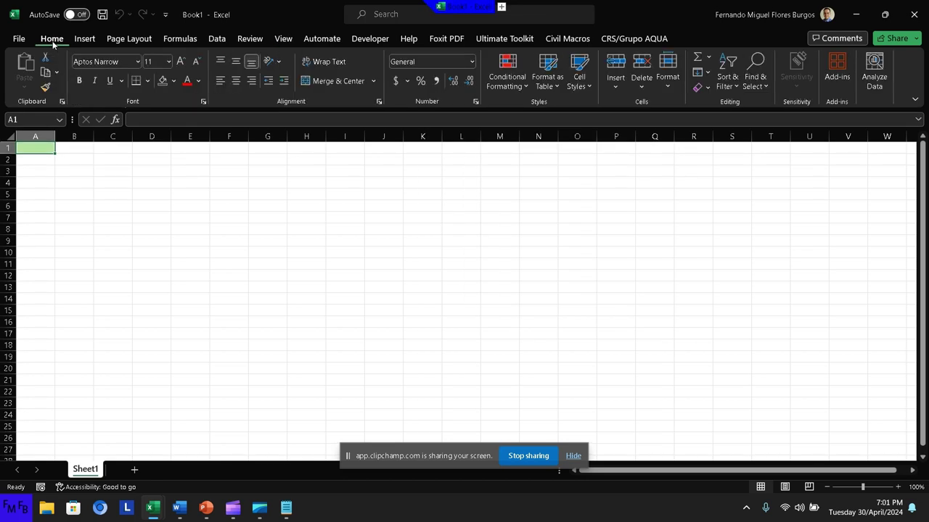
click(162, 83)
Step: Overwrite the Notepad note with the English/Spanish 'first recorded macro, now customizing it' line, then cut it
key(alt+Tab)
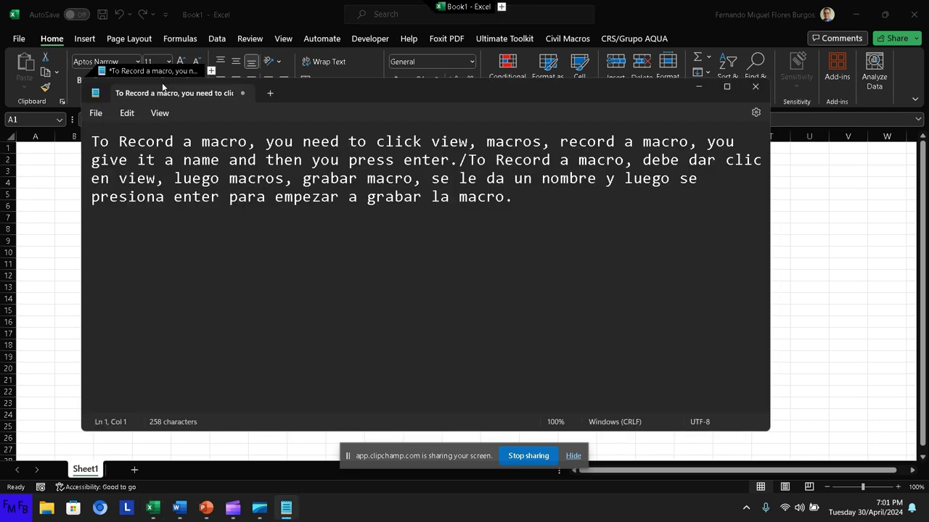
key(ctrl+a)
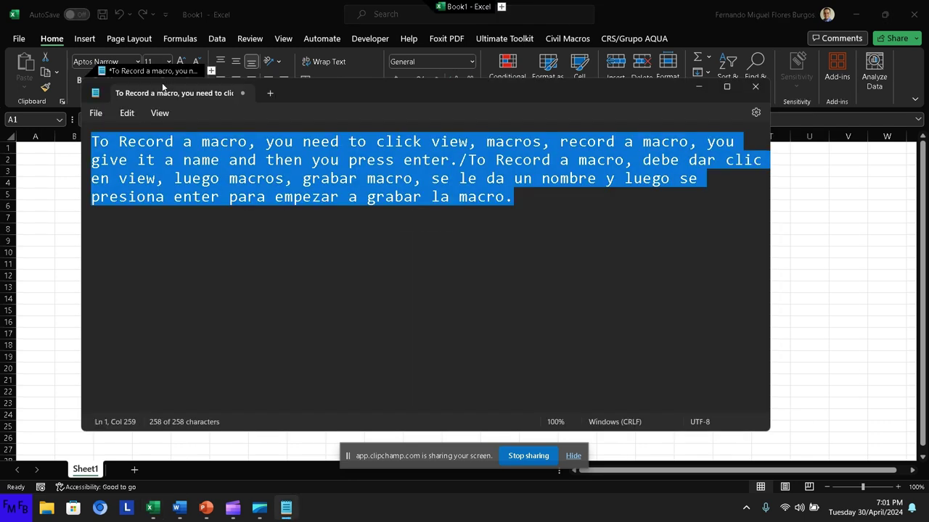
text(That)
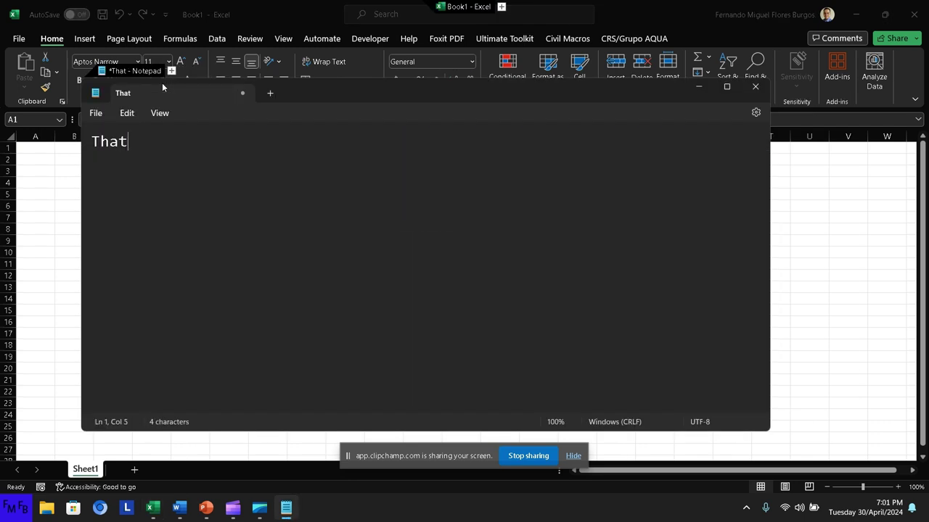
text( was aour)
key(BackSpace)
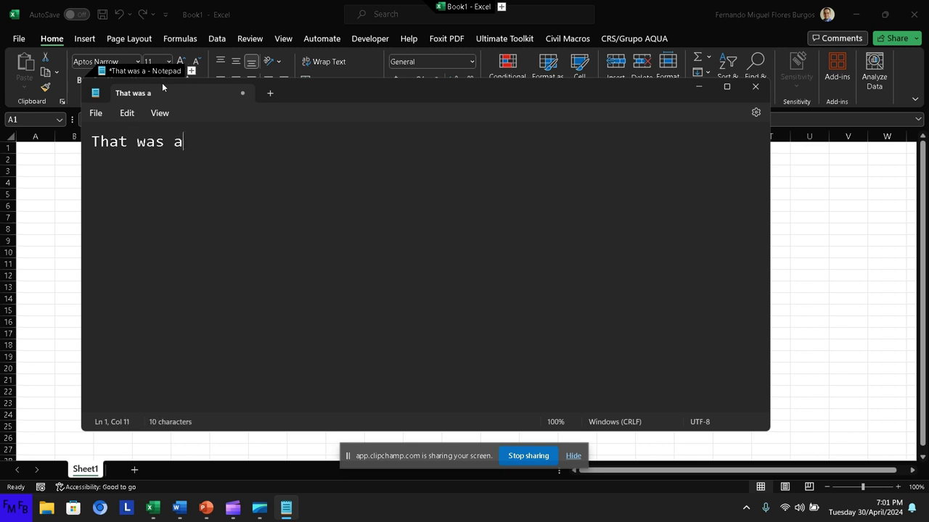
text(our fir)
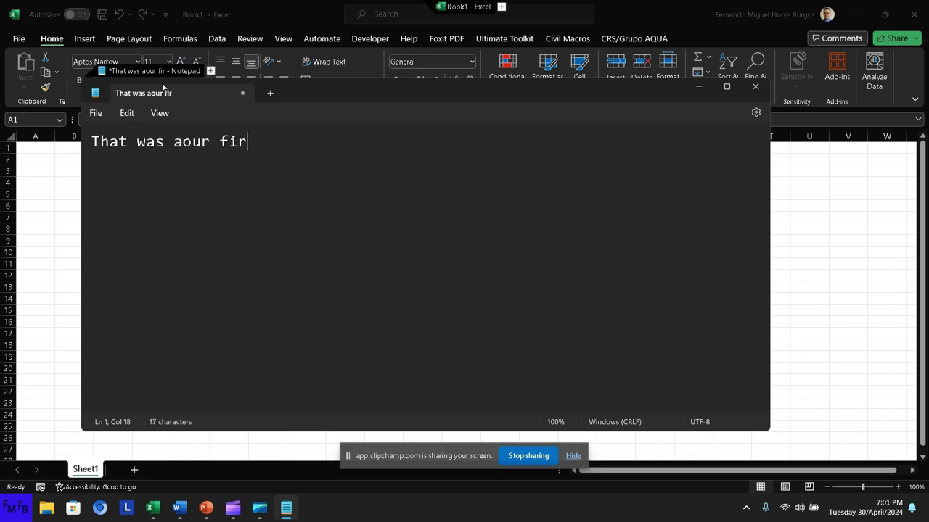
text(st recor)
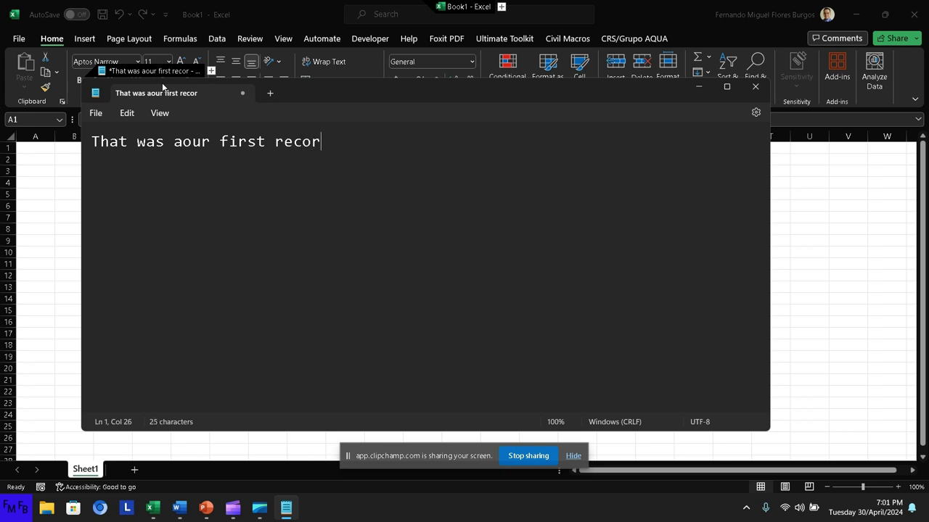
text(ded mac)
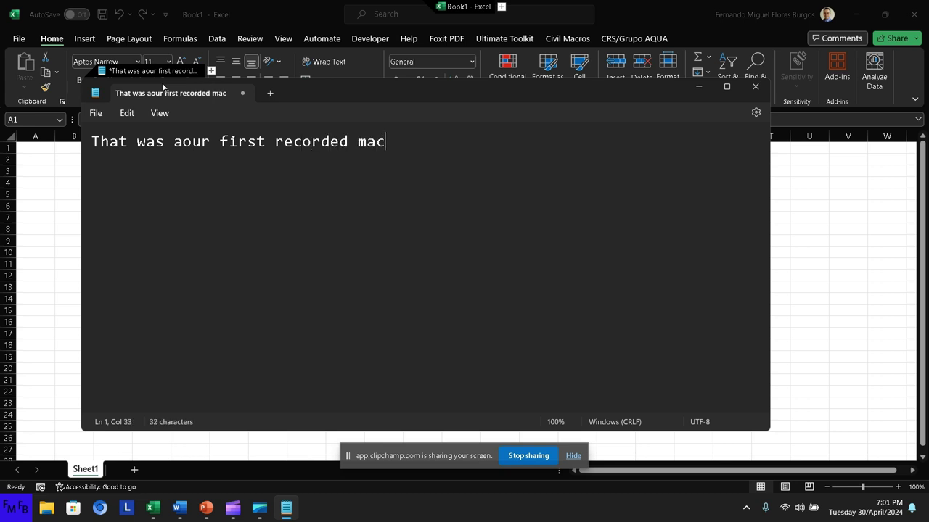
text(ro, no)
text(w wew)
key(BackSpace)
text(w)
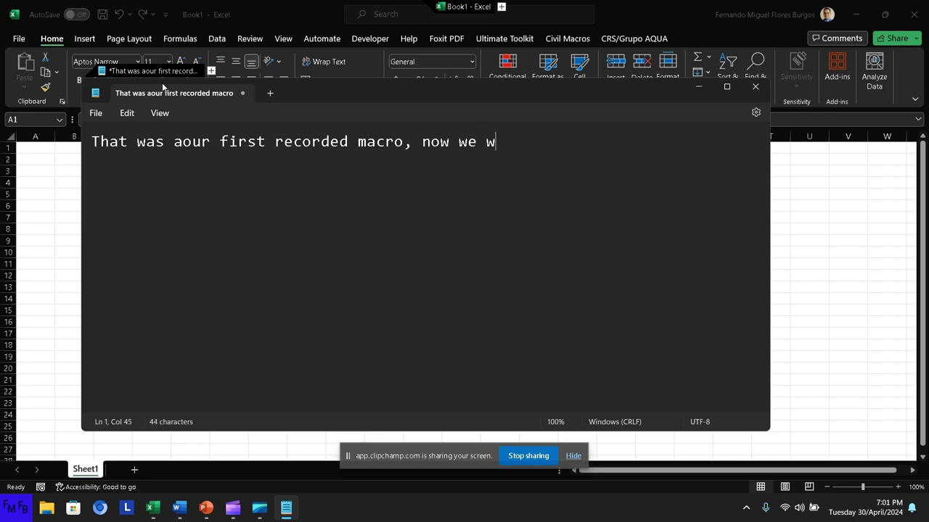
text(ill pe)
key(BackSpace)
text(roceed )
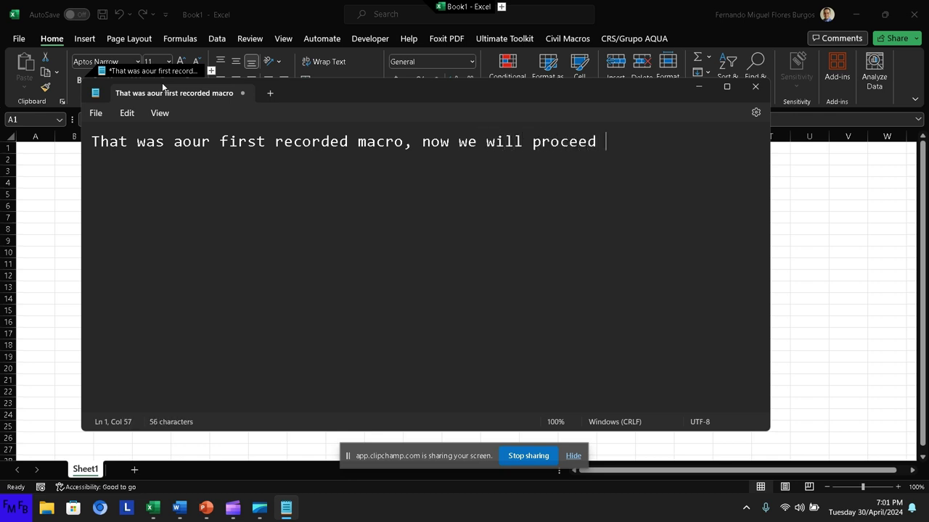
text(in mak)
text(in)
key(BackSpace)
key(BackSpace)
key(BackSpace)
key(BackSpace)
key(BackSpace)
text(customi)
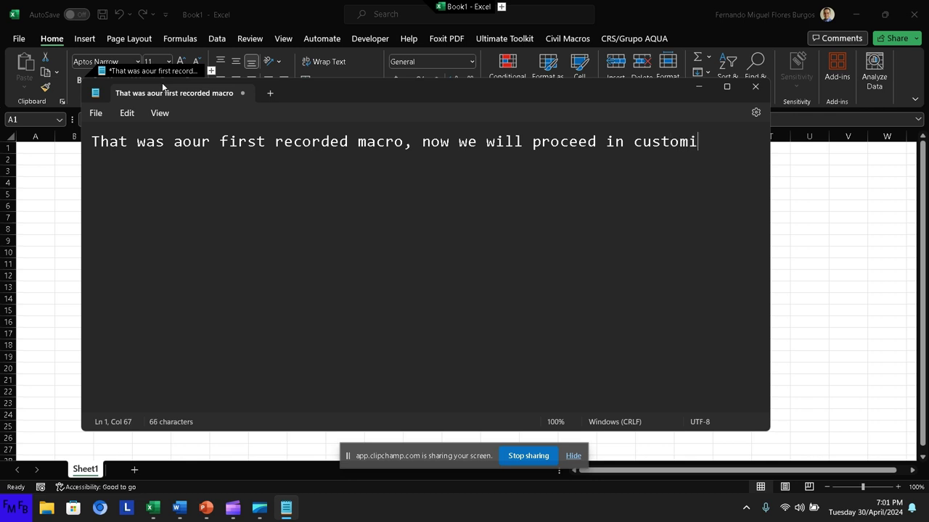
text(zing the ma)
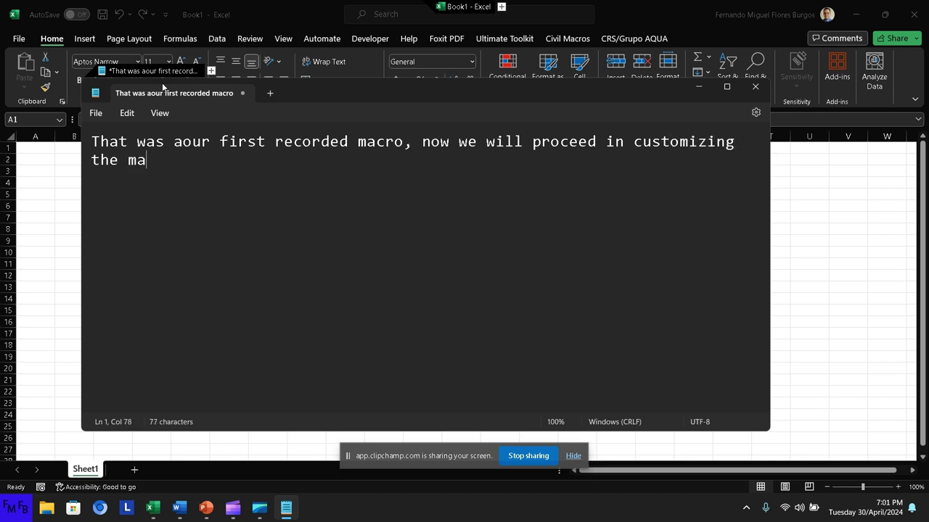
text(cro.)
text(/Esa)
text( fue la)
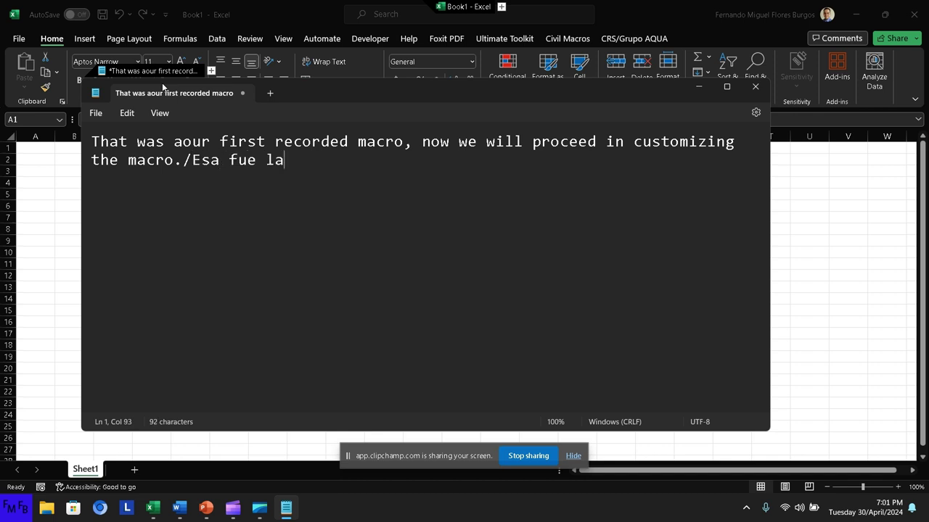
text( primera)
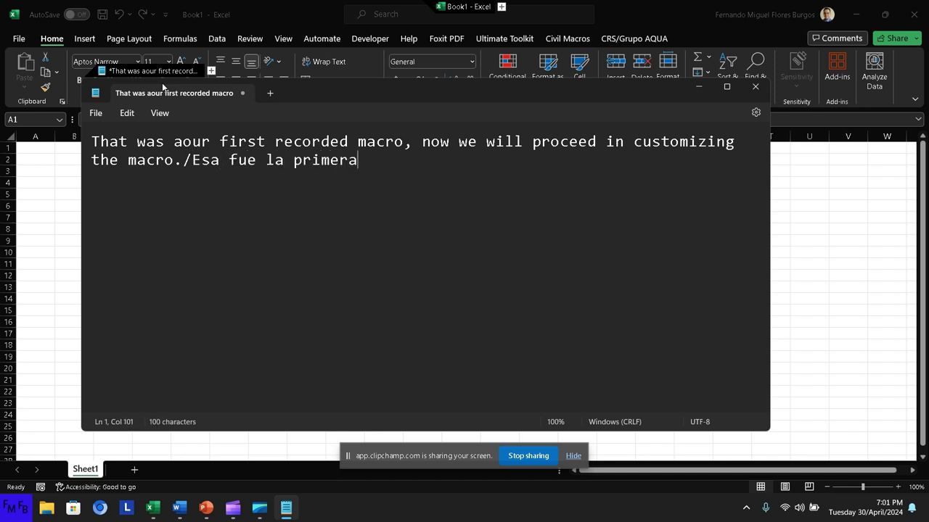
text( macro g)
text(rabada, )
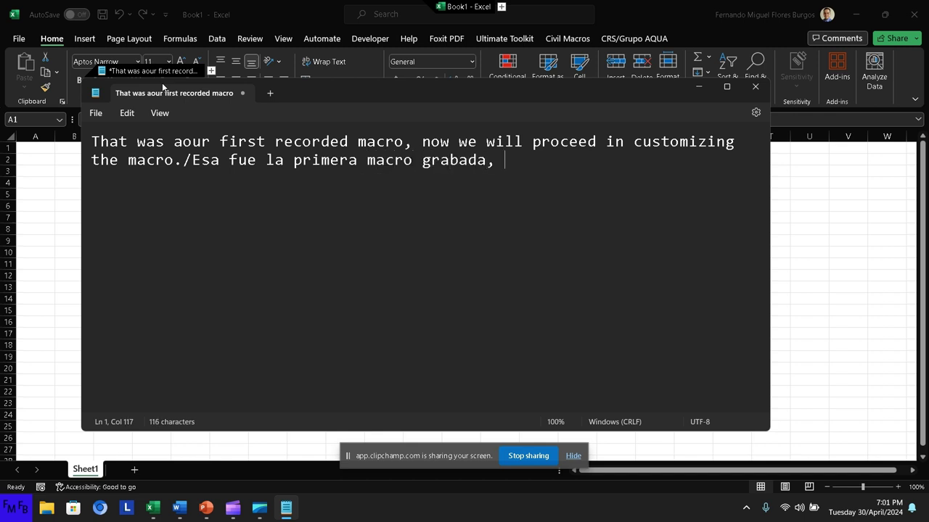
text(ahora )
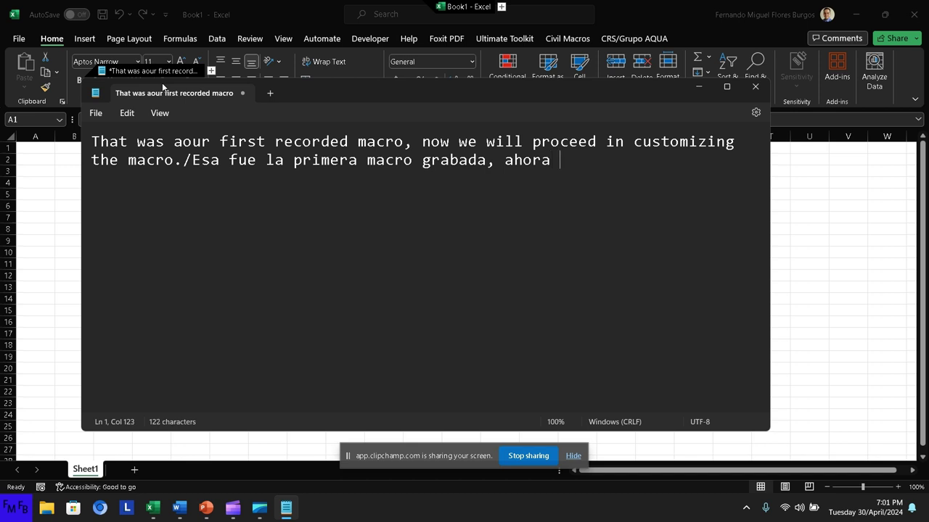
text(proceder)
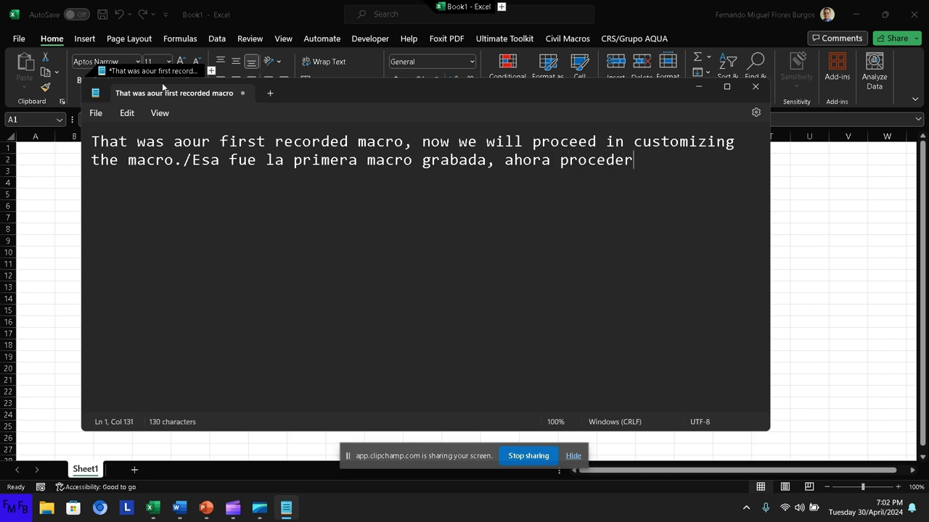
text(emos a )
text(p)
text(ersonaliza)
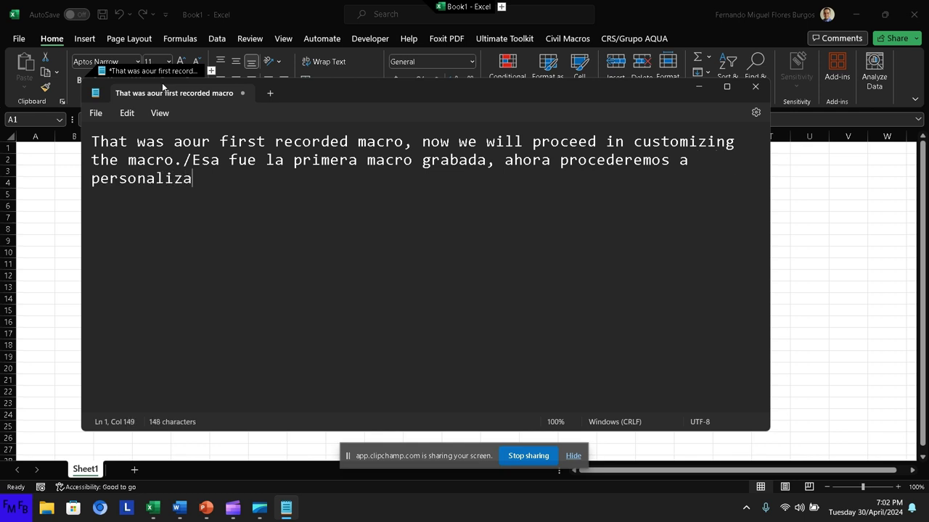
text(r esa macr)
text(o.)
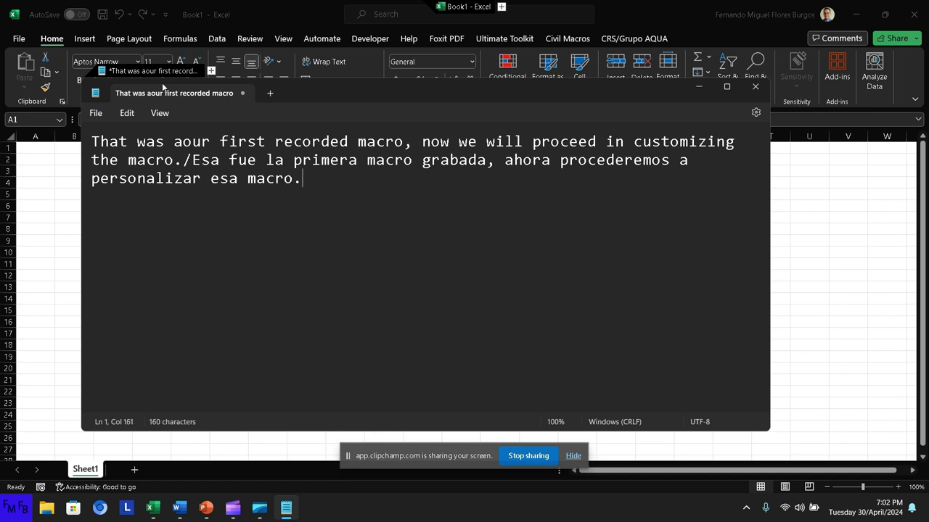
key(ctrl+a)
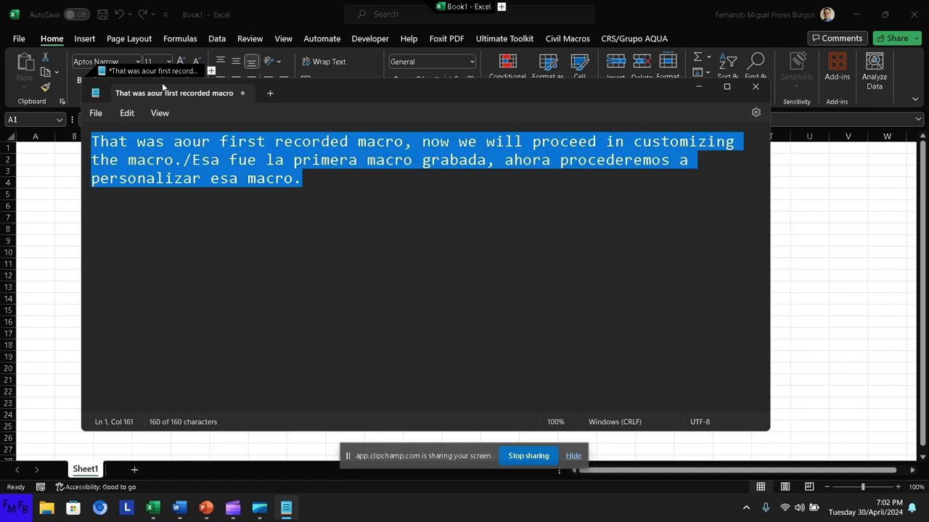
key(ctrl+x)
Step: Open Module2's code and restore the Colores macro after deleting it
key(alt+Tab)
key(alt+Tab)
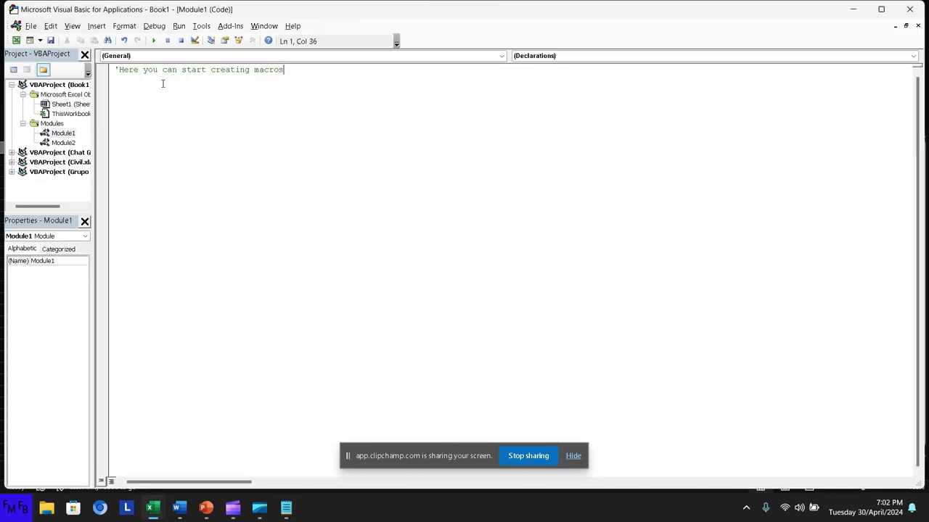
double_click(68, 144)
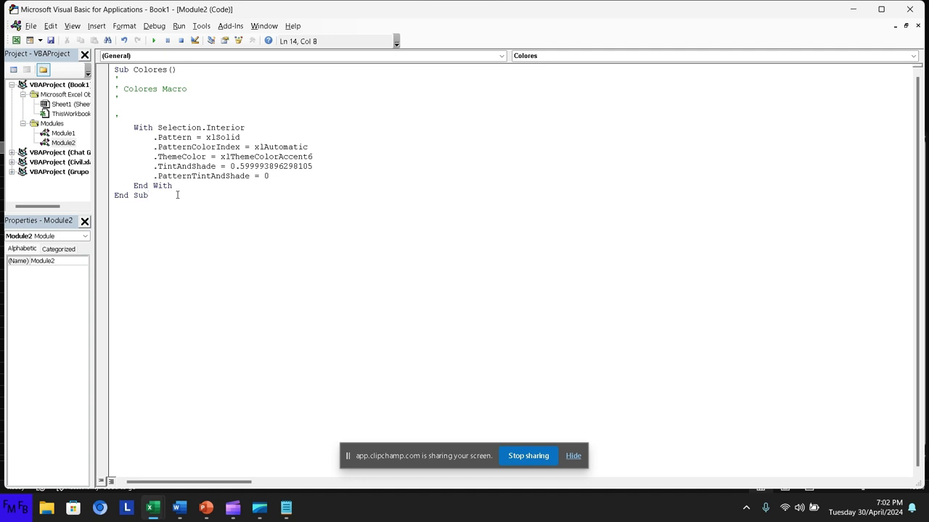
key(ctrl+a)
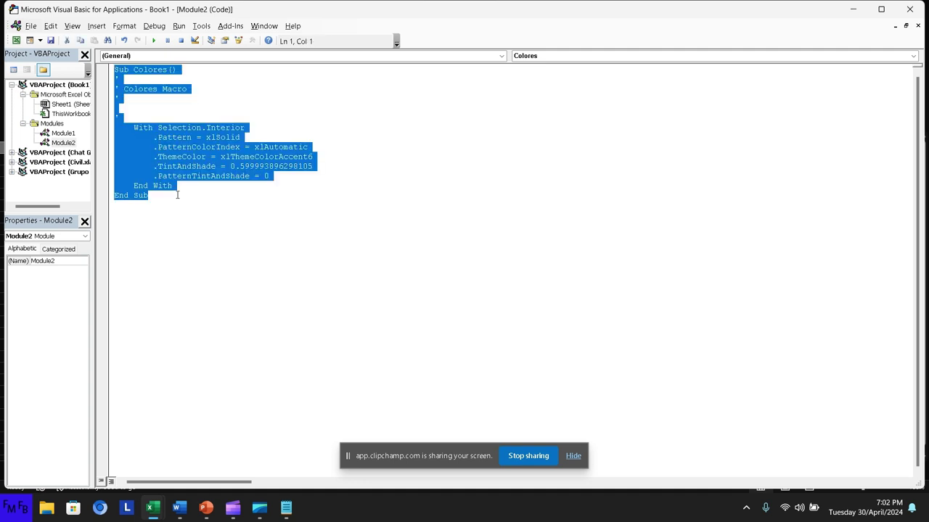
key(Delete)
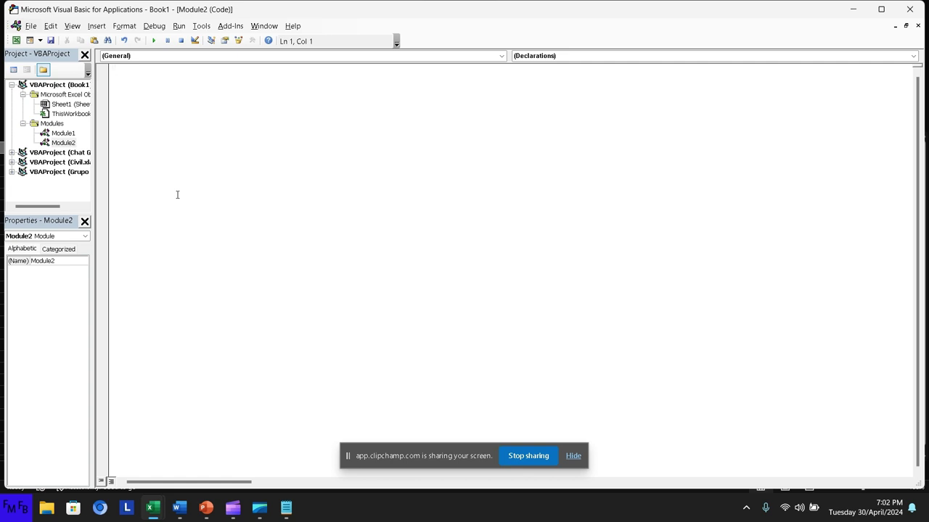
key(ctrl+z)
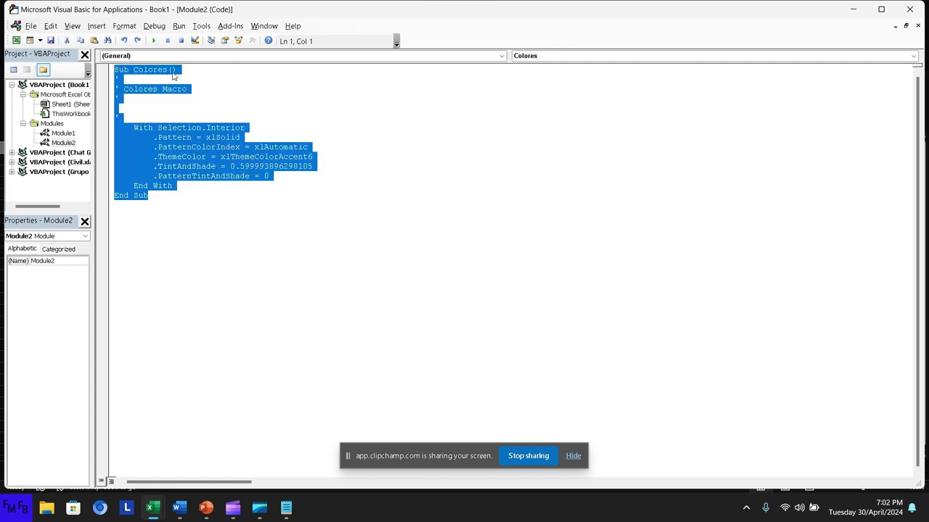
Step: Add an 'rnd as Range' parameter to Colores and an indented 'rnd.select' line before the With block
click(173, 71)
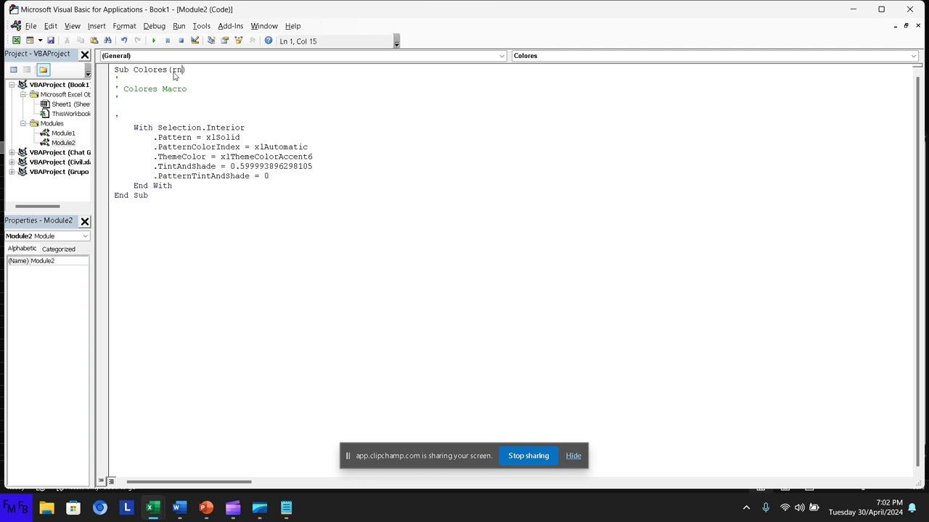
text(rnd as Ran)
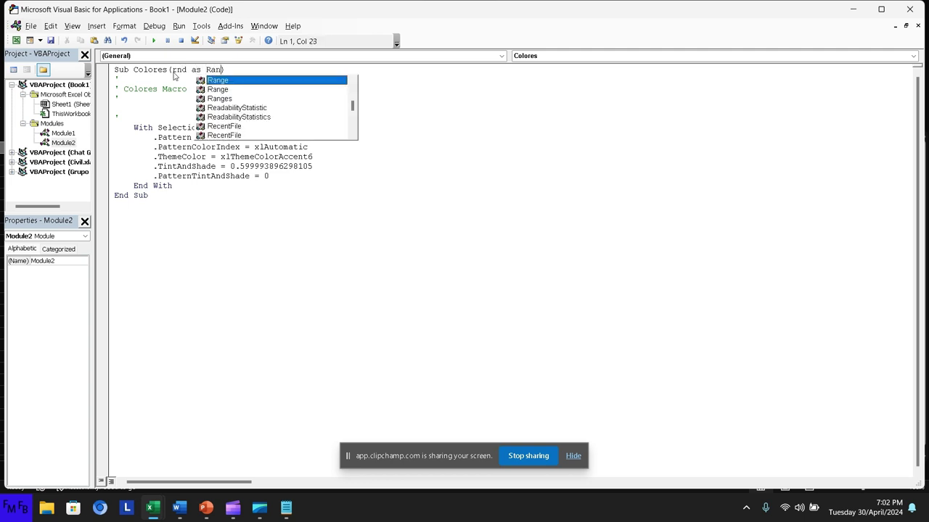
text(ge)
key(Escape)
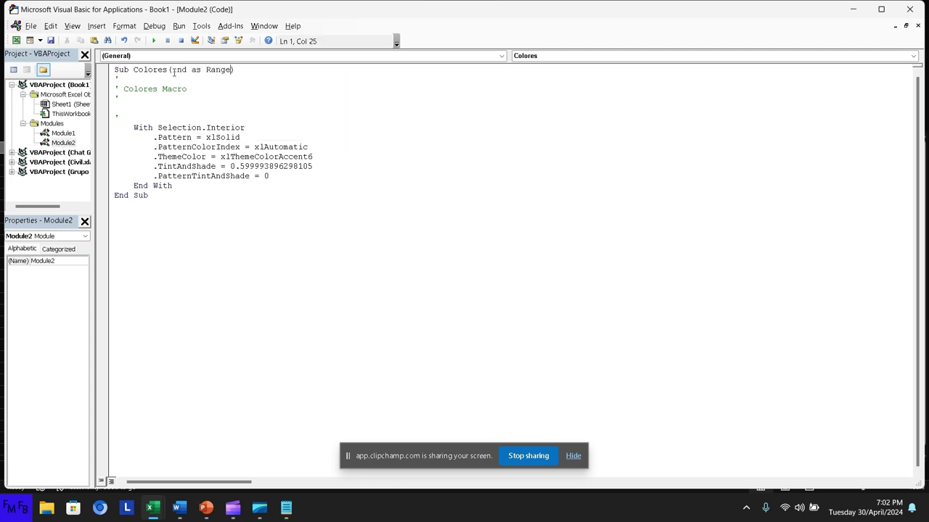
key(Down)
key(Down)
key(Down)
key(Down)
key(Return)
text(rnd)
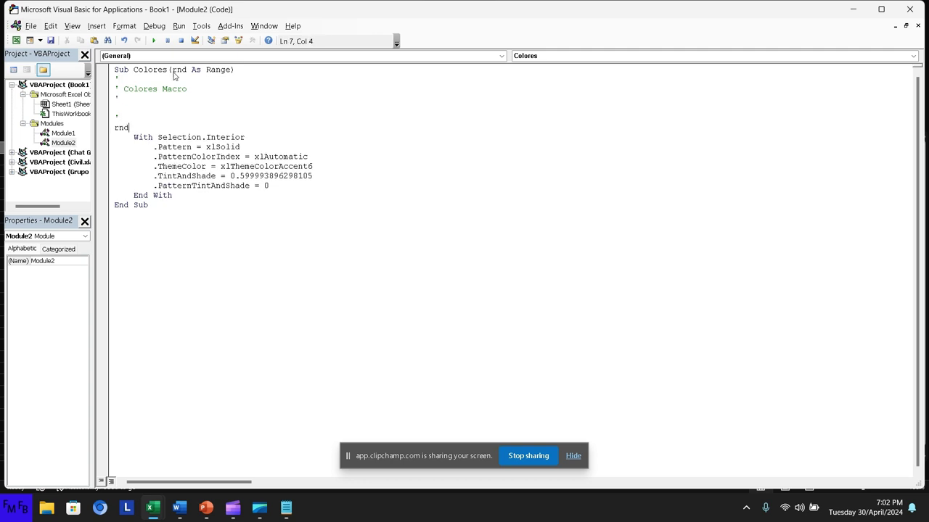
text(.sele)
text(ct)
key(Home)
key(Tab)
Step: Create Sheet1's Worksheet_SelectionChange event handler from the code dropdowns
double_click(62, 105)
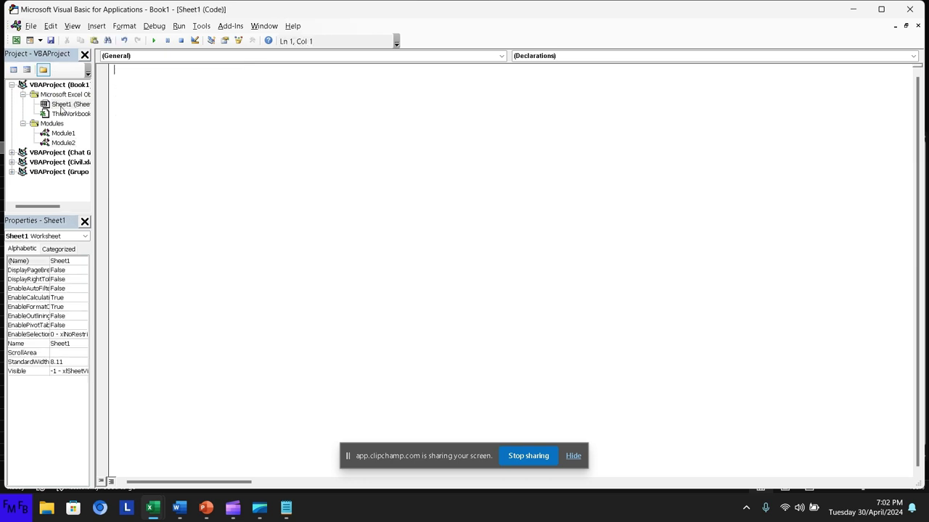
click(565, 57)
click(500, 56)
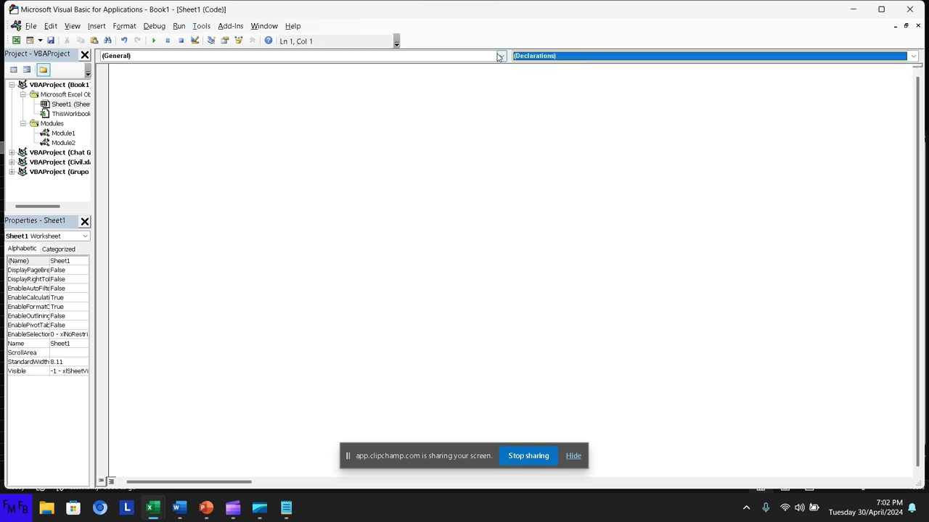
click(500, 56)
click(494, 75)
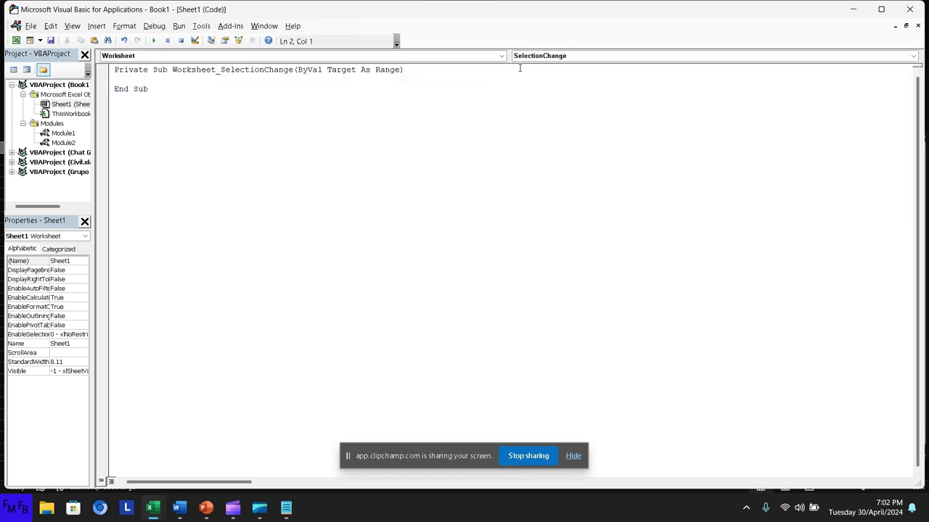
click(541, 56)
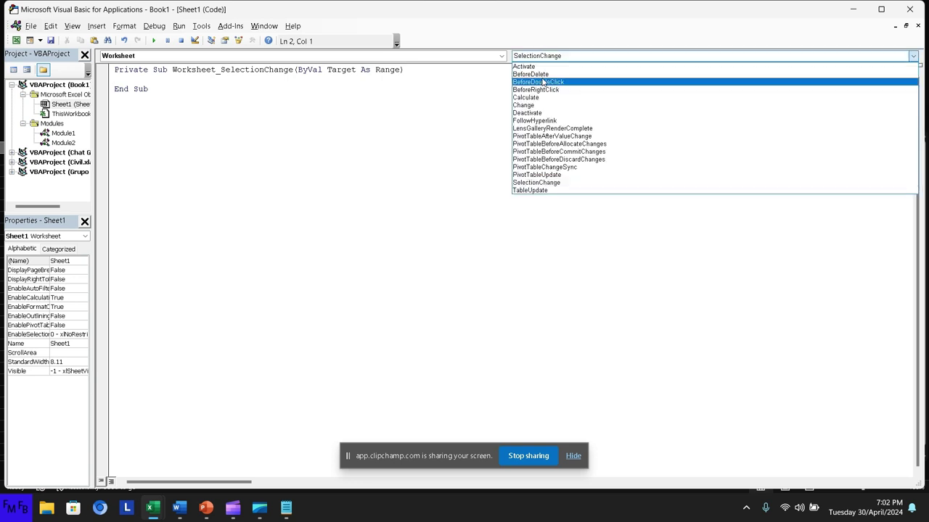
click(296, 82)
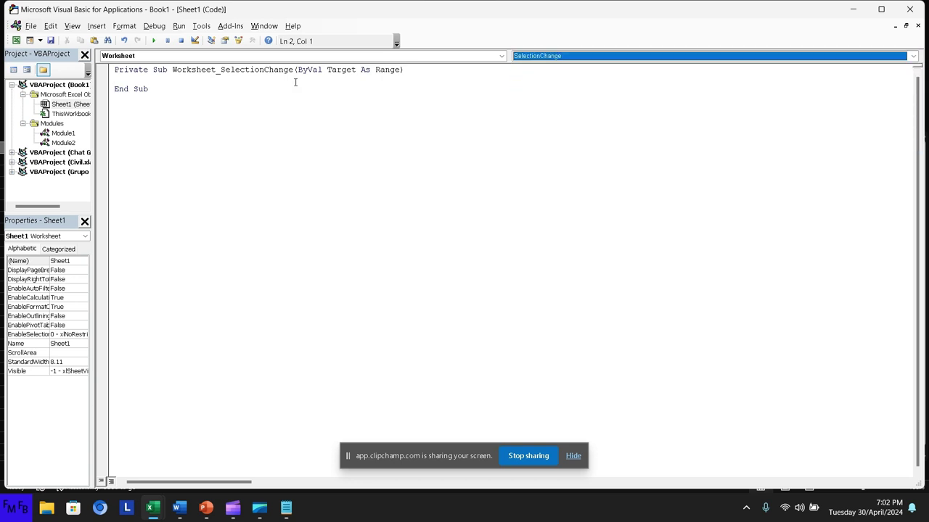
click(295, 82)
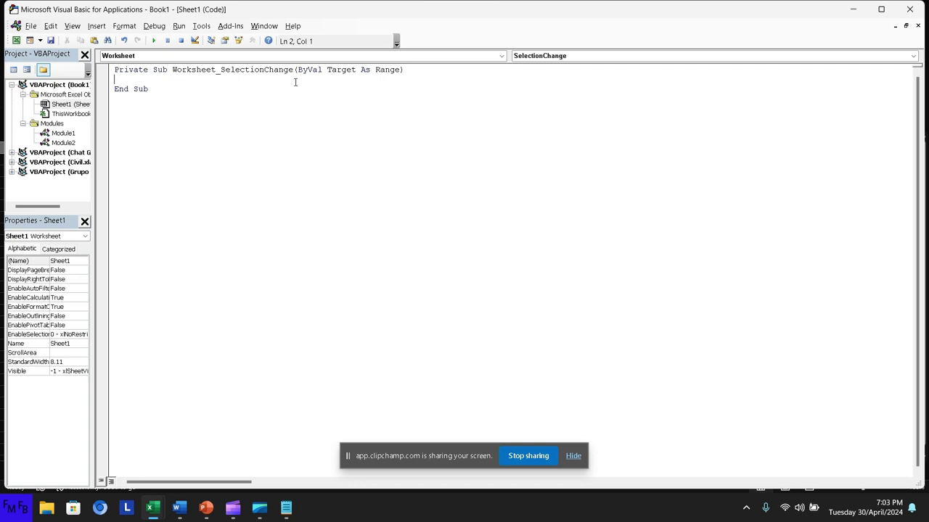
Step: Inside the handler, type 'call Module2.Colores(target)' using the Colores suggestion
text(call )
text(Module)
text(1.)
key(BackSpace)
key(BackSpace)
key(BackSpace)
key(BackSpace)
key(BackSpace)
key(BackSpace)
key(BackSpace)
text(Module)
text(2.)
key(Down)
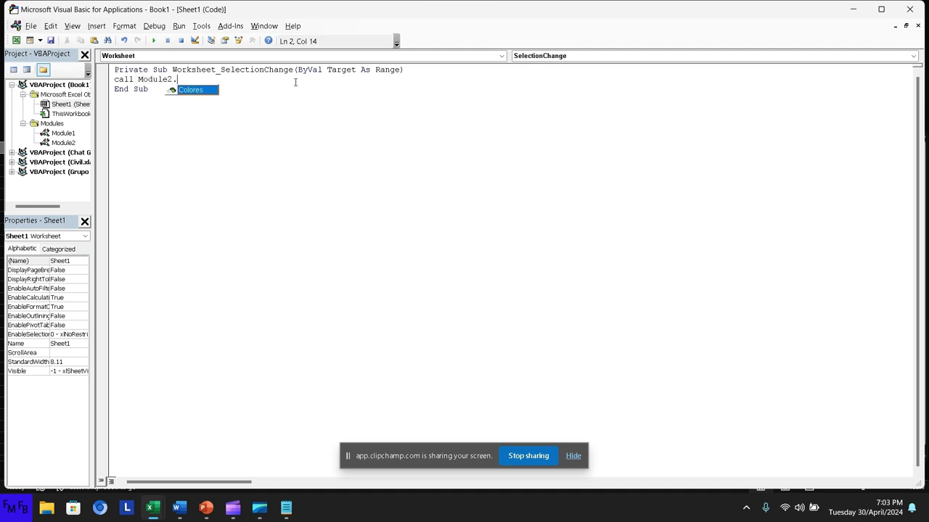
key(Tab)
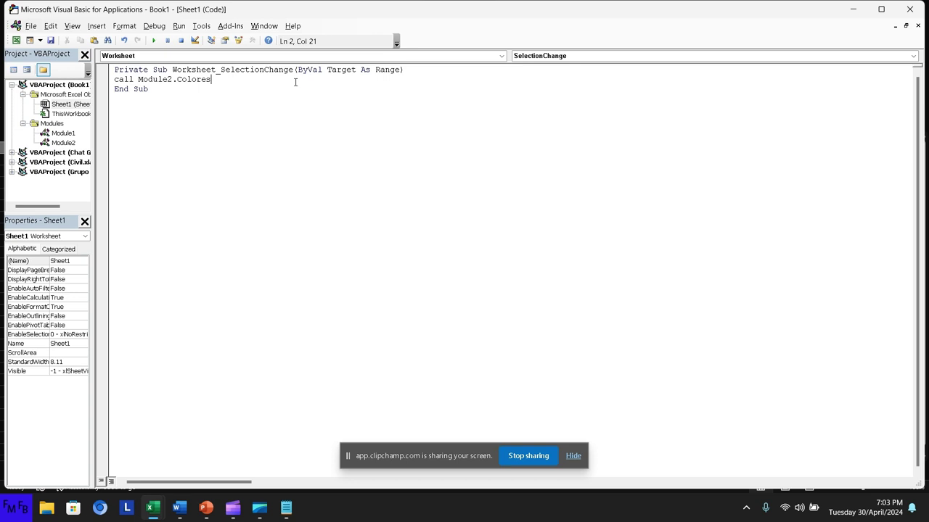
text((tar)
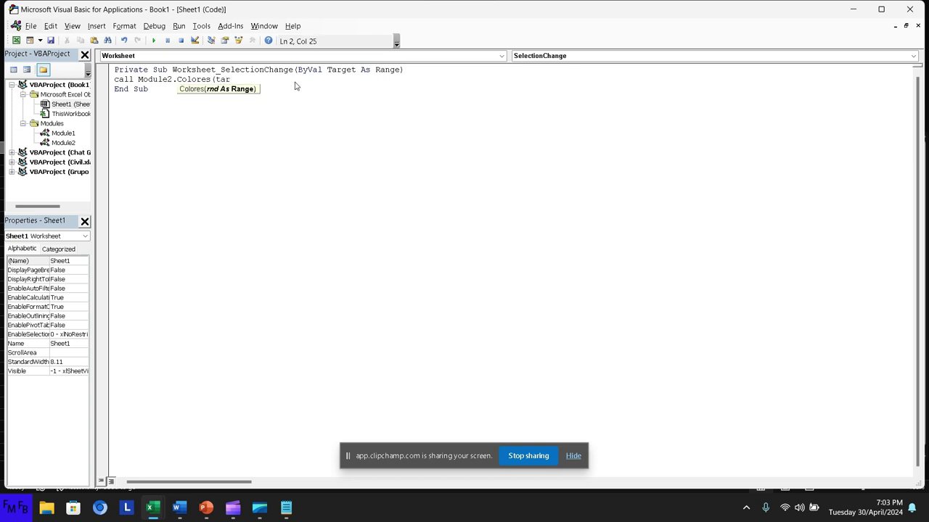
text(get))
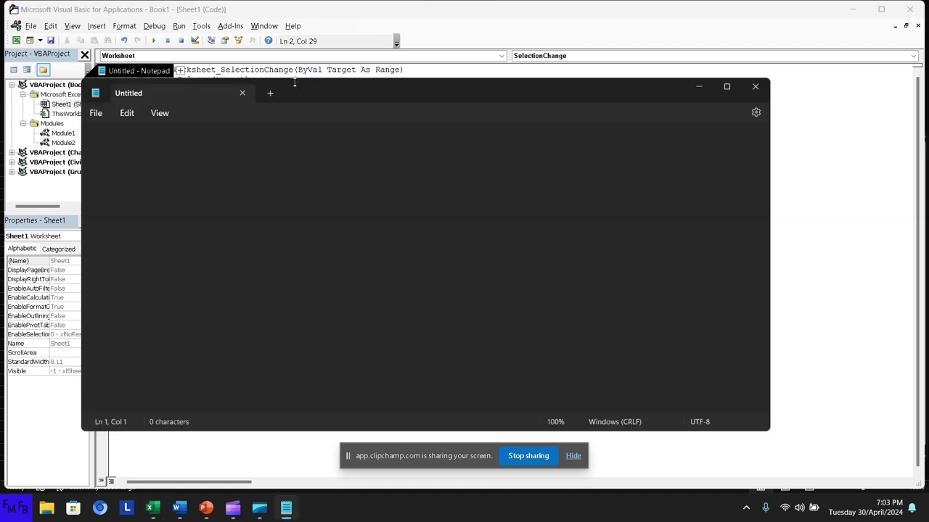
Step: Test a cell click in Excel, then fix error 424 by renaming parameter rnd to rng and resetting
key(alt+Tab)
key(Tab)
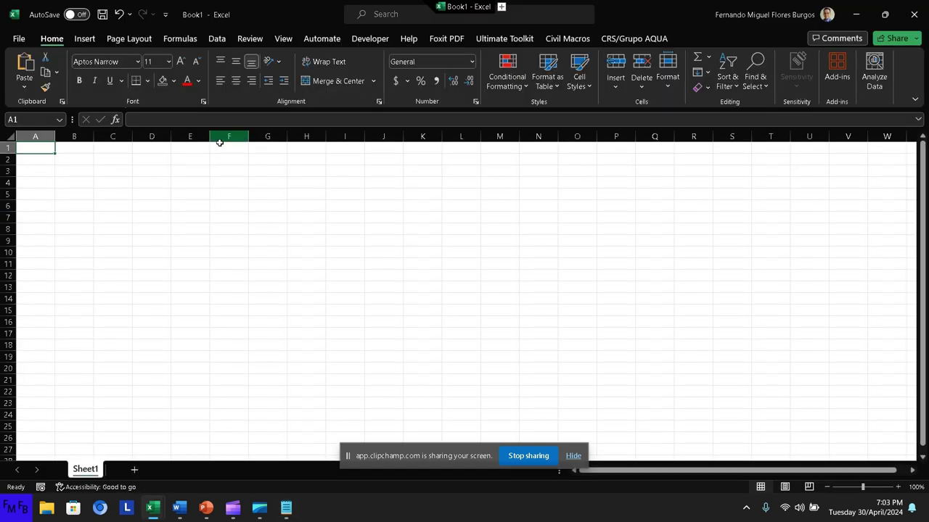
click(183, 182)
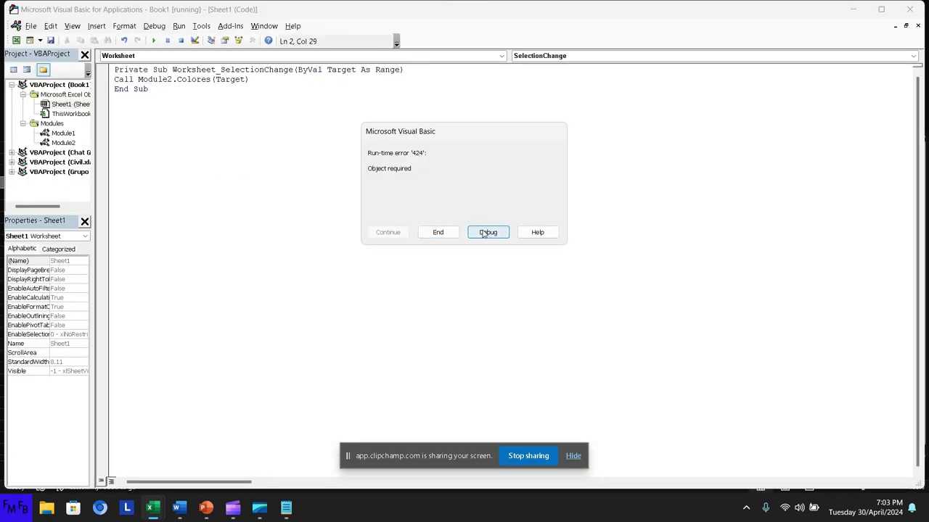
click(486, 231)
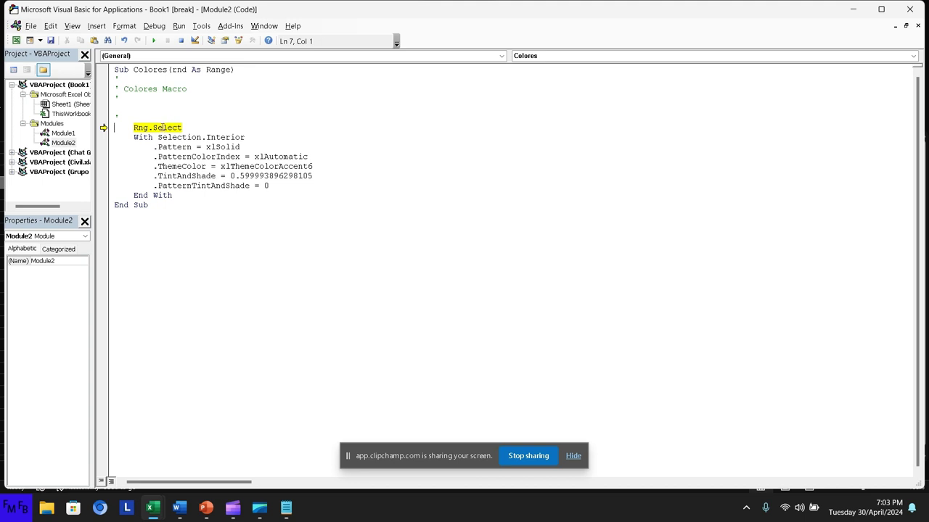
click(148, 127)
click(187, 69)
key(BackSpace)
text(g)
click(140, 128)
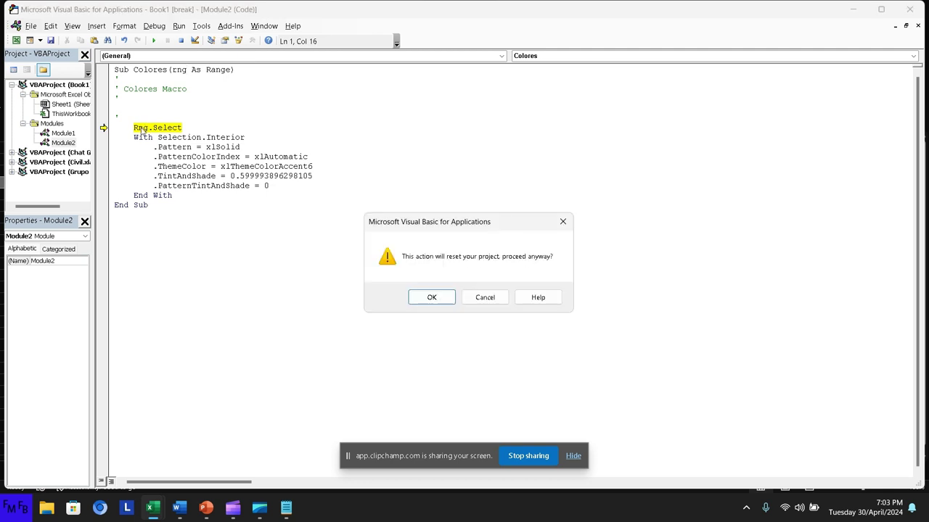
key(Return)
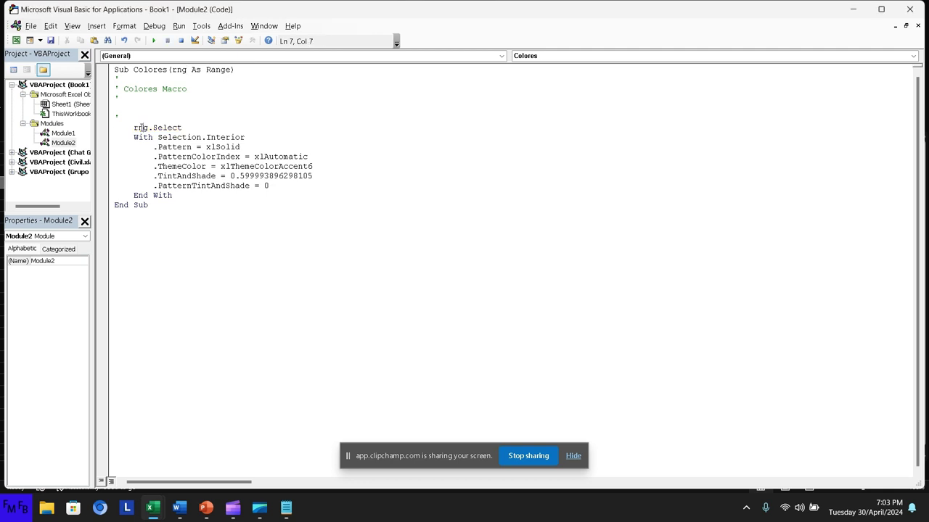
Step: Back in Excel, click D7, F6, H2 and D2 to shade them light green
key(alt+F11)
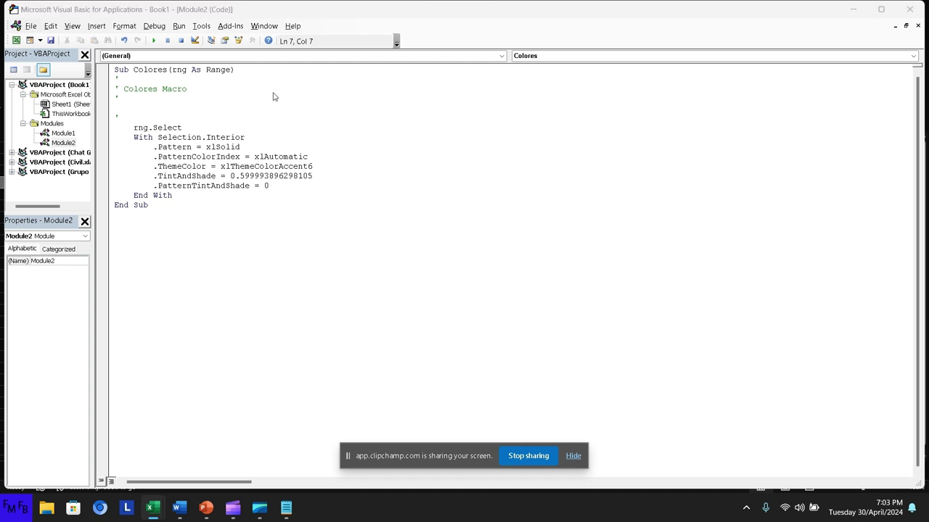
click(140, 214)
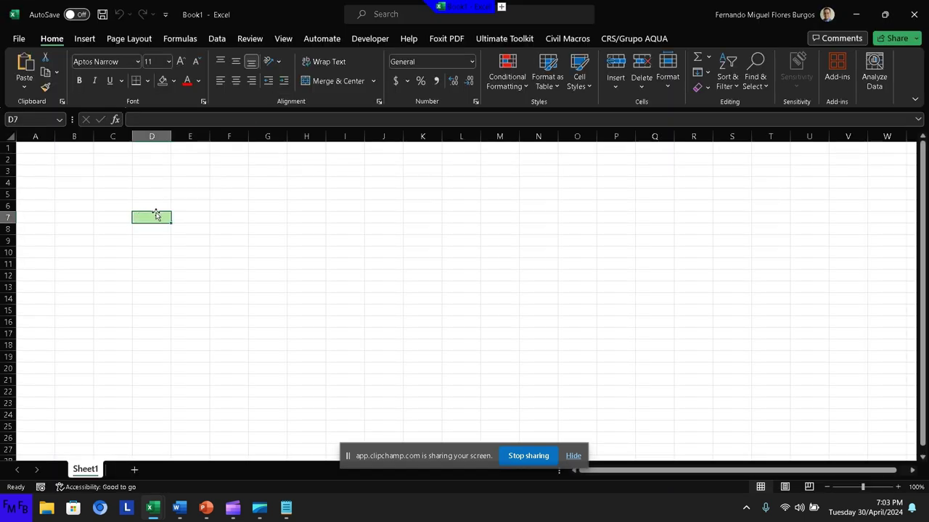
click(239, 206)
click(307, 159)
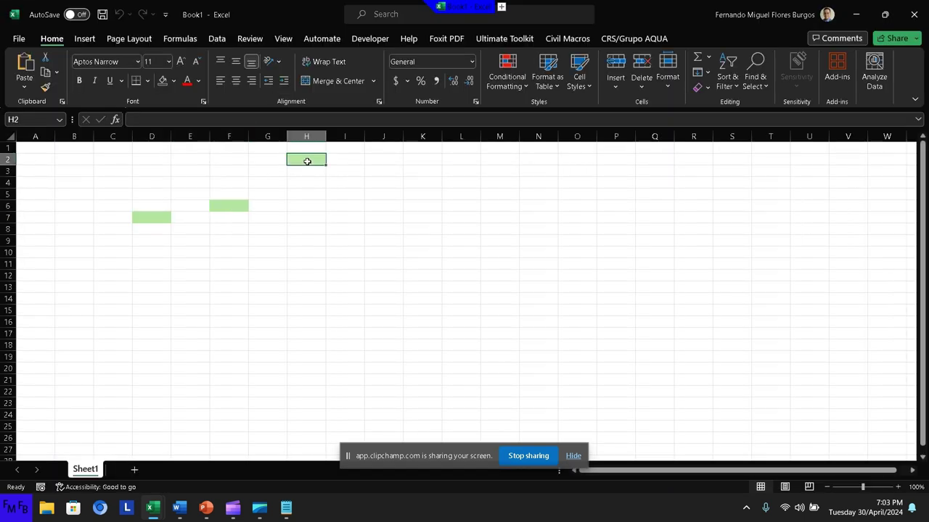
click(154, 155)
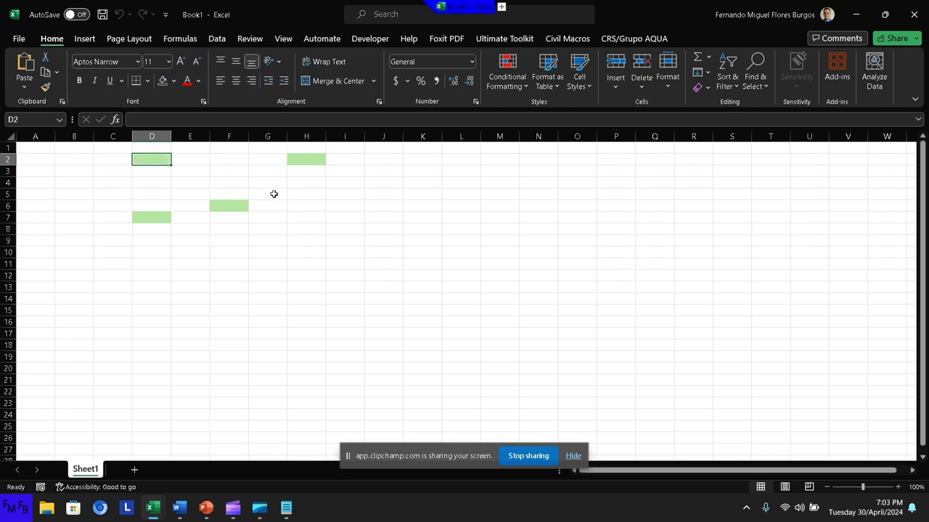